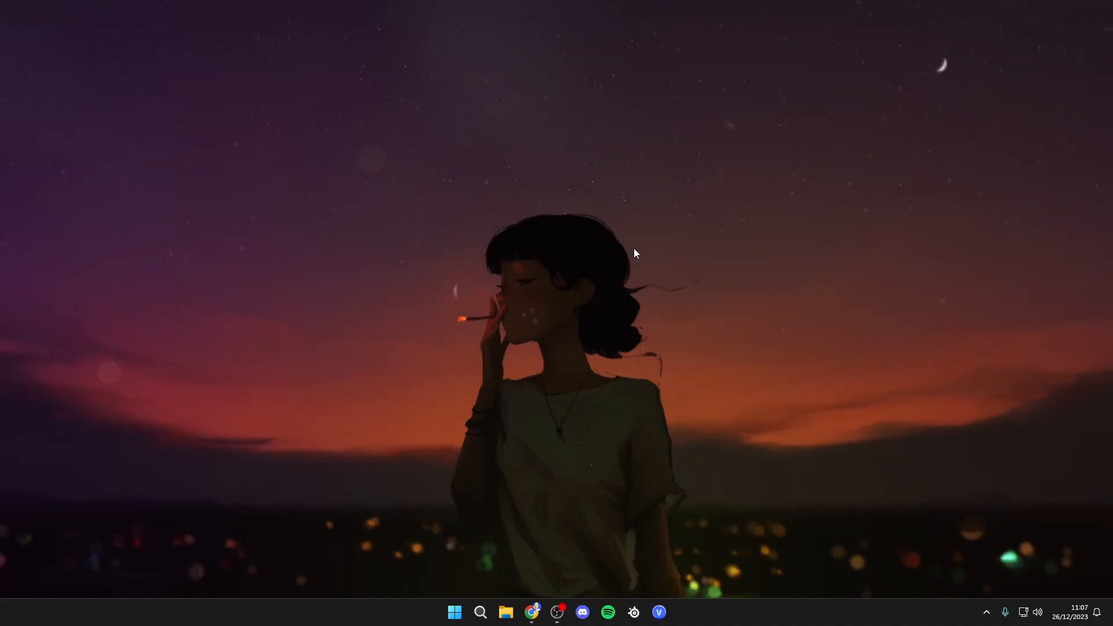
# - Review the OpenIV, Community Script Hook V .NET, Script Hook V and Simple Trainer download pages in the browser tabs
pyautogui.click(531, 612)
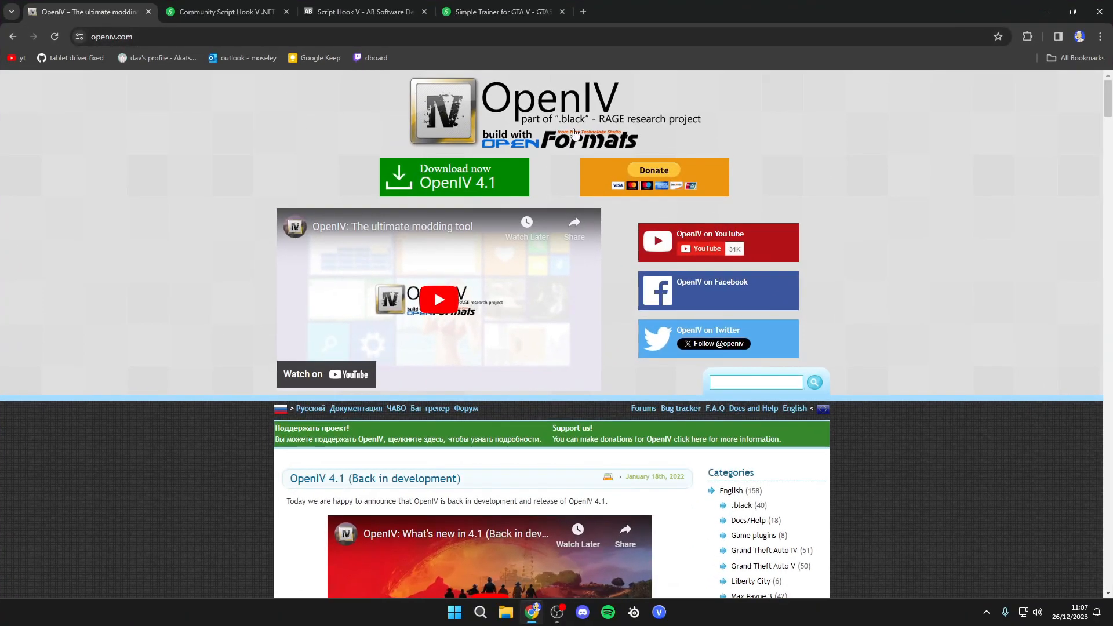
pyautogui.click(244, 16)
pyautogui.click(362, 12)
pyautogui.click(488, 13)
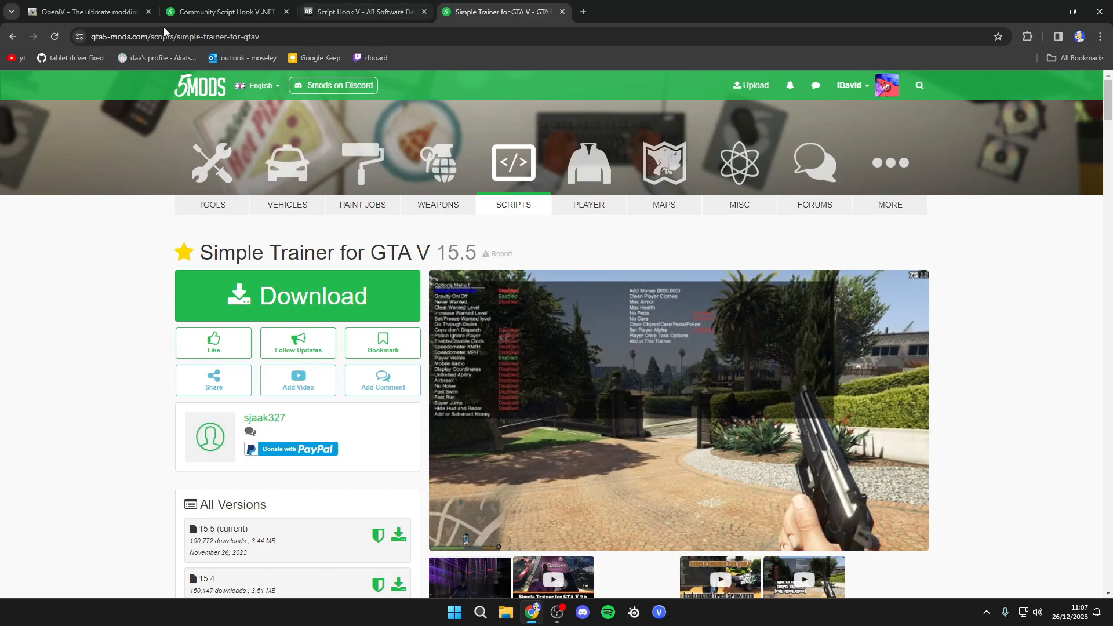
pyautogui.click(119, 12)
pyautogui.click(246, 11)
pyautogui.click(372, 11)
pyautogui.click(475, 13)
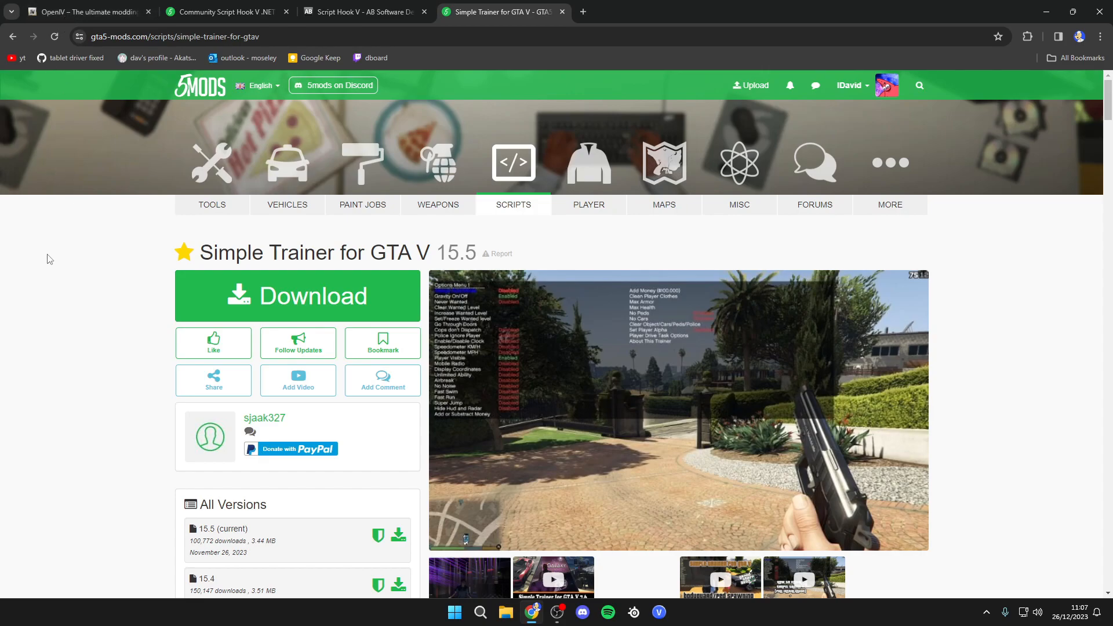
pyautogui.click(58, 12)
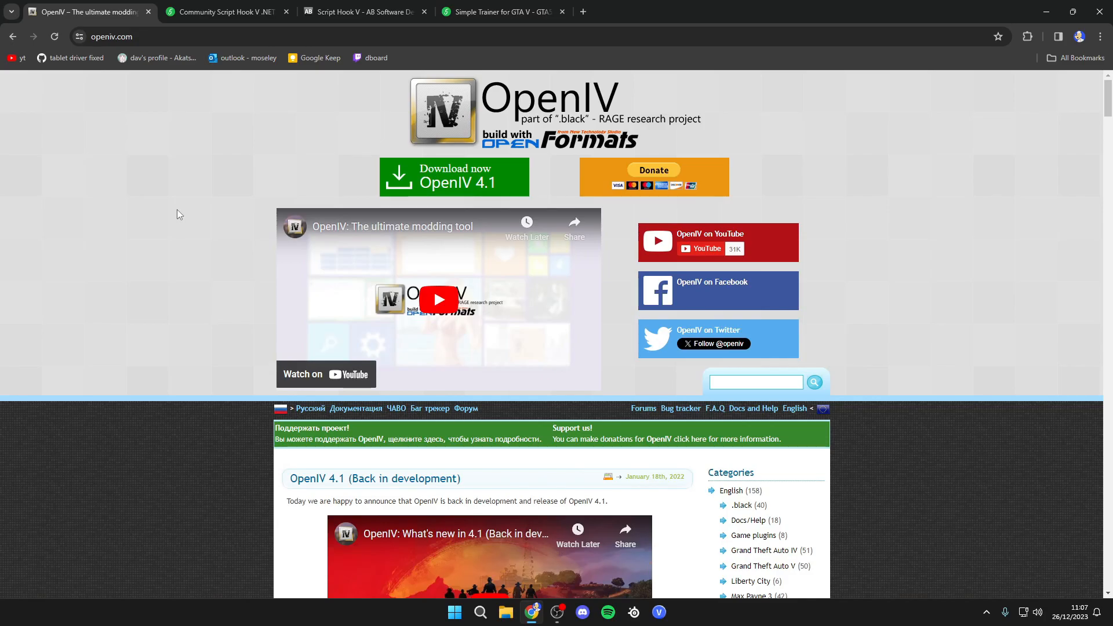
pyautogui.click(204, 12)
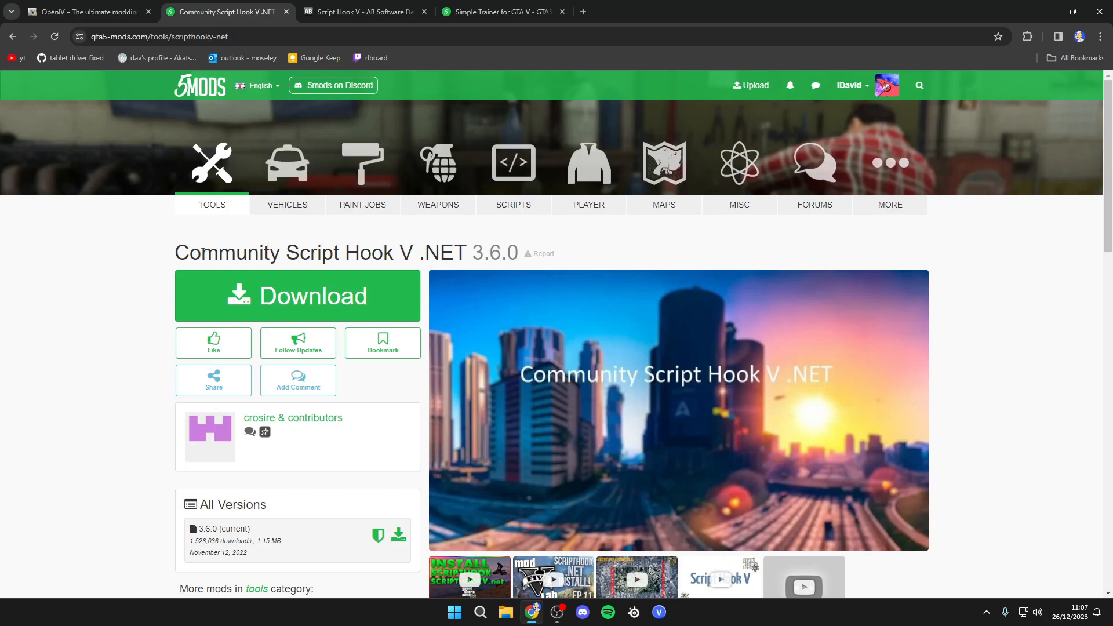
pyautogui.scroll(-3, 159, 363)
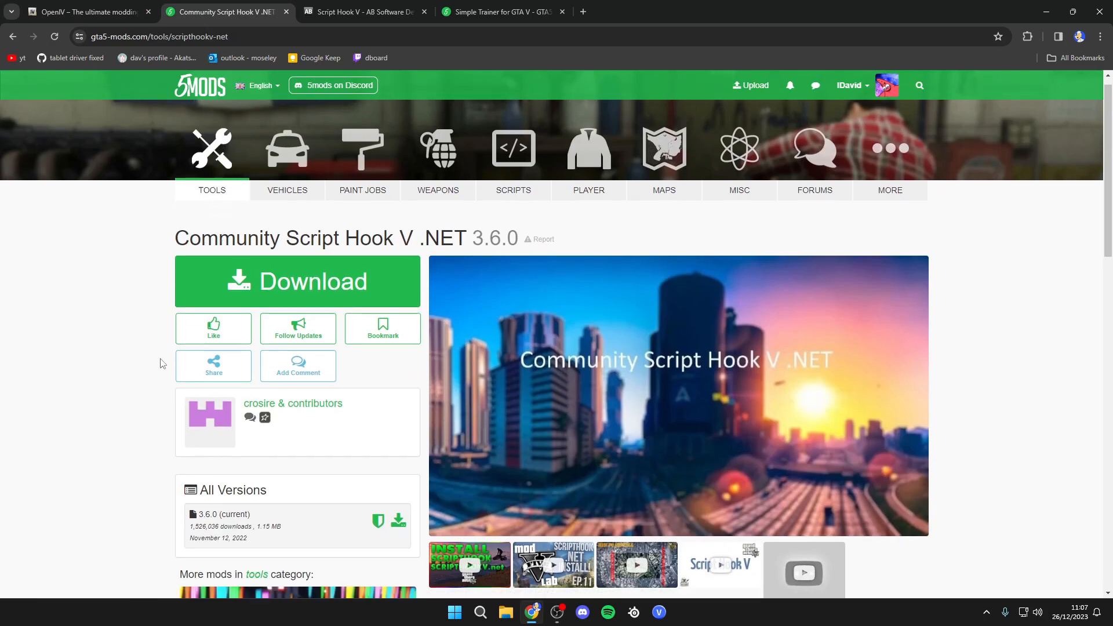
pyautogui.scroll(5, 168, 385)
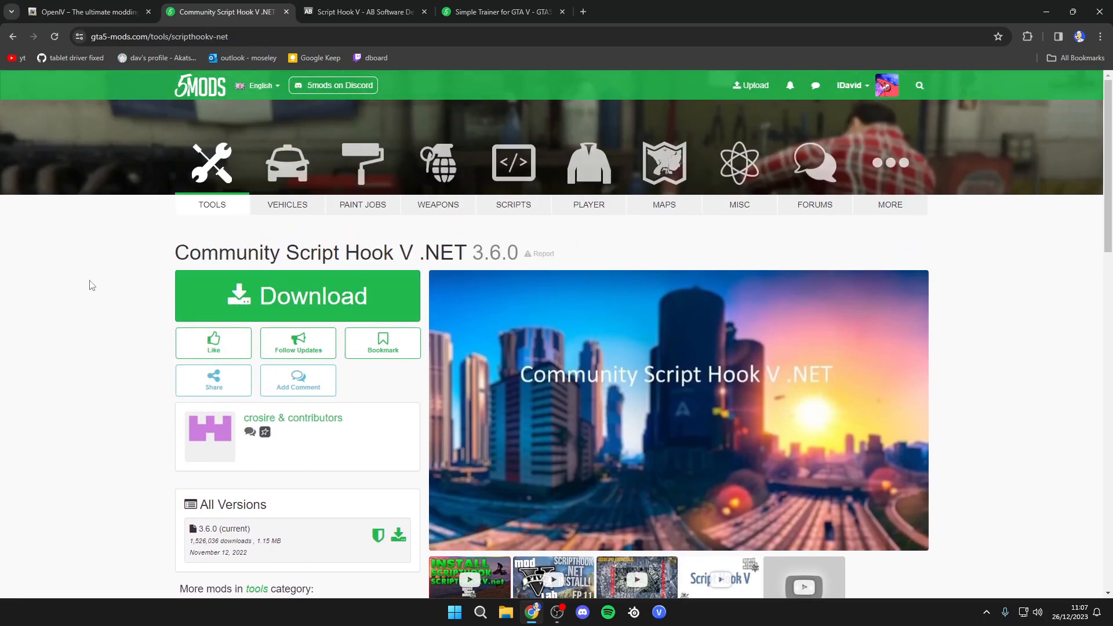
pyautogui.click(352, 12)
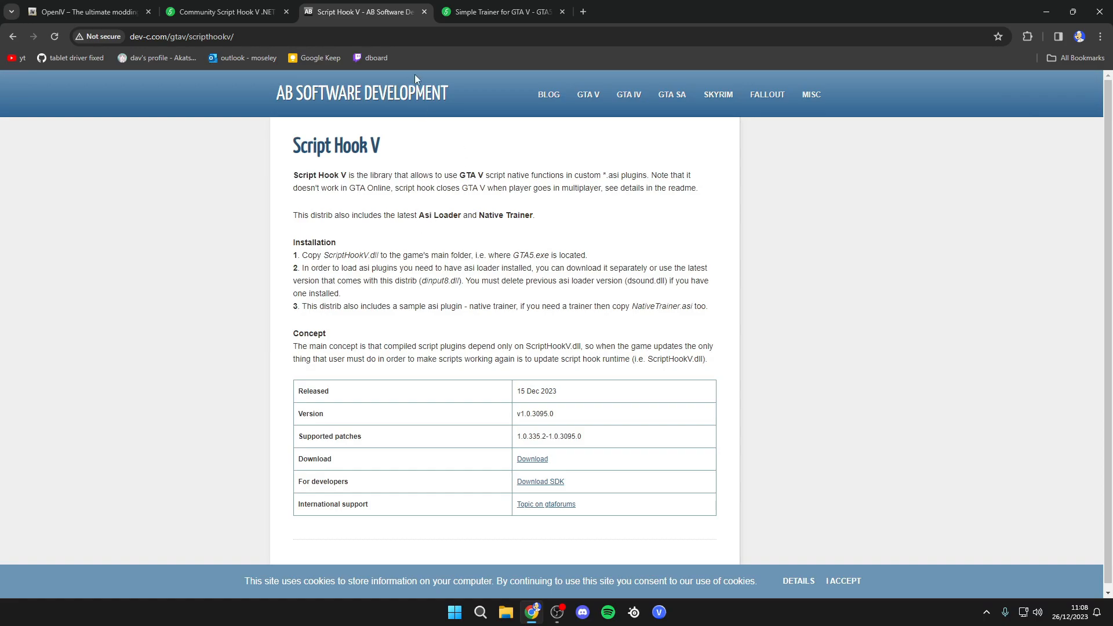
pyautogui.click(491, 12)
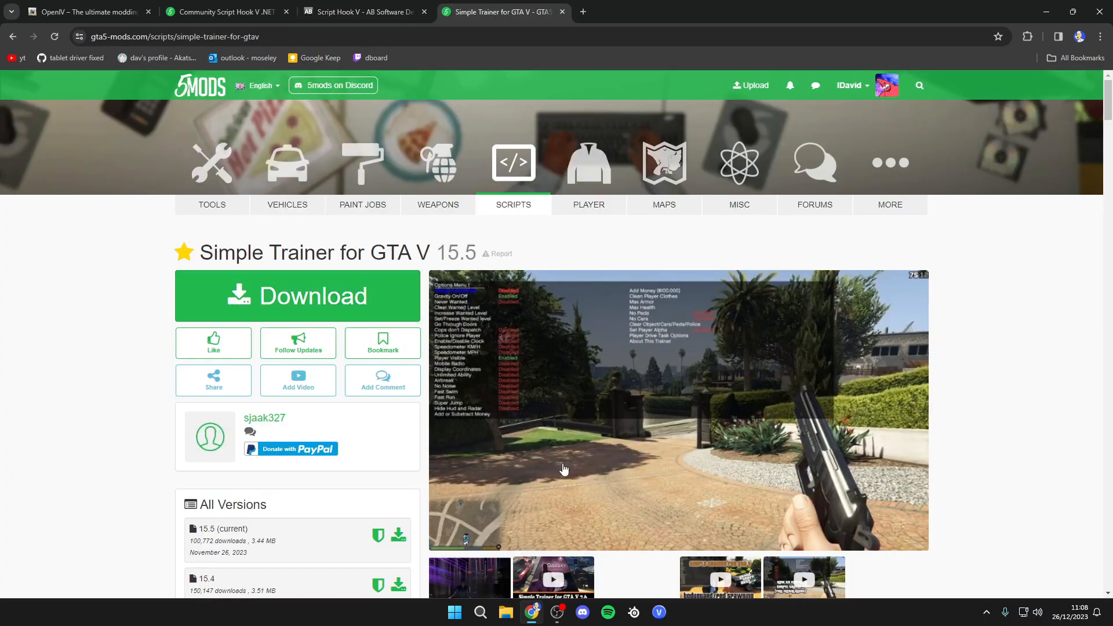
pyautogui.scroll(-3, 583, 423)
pyautogui.scroll(3, 557, 348)
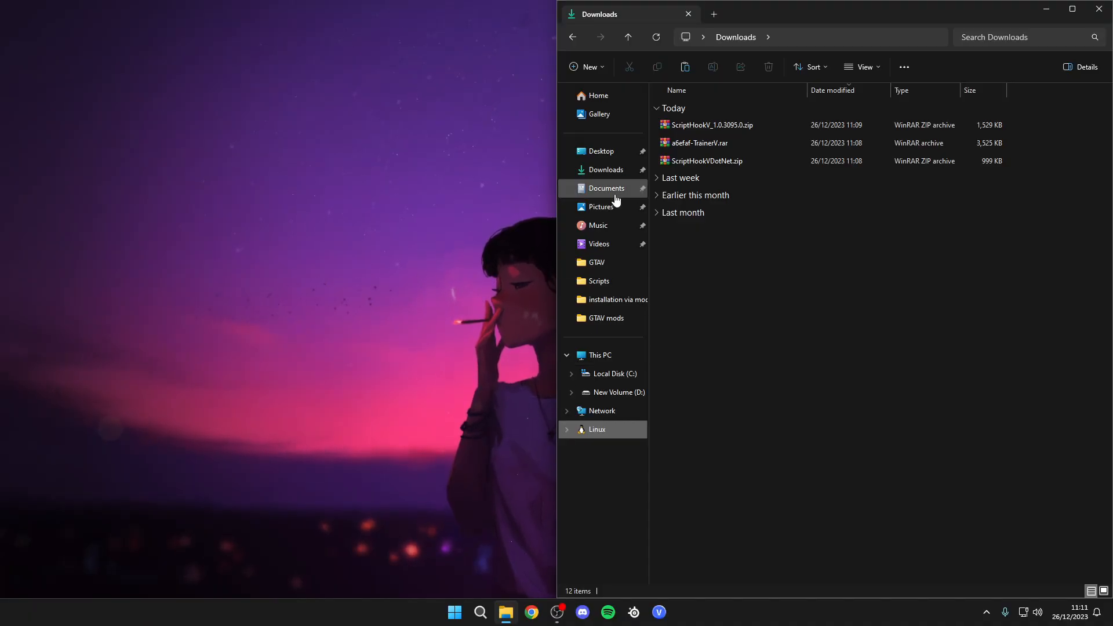
# - Open the GTAV game folder on New Volume (D:) beside the Downloads folder
pyautogui.click(725, 143)
pyautogui.click(730, 123)
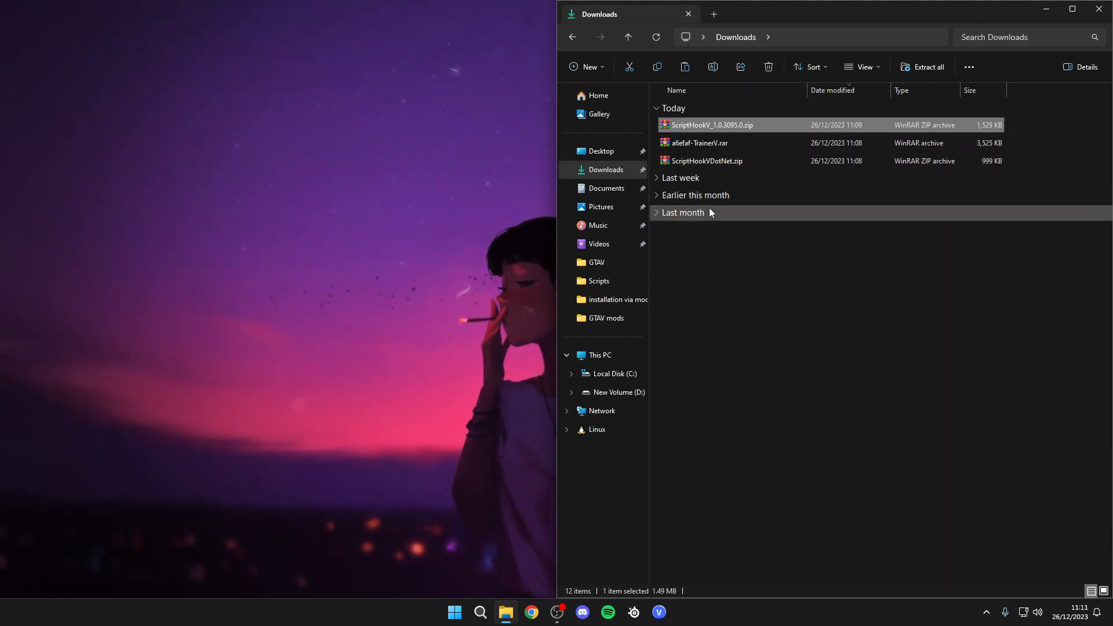
pyautogui.click(614, 262)
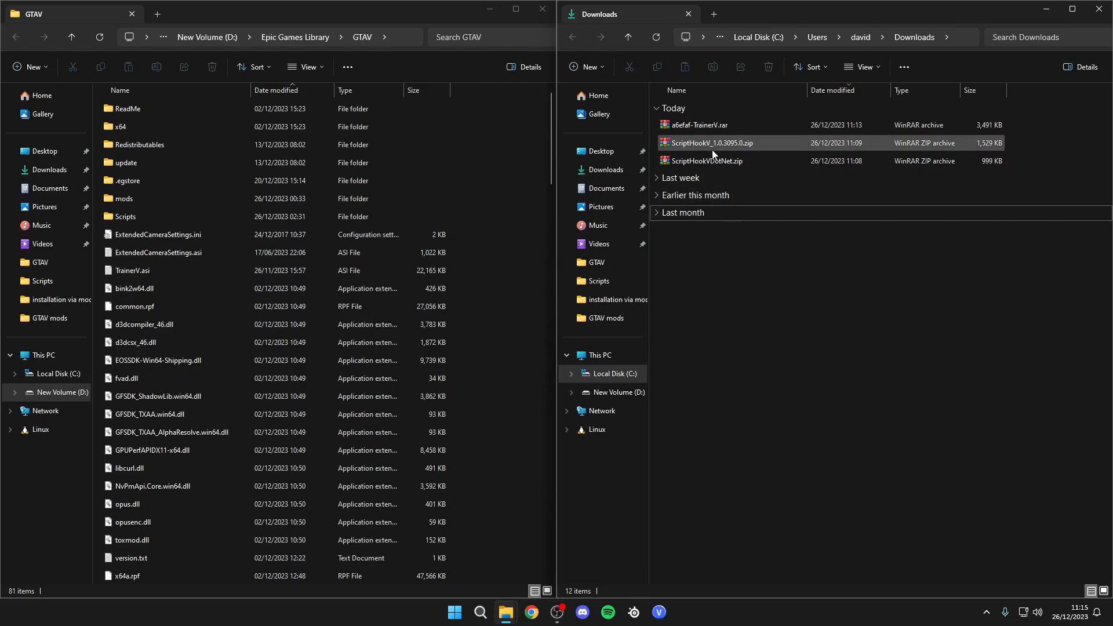
pyautogui.click(704, 125)
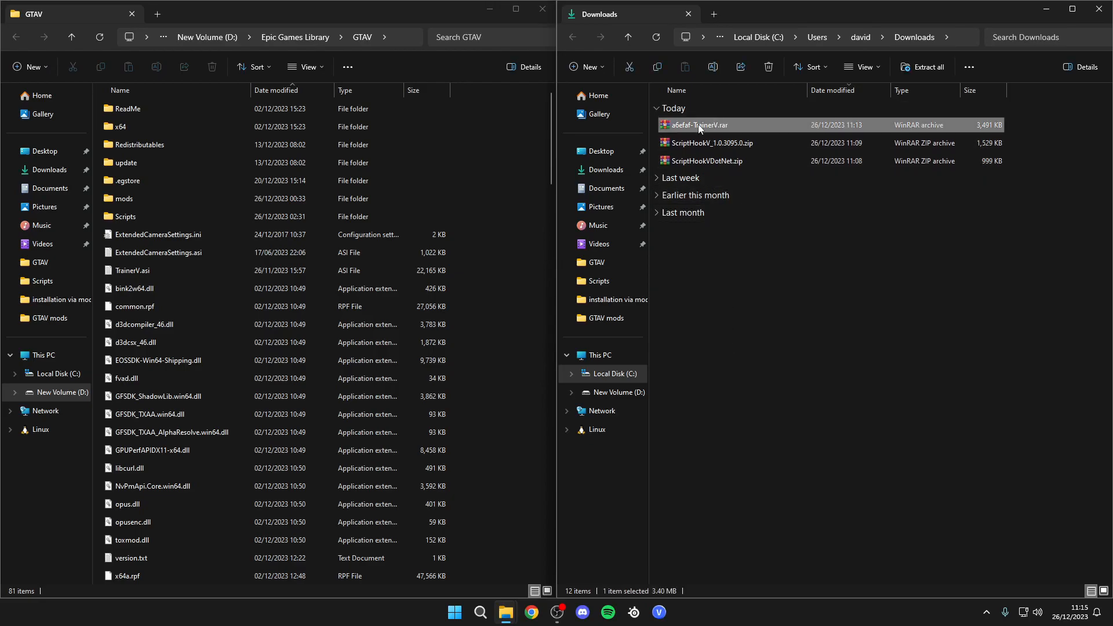
# - Move all files from a6efaf-TrainerV.rar into the GTAV folder, replacing the existing files
pyautogui.doubleClick(698, 124)
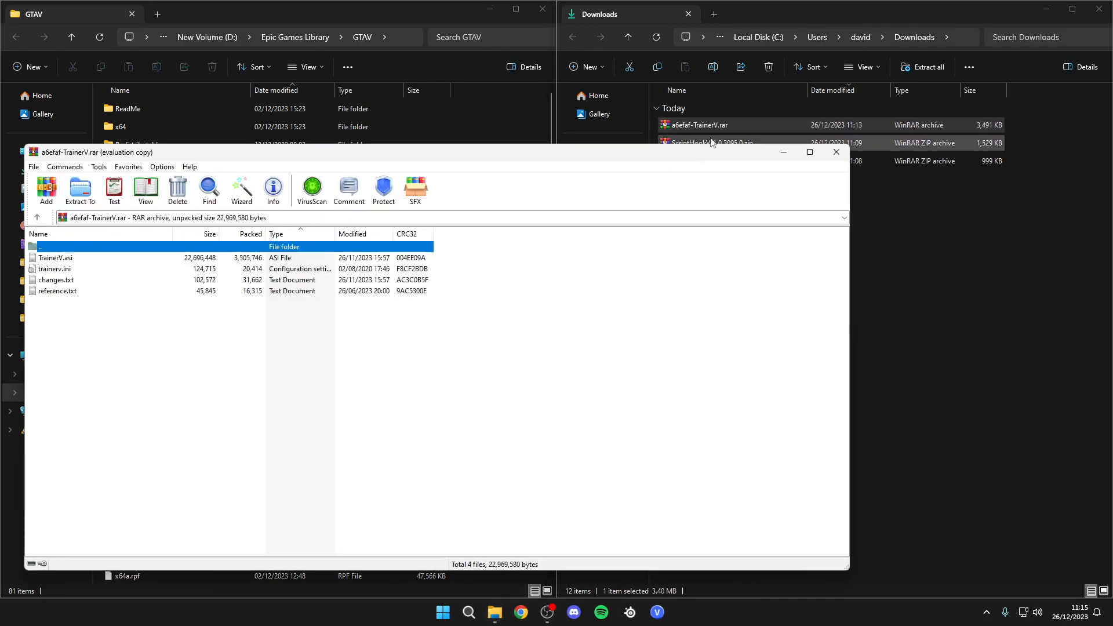
pyautogui.click(74, 313)
pyautogui.hotkey('ctrl', 'a')
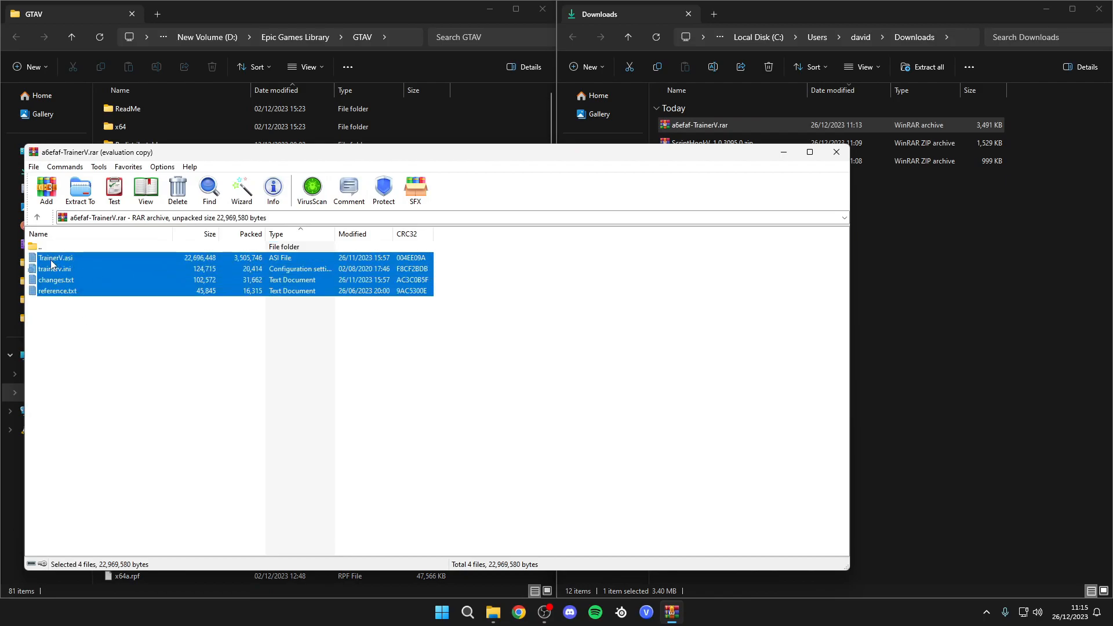
pyautogui.moveTo(131, 156); pyautogui.dragTo(715, 309)
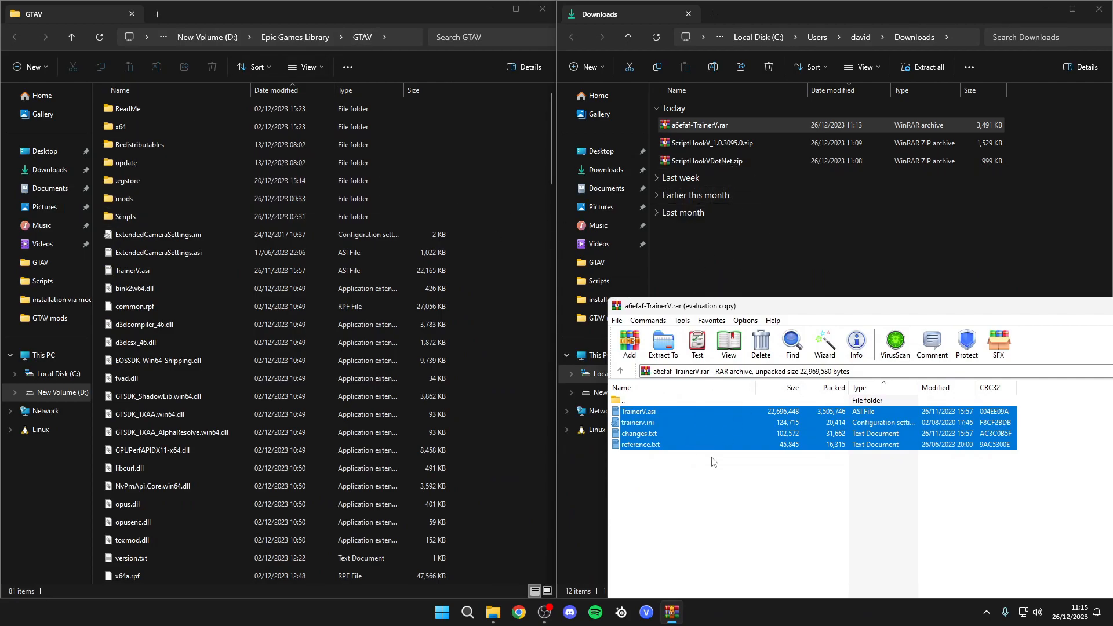
pyautogui.moveTo(582, 367); pyautogui.dragTo(500, 364)
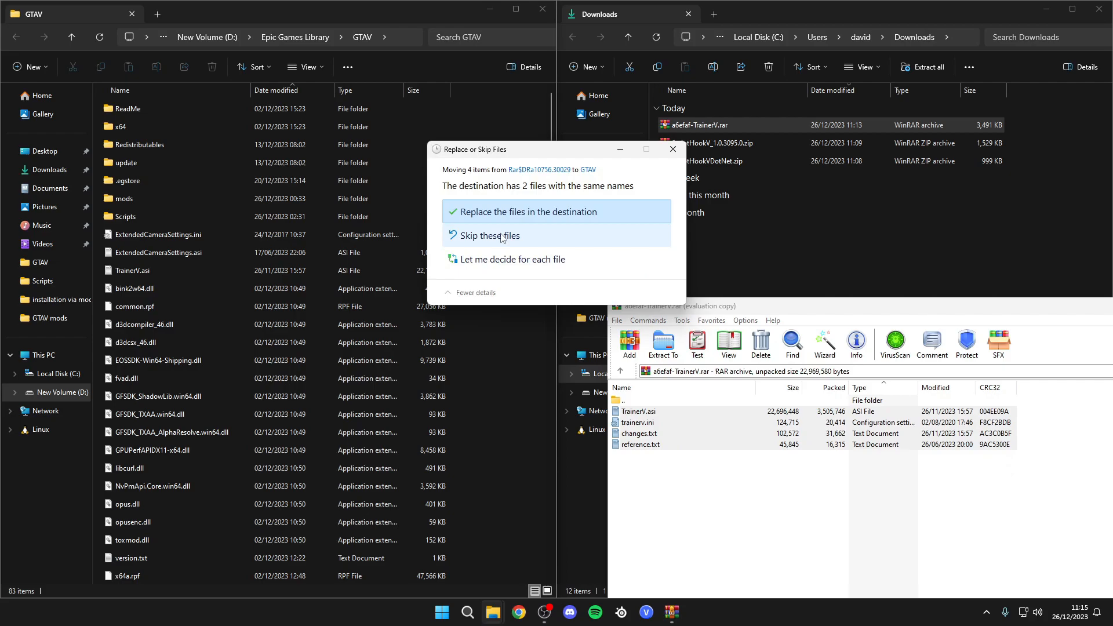
pyautogui.click(508, 243)
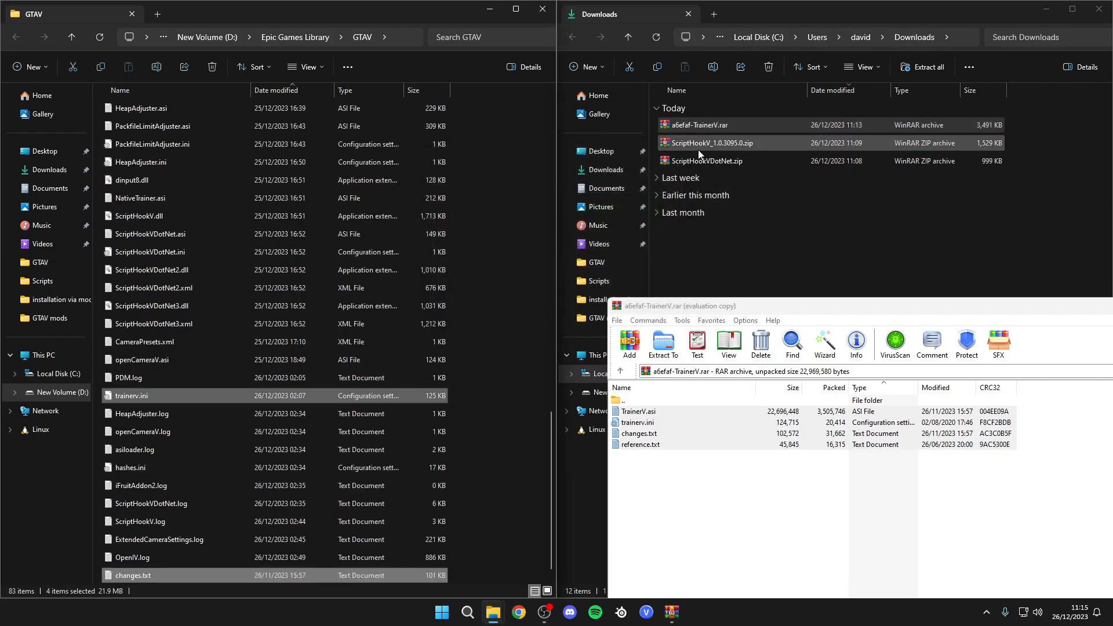
# - Open the ScriptHookV_1.0.3095.0 archive's bin folder and read its readme.txt
pyautogui.click(697, 148)
pyautogui.doubleClick(698, 148)
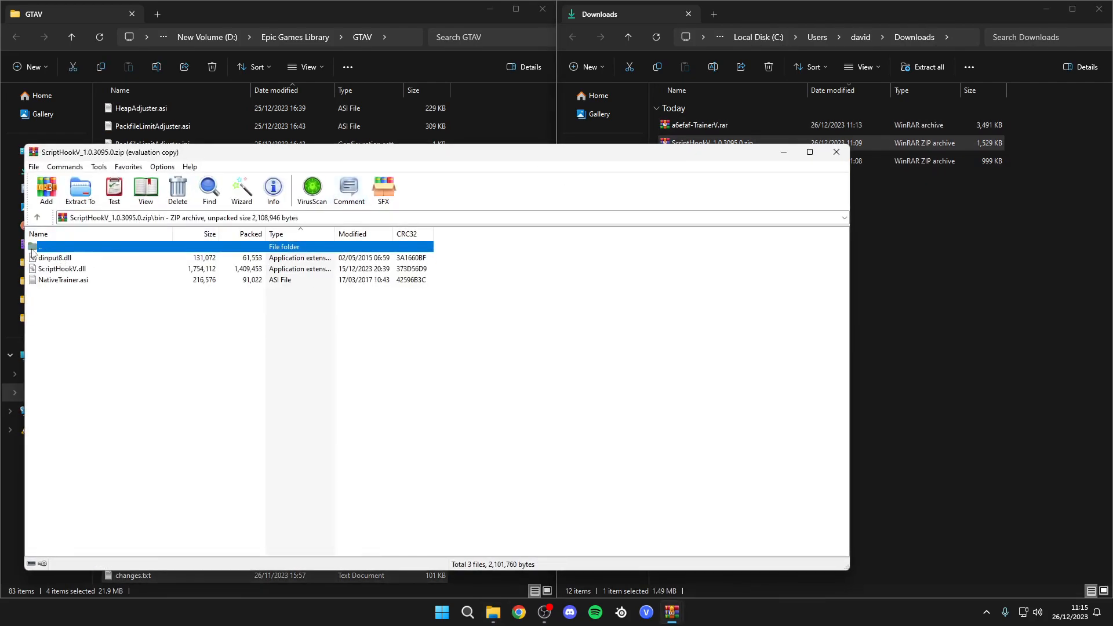
pyautogui.hotkey('ctrl', 'a')
pyautogui.click(80, 292)
pyautogui.doubleClick(74, 248)
pyautogui.doubleClick(67, 280)
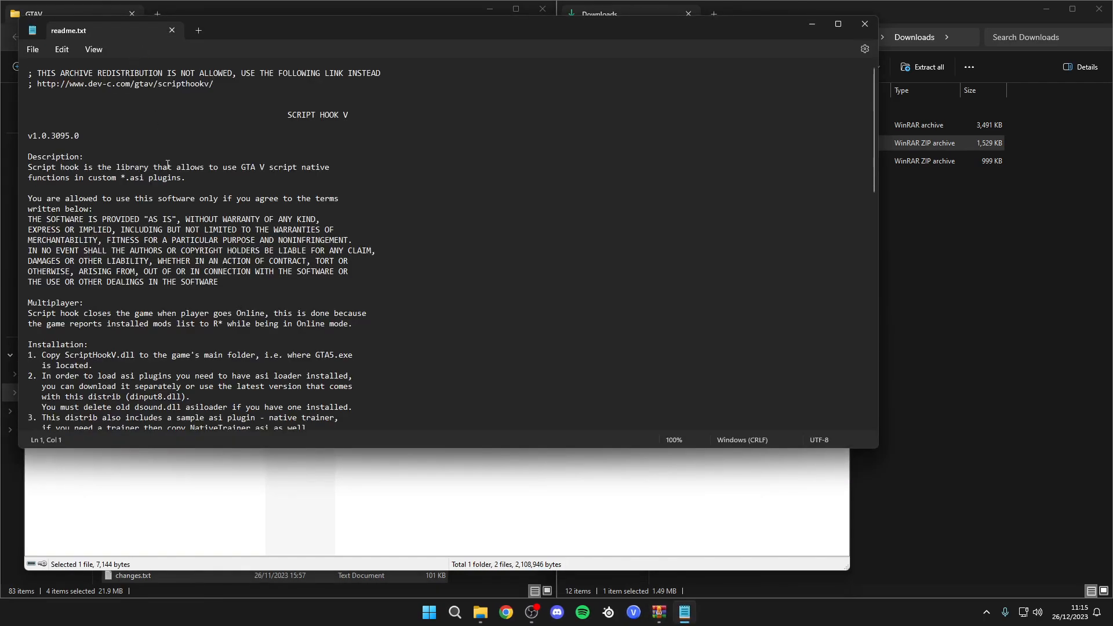
pyautogui.click(172, 29)
pyautogui.click(784, 152)
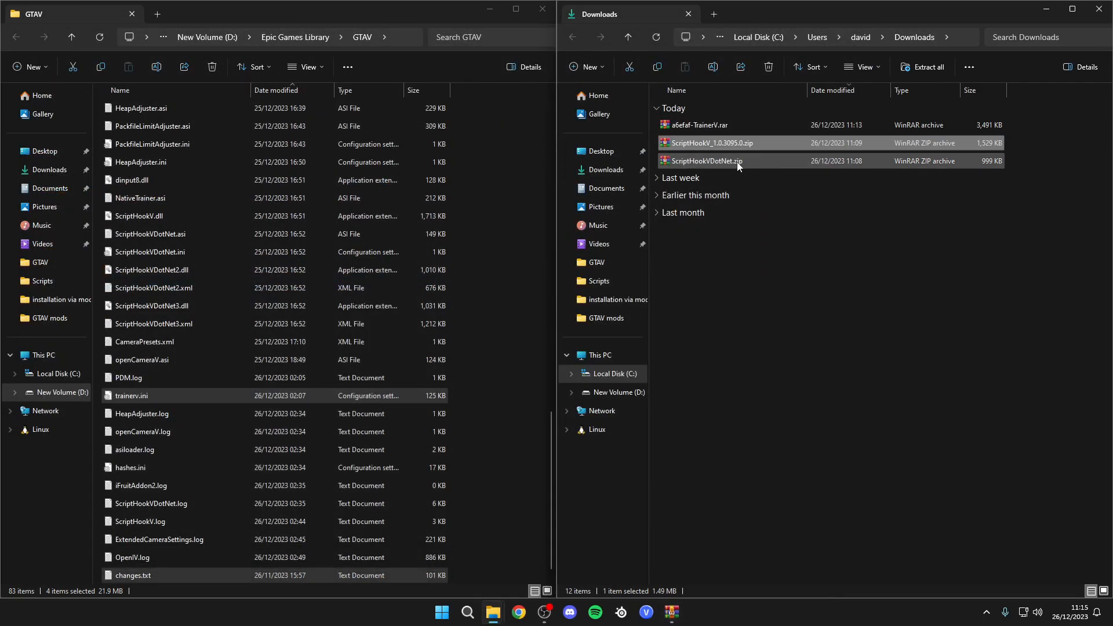
# - Open ScriptHookVDotNet.zip and read the requirements in its README.txt
pyautogui.doubleClick(705, 161)
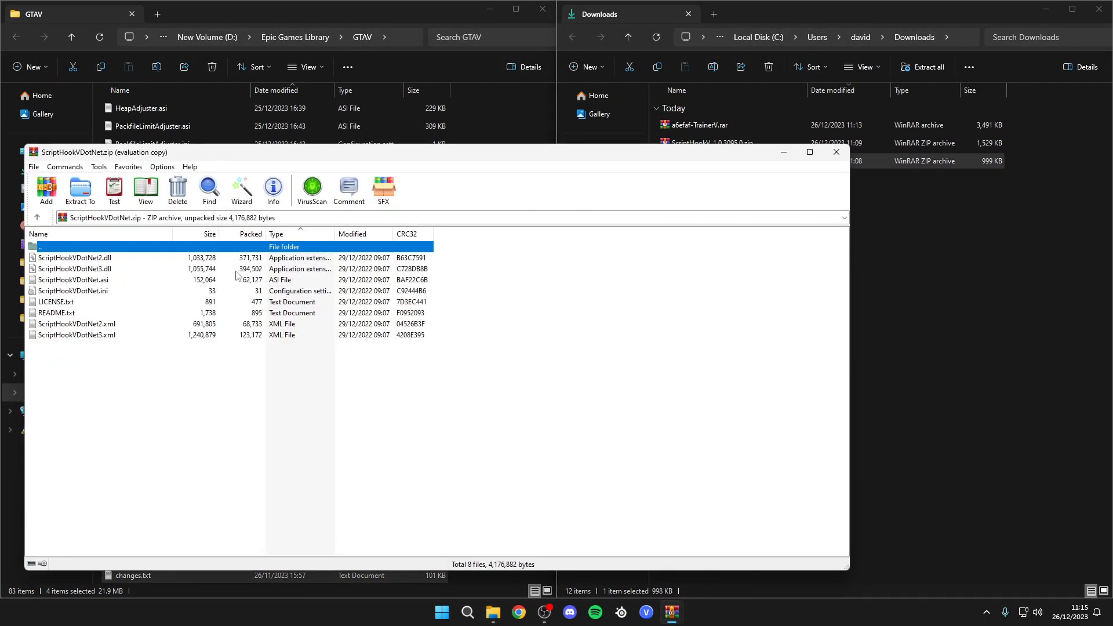
pyautogui.doubleClick(69, 315)
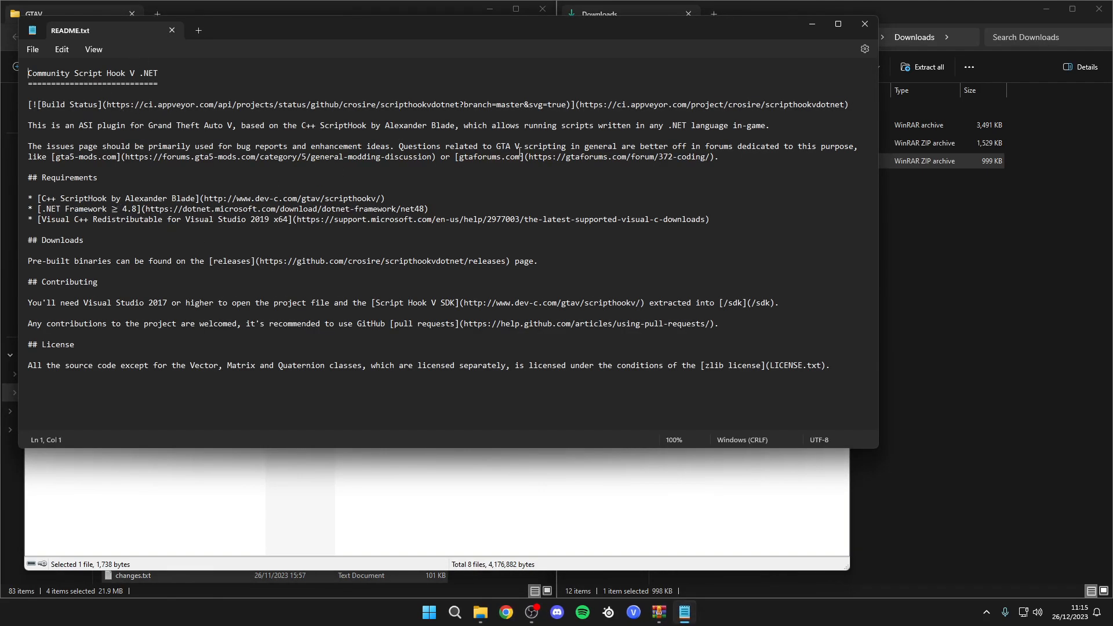
pyautogui.click(920, 181)
pyautogui.click(771, 146)
pyautogui.click(359, 189)
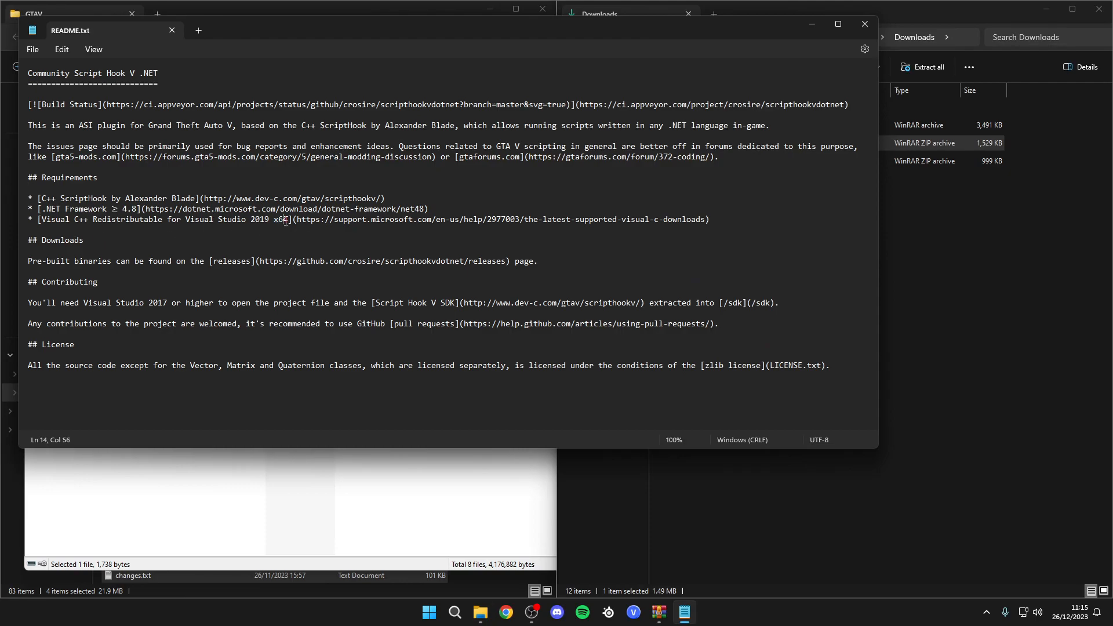
pyautogui.click(865, 24)
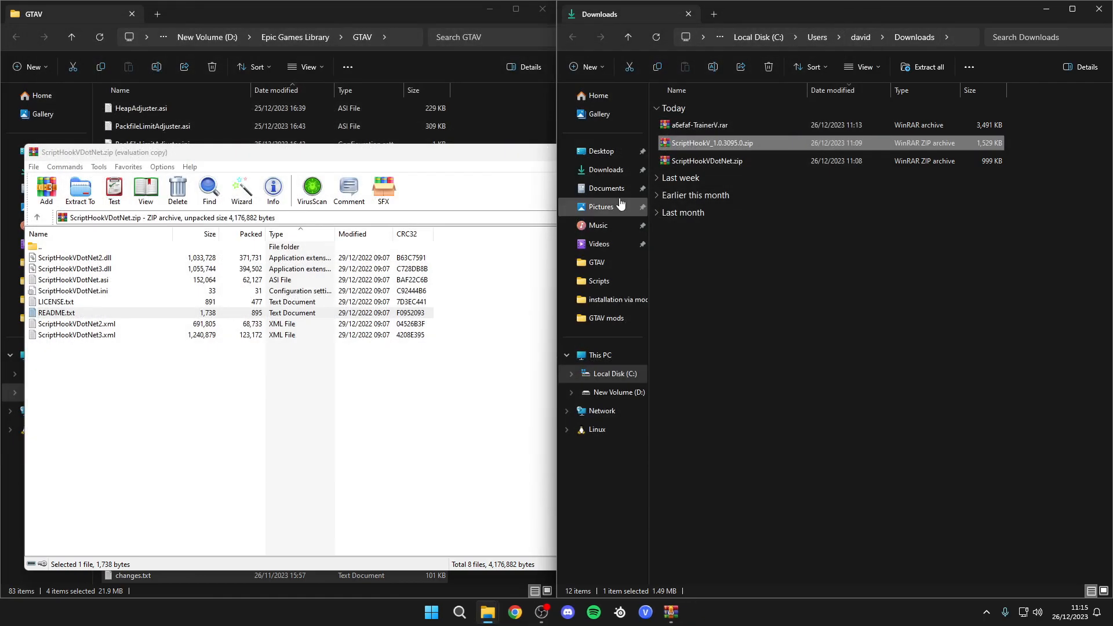
pyautogui.click(516, 155)
pyautogui.click(837, 154)
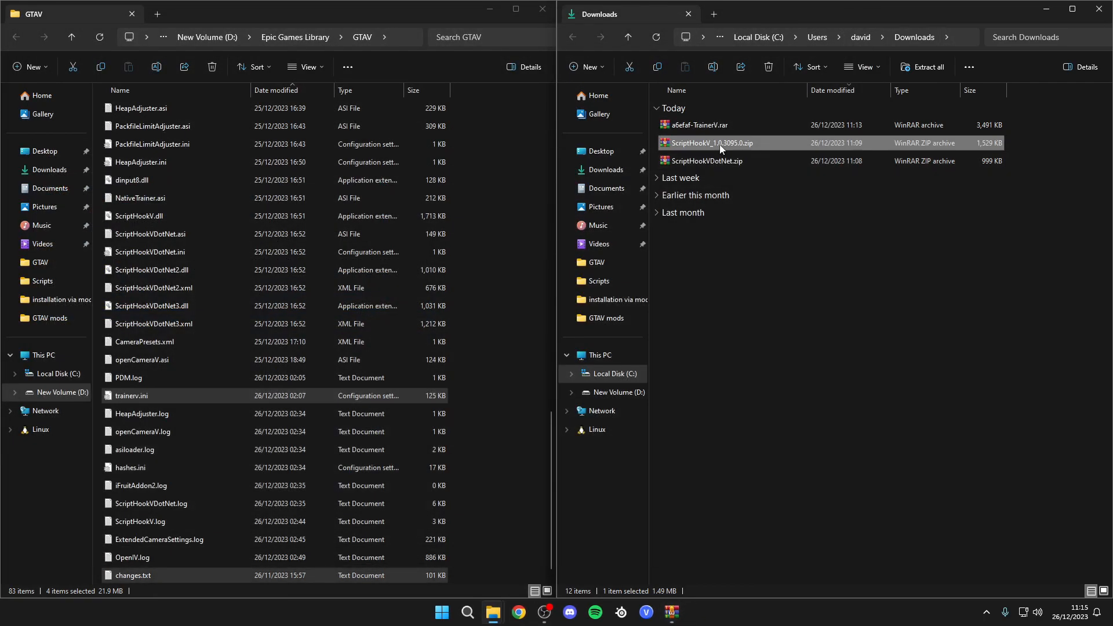
# - Copy dinput8.dll, ScriptHookV.dll and NativeTrainer.asi from the ScriptHookV archive's bin folder into the GTAV folder
pyautogui.doubleClick(719, 144)
pyautogui.doubleClick(76, 258)
pyautogui.hotkey('ctrl', 'a')
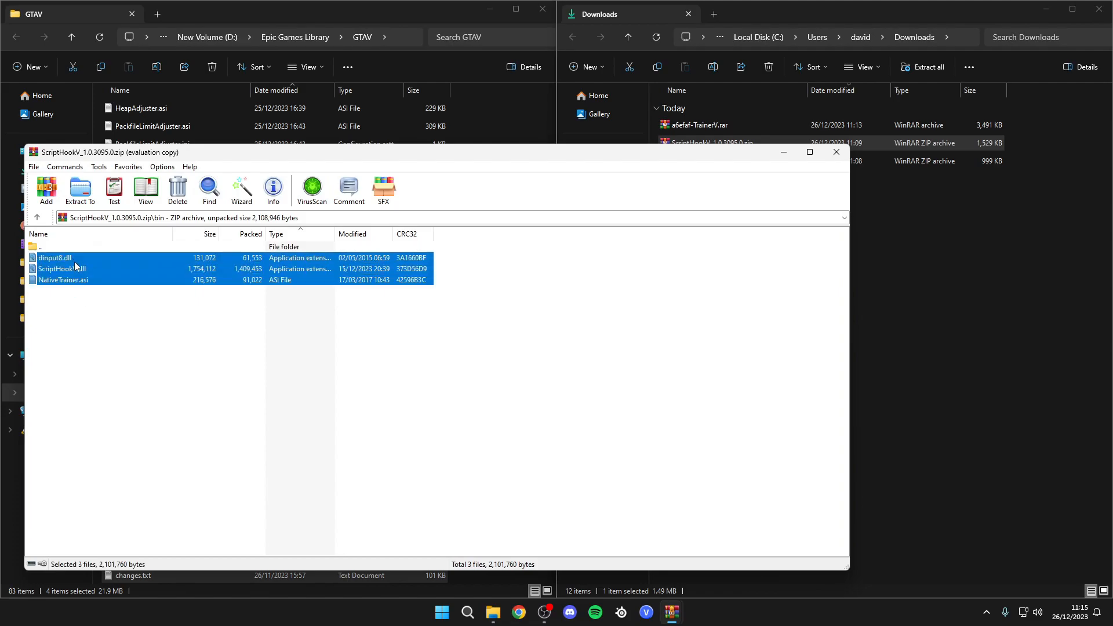
pyautogui.moveTo(489, 129); pyautogui.dragTo(489, 134)
pyautogui.click(522, 211)
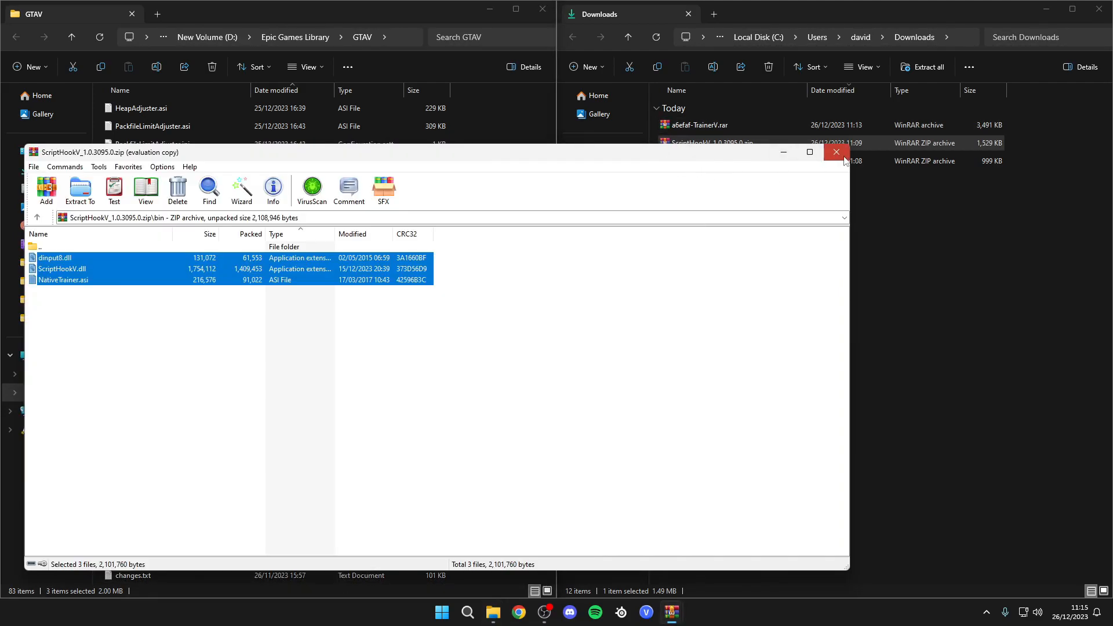
pyautogui.click(836, 152)
# - Try to copy all files from ScriptHookVDotNet.zip into the GTAV folder
pyautogui.click(717, 163)
pyautogui.doubleClick(717, 163)
pyautogui.moveTo(121, 369); pyautogui.dragTo(112, 258)
pyautogui.click(78, 303)
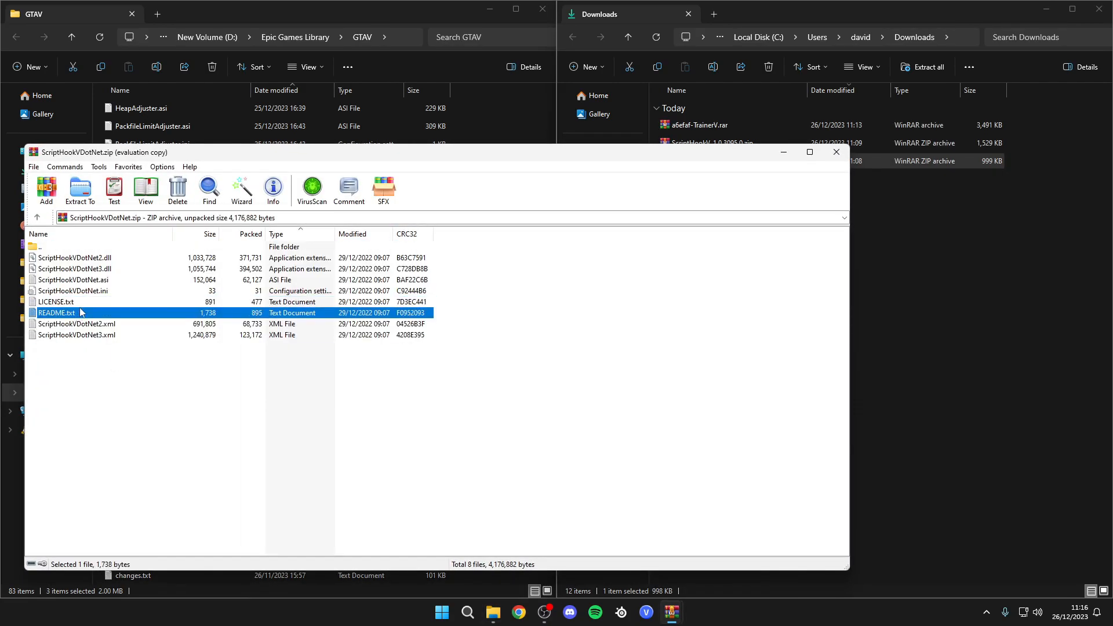
pyautogui.moveTo(92, 383); pyautogui.dragTo(75, 264)
pyautogui.moveTo(74, 264); pyautogui.dragTo(440, 172)
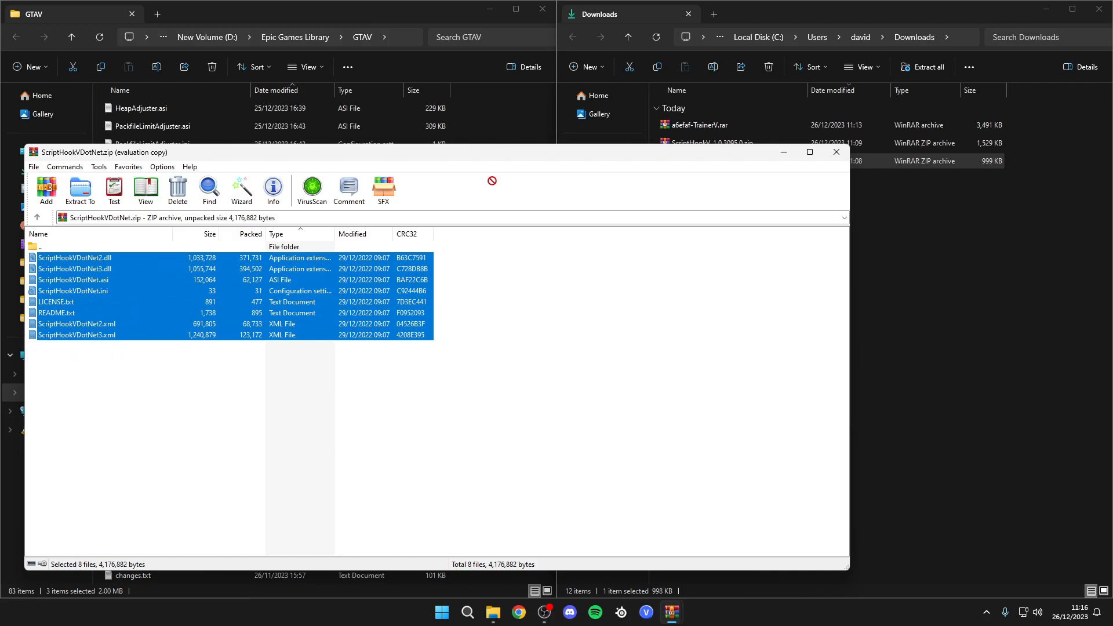
pyautogui.click(836, 152)
pyautogui.scroll(15, 363, 343)
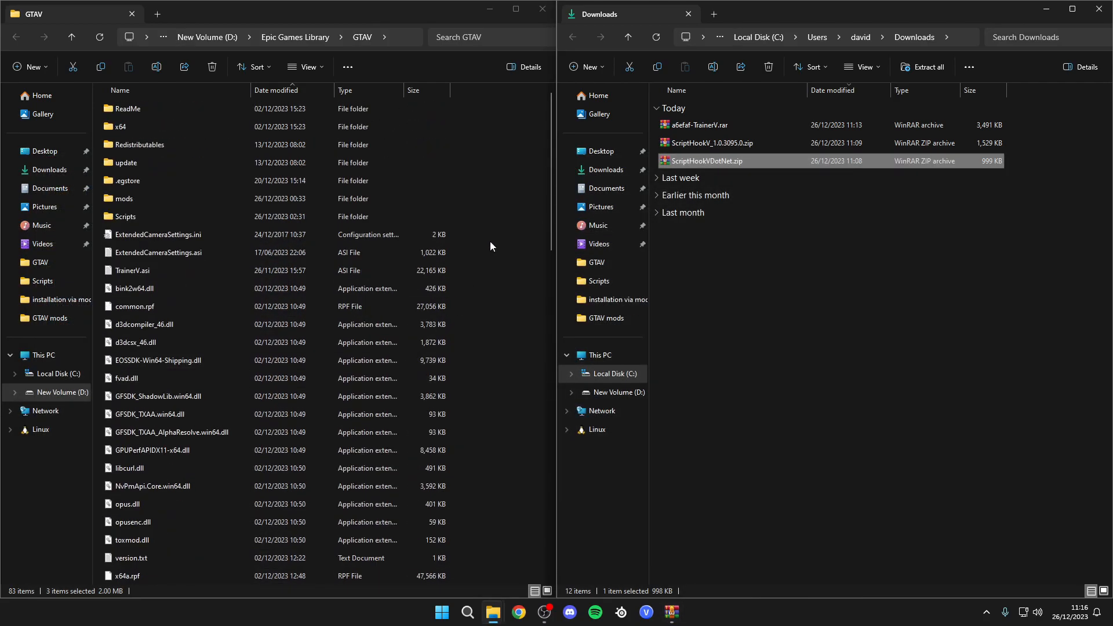
# - Launch OpenIV and choose Grand Theft Auto V for Windows
pyautogui.press('super')
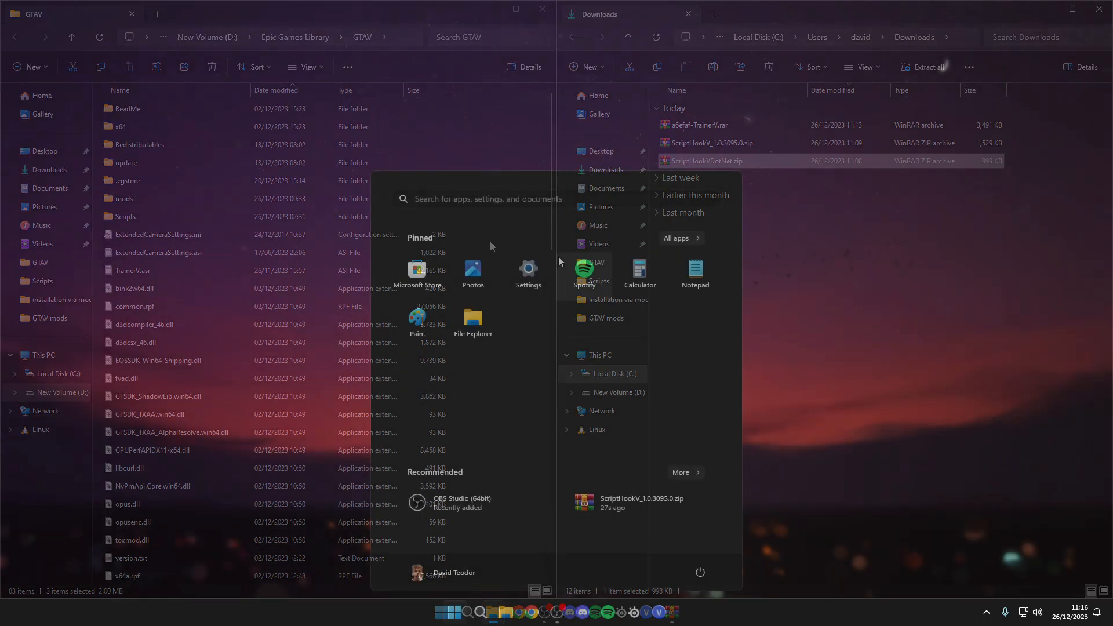
pyautogui.write('open')
pyautogui.press('Return')
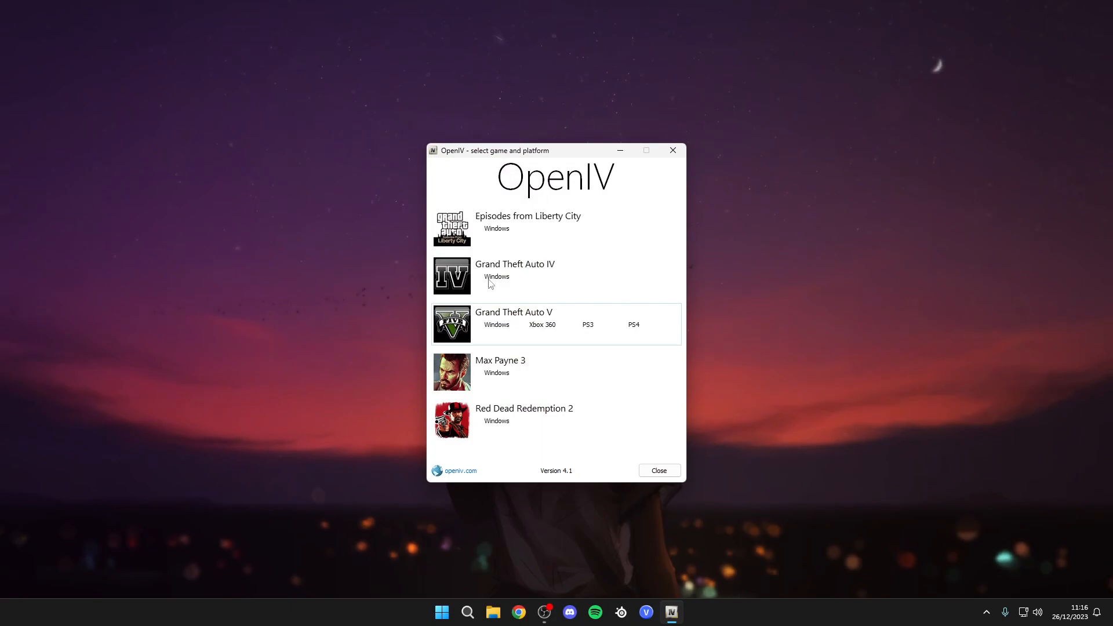
pyautogui.click(496, 325)
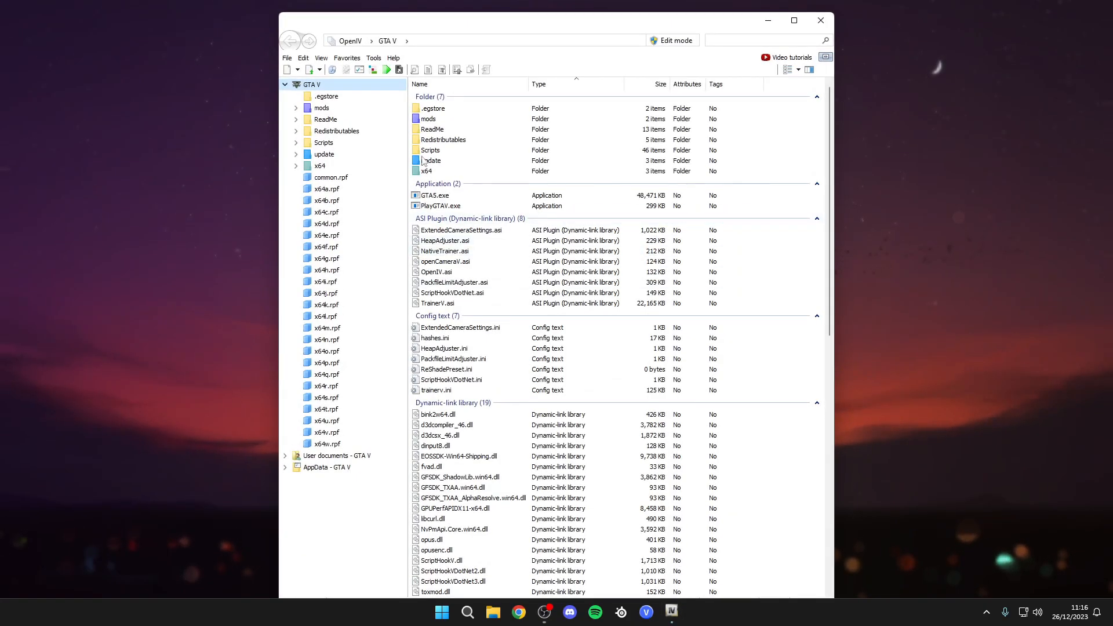
# - Switch OpenIV to Edit mode and check that ASI Loader and OpenIV.ASI are installed in the ASI Manager
pyautogui.click(672, 41)
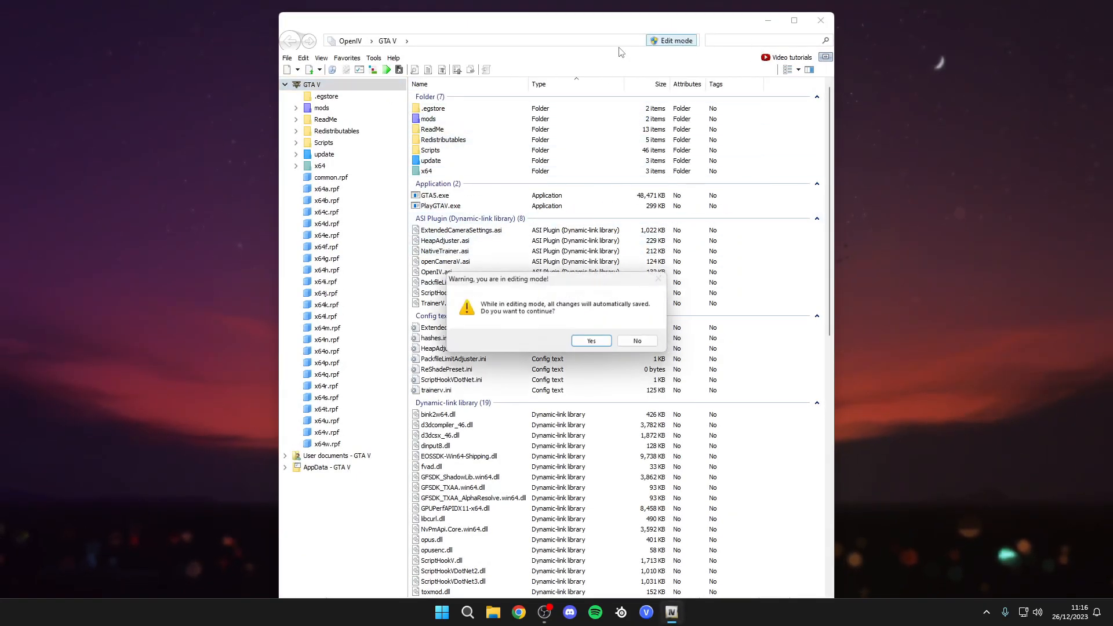
pyautogui.click(594, 343)
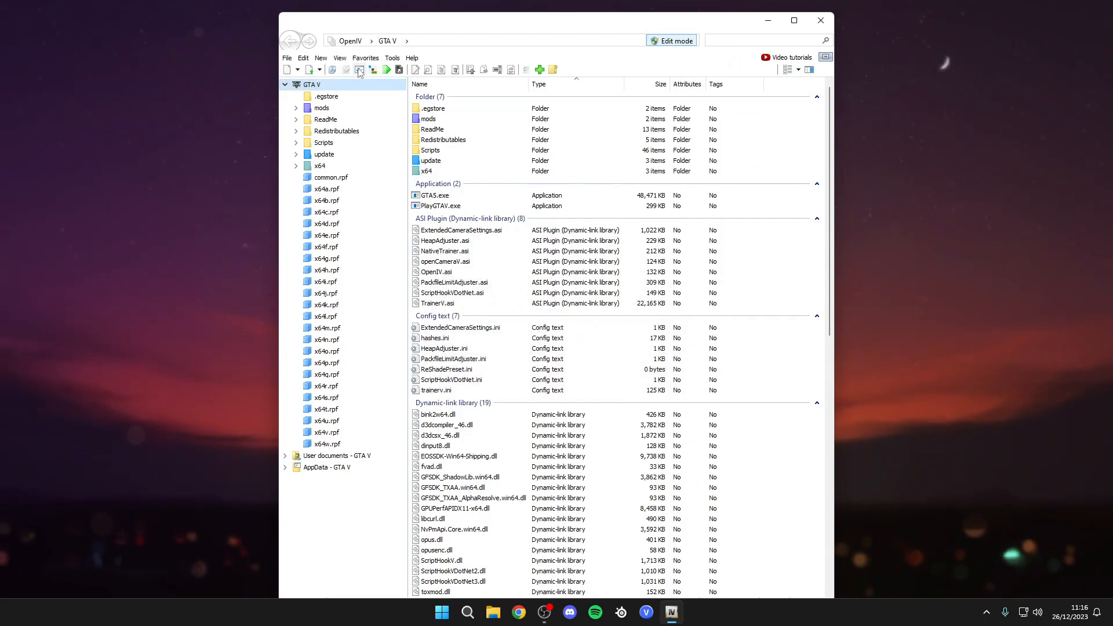
pyautogui.click(359, 70)
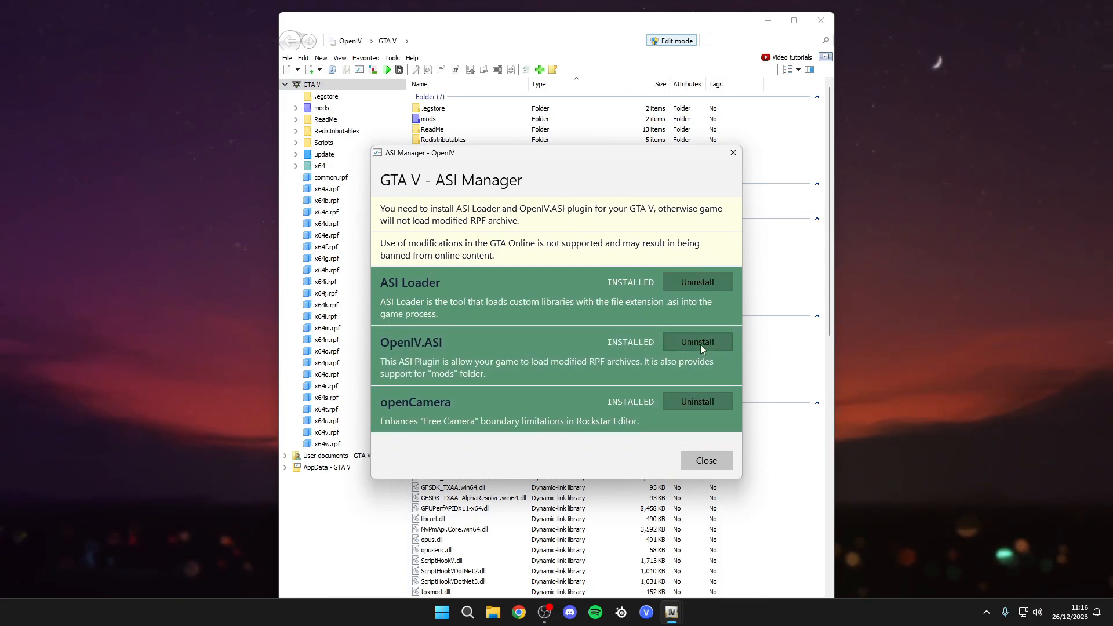
pyautogui.click(707, 459)
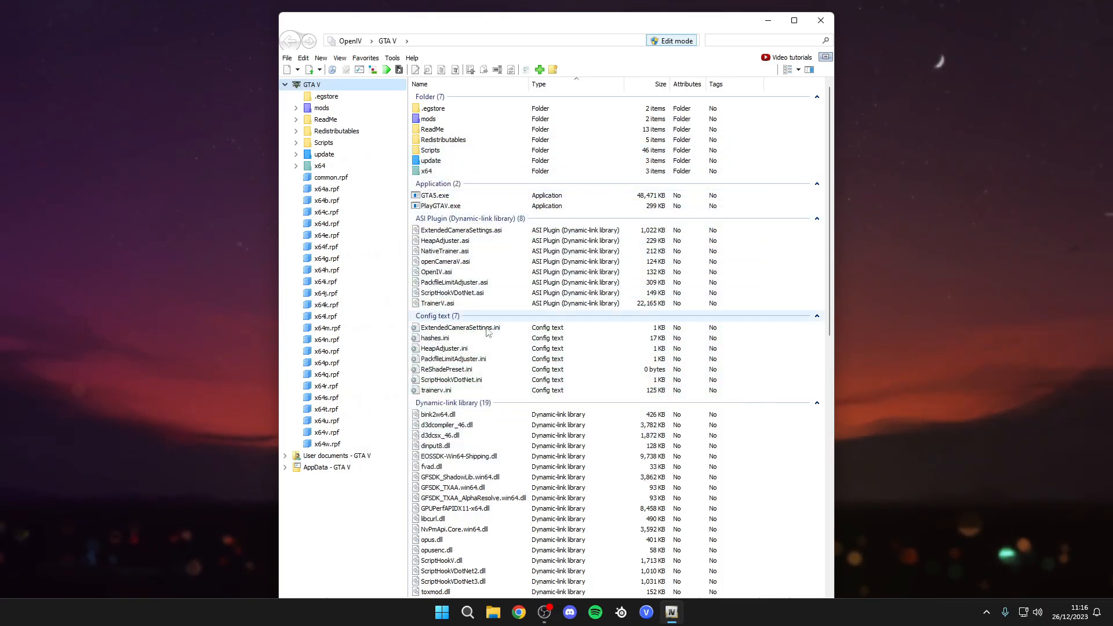
# - Search the web for gta v mods and open the GTA5-Mods.com site
pyautogui.click(519, 613)
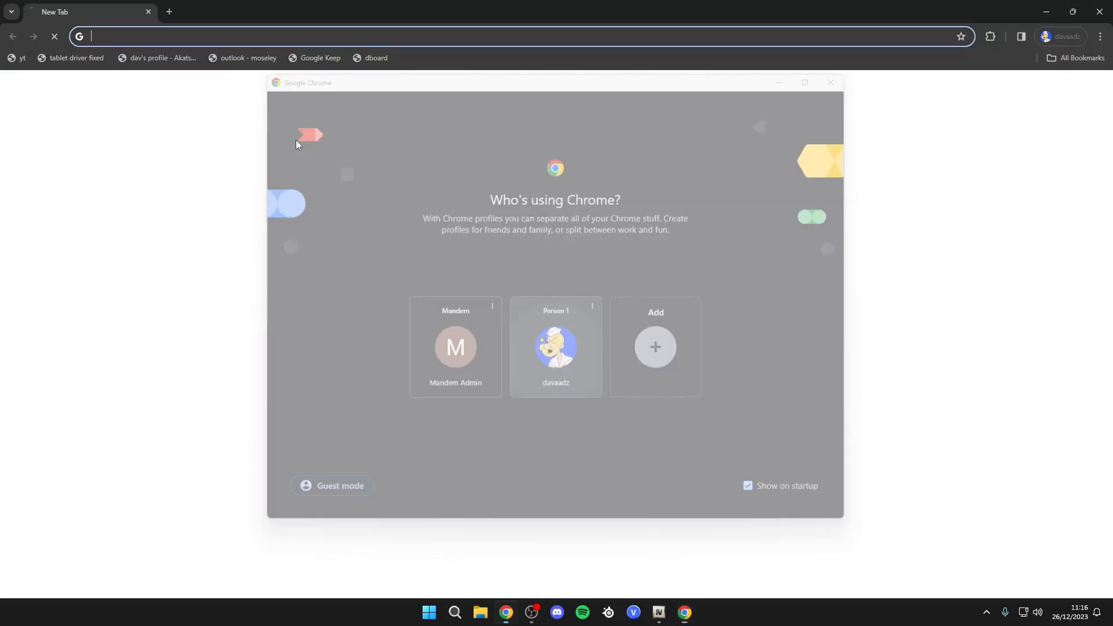
pyautogui.write('gta v mods')
pyautogui.press('Return')
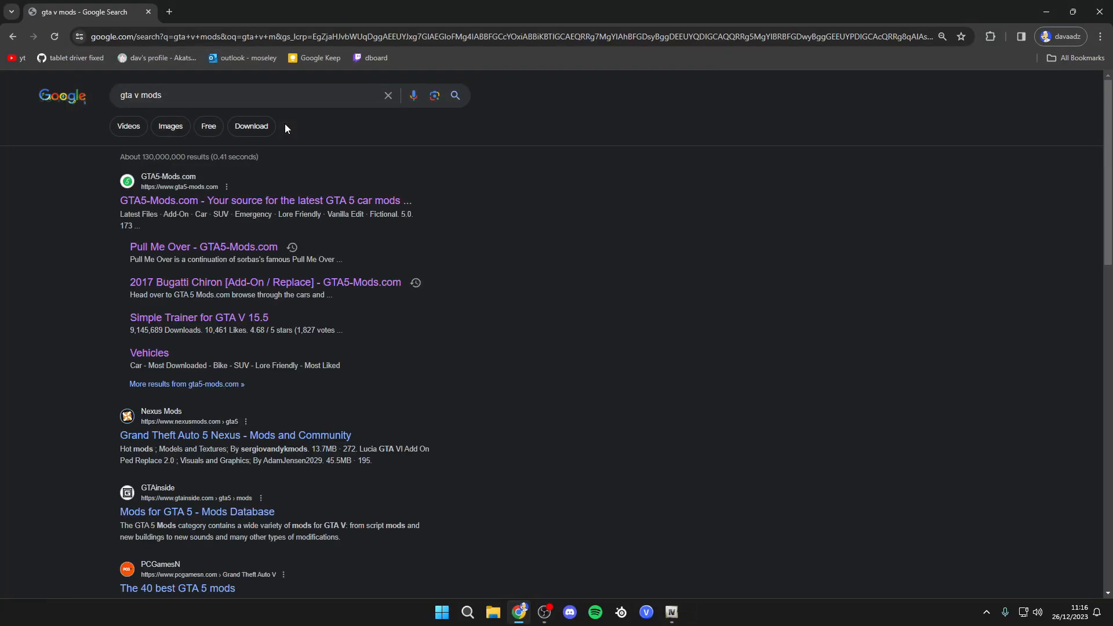
pyautogui.click(250, 201)
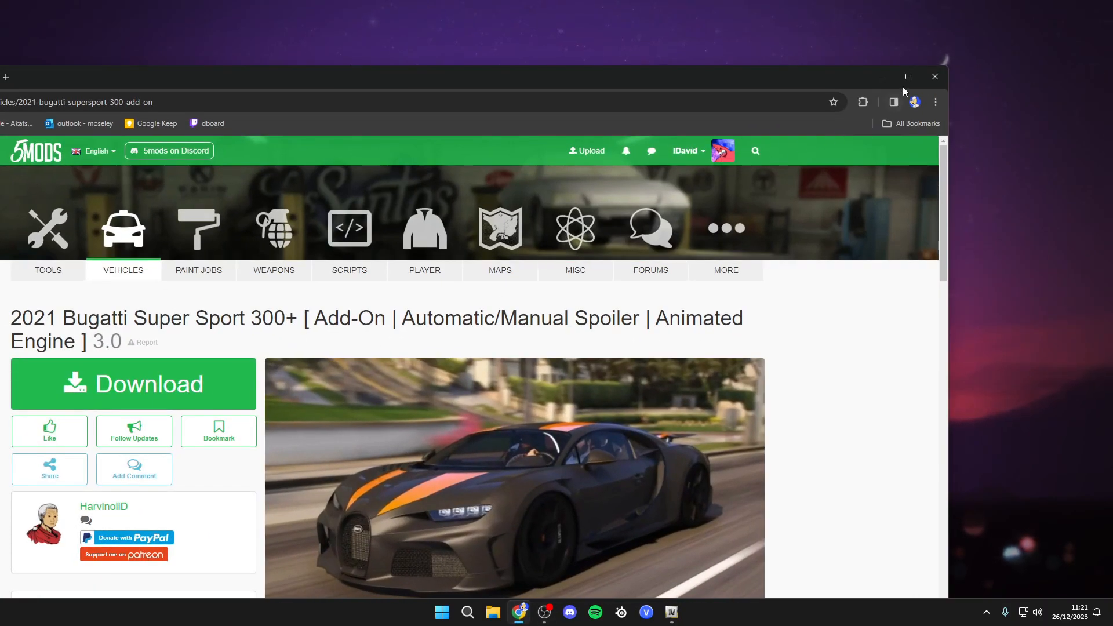
# - Download the 2021 Bugatti Super Sport 300+ Add-On car mod and check the download list
pyautogui.click(908, 78)
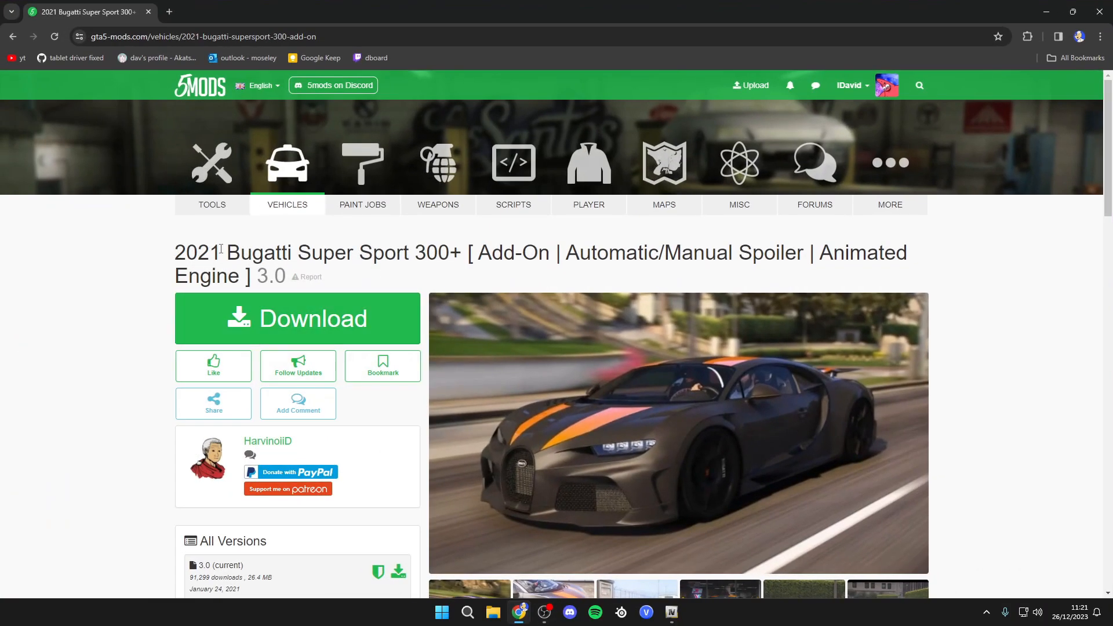
pyautogui.moveTo(476, 259); pyautogui.dragTo(553, 257)
pyautogui.click(556, 257)
pyautogui.moveTo(477, 253); pyautogui.dragTo(550, 255)
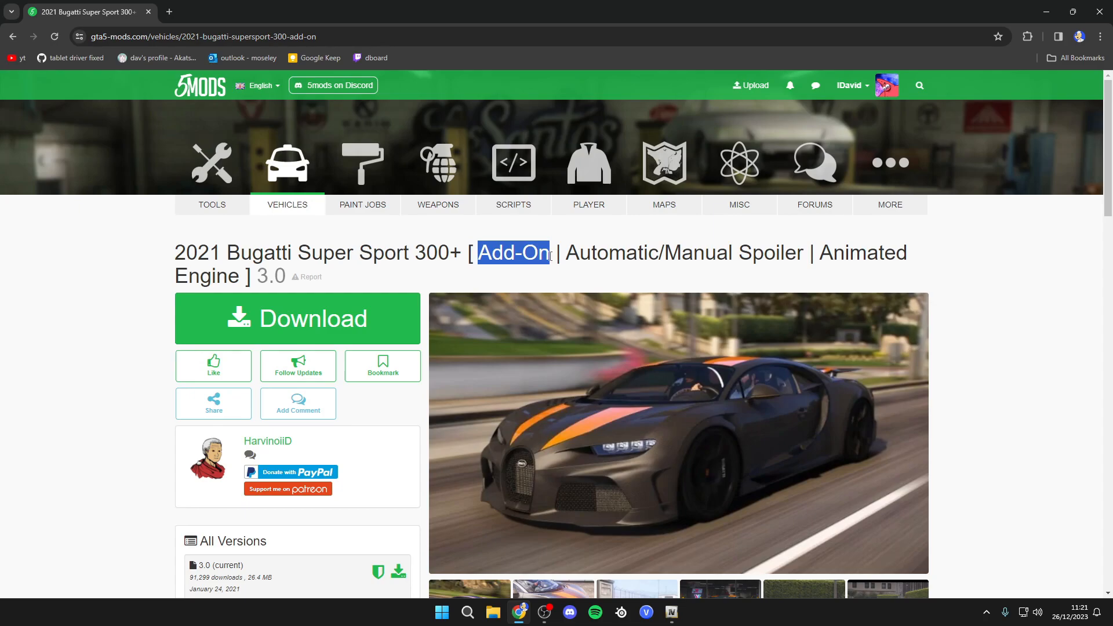
pyautogui.click(405, 277)
pyautogui.click(297, 318)
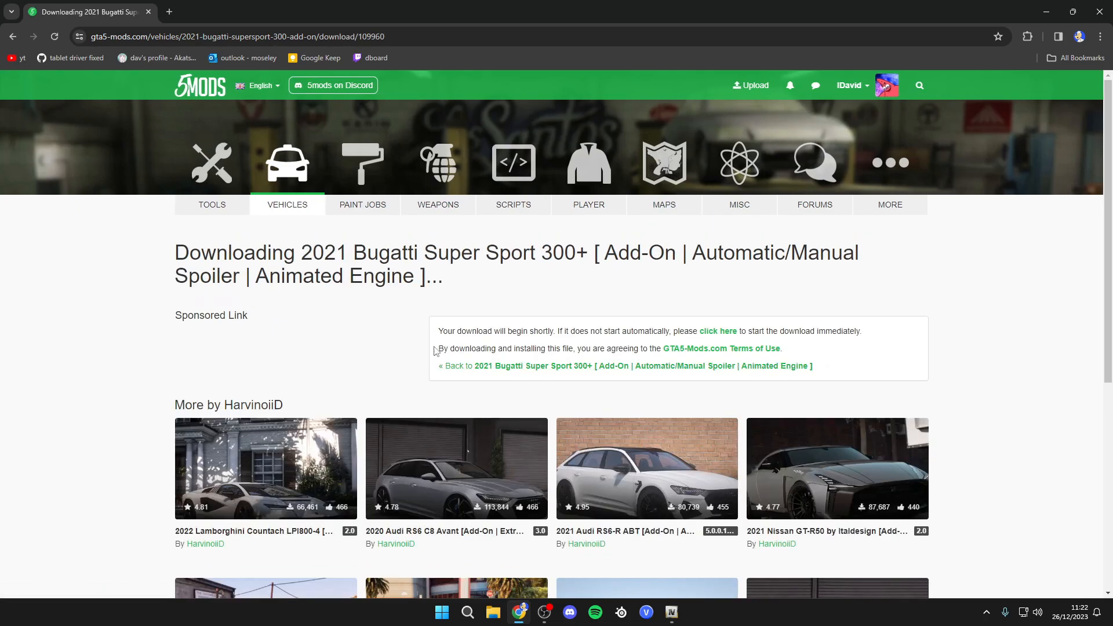
pyautogui.click(1035, 37)
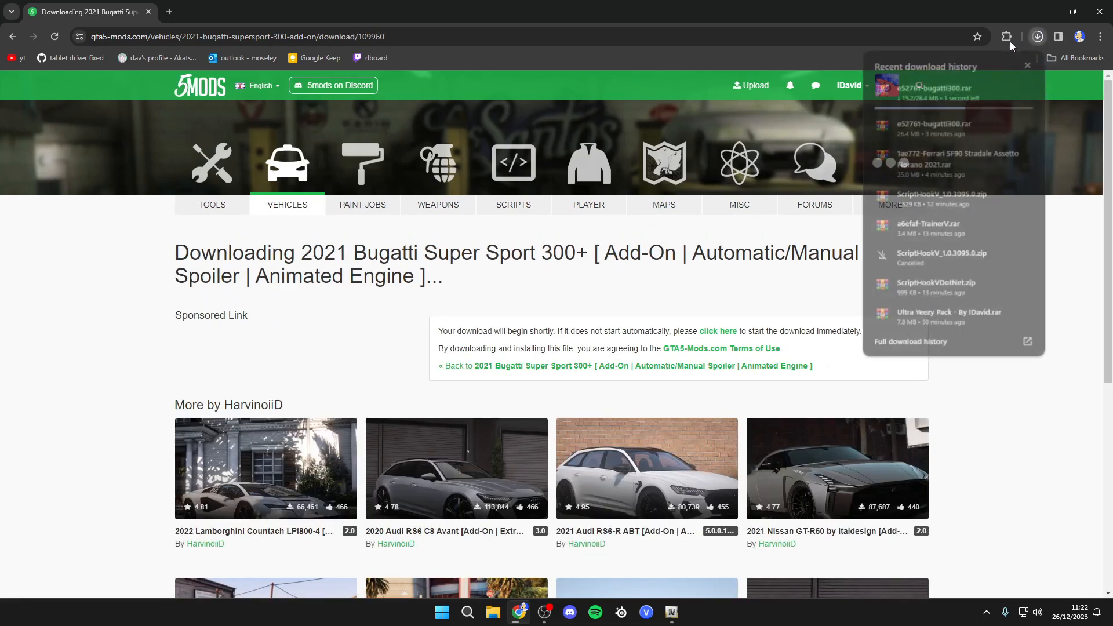
pyautogui.click(1038, 36)
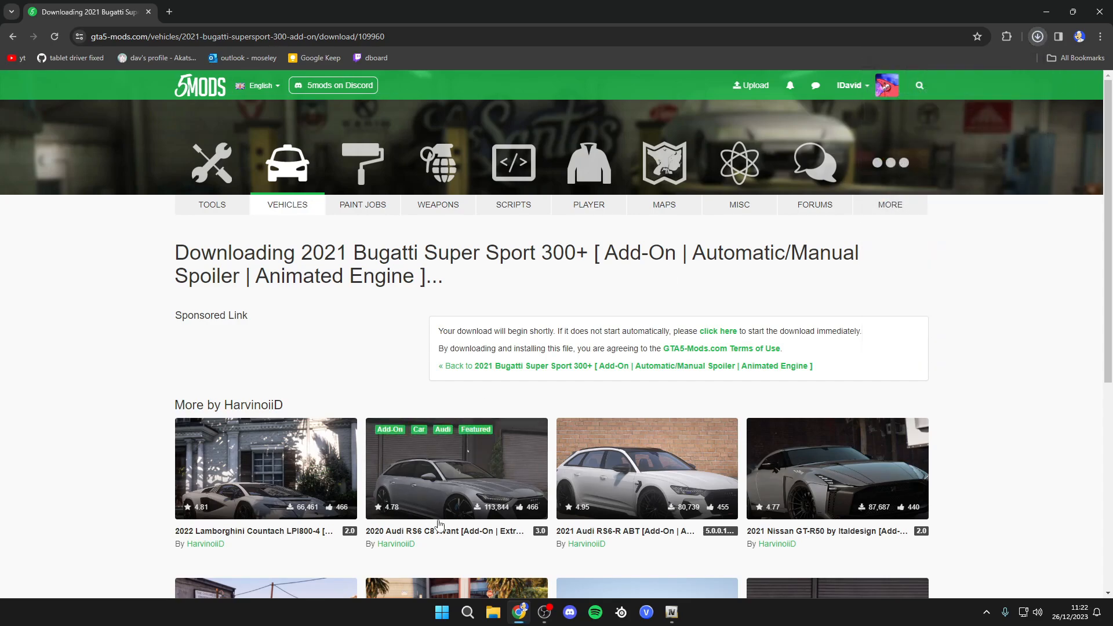
# - Extract e52761-bugatti300.rar from the Downloads folder with WinRAR
pyautogui.click(493, 612)
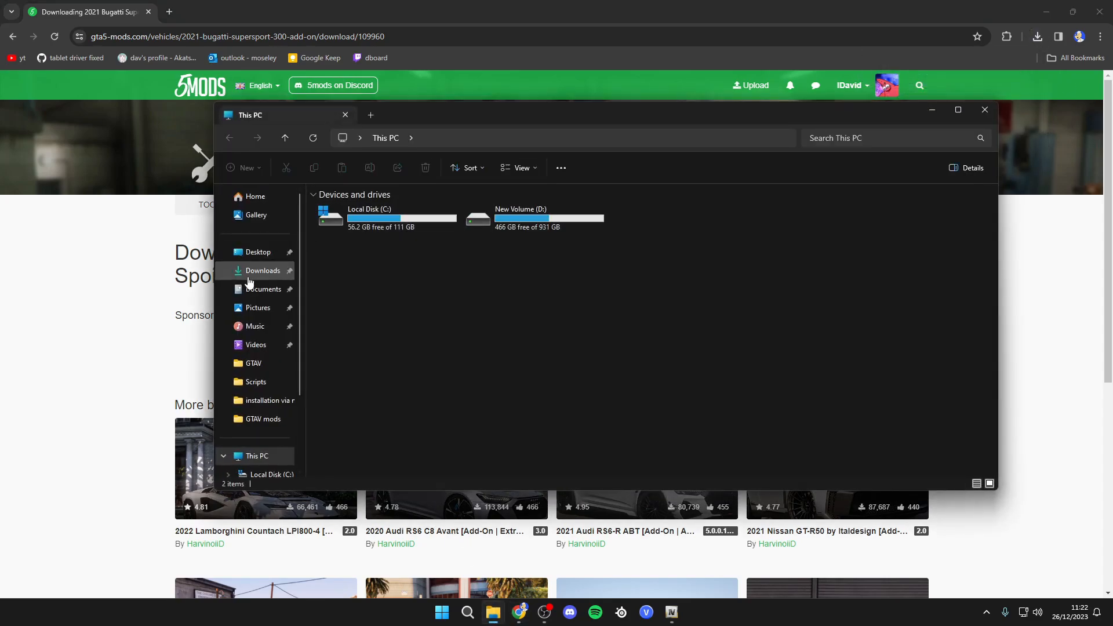
pyautogui.click(262, 271)
pyautogui.click(374, 226)
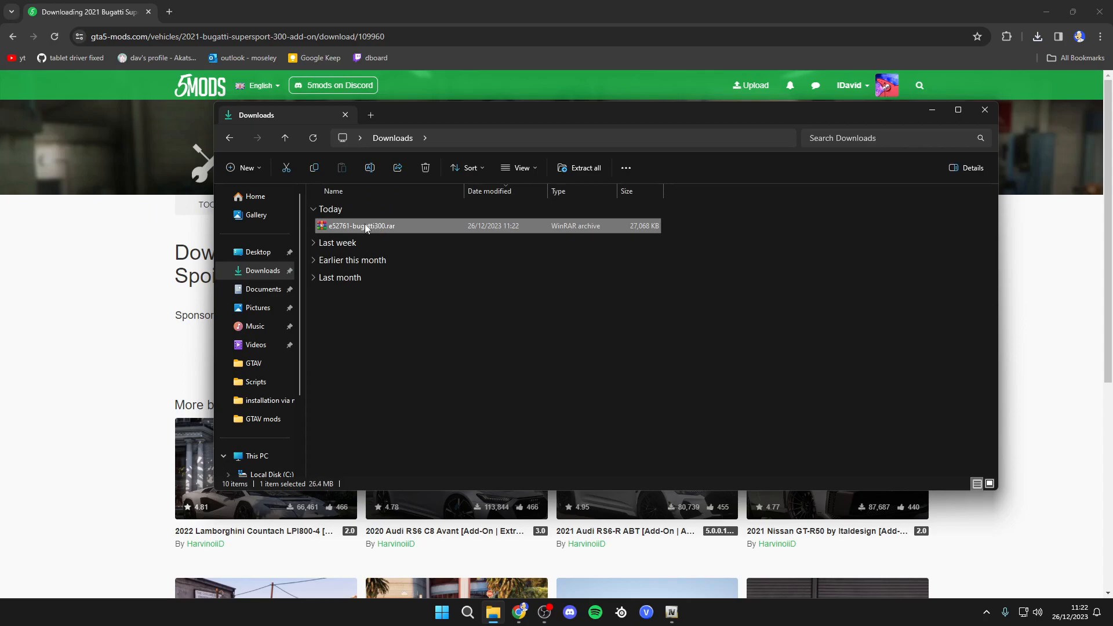
pyautogui.rightClick(365, 225)
pyautogui.moveTo(402, 249)
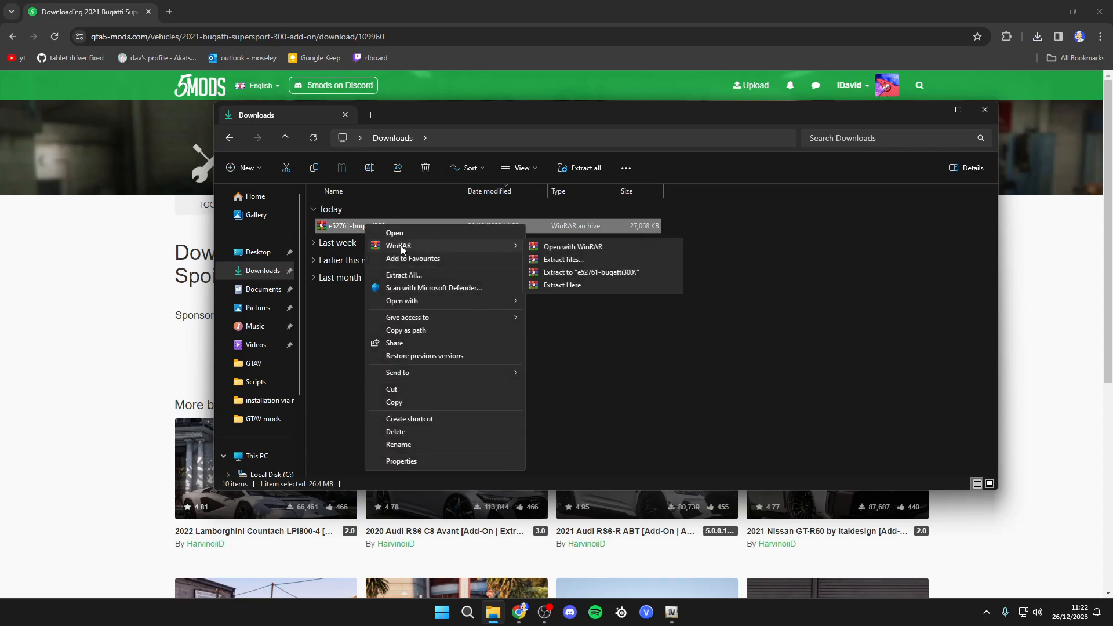
pyautogui.click(564, 259)
pyautogui.click(590, 437)
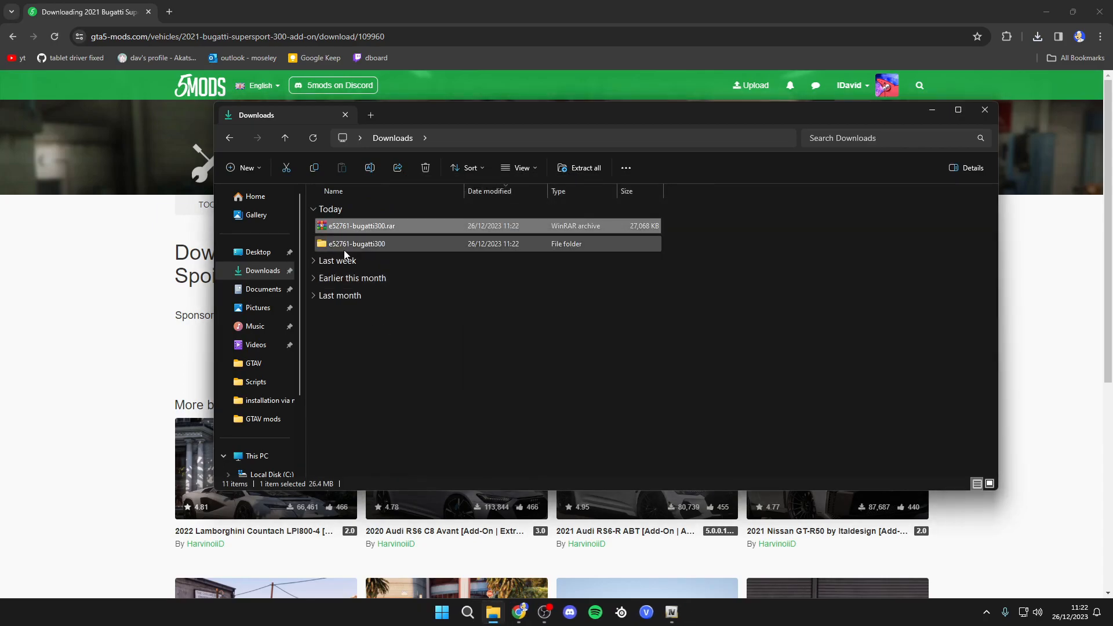
# - Open the extracted e52761-bugatti300 folder and its bug300ss subfolder to inspect the contents
pyautogui.doubleClick(329, 243)
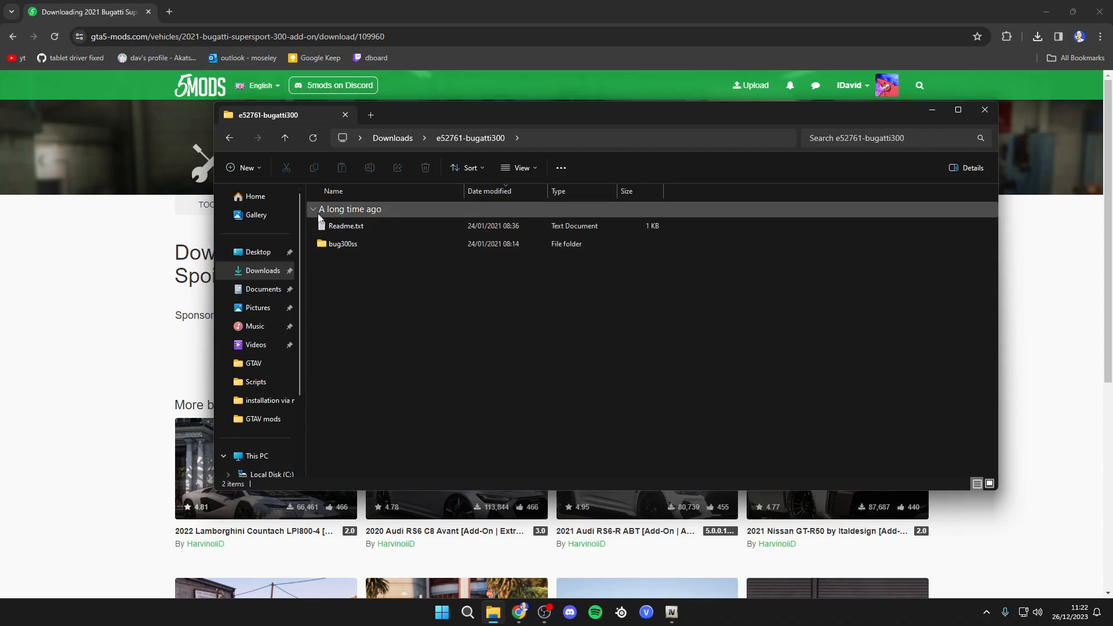
pyautogui.moveTo(350, 270); pyautogui.dragTo(347, 226)
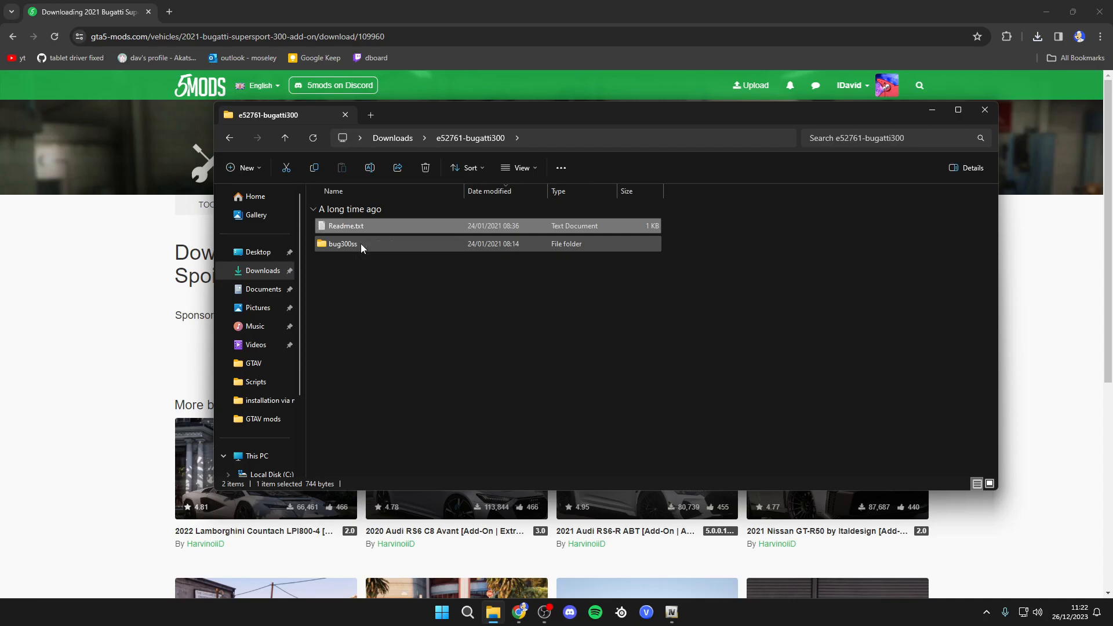
pyautogui.click(360, 244)
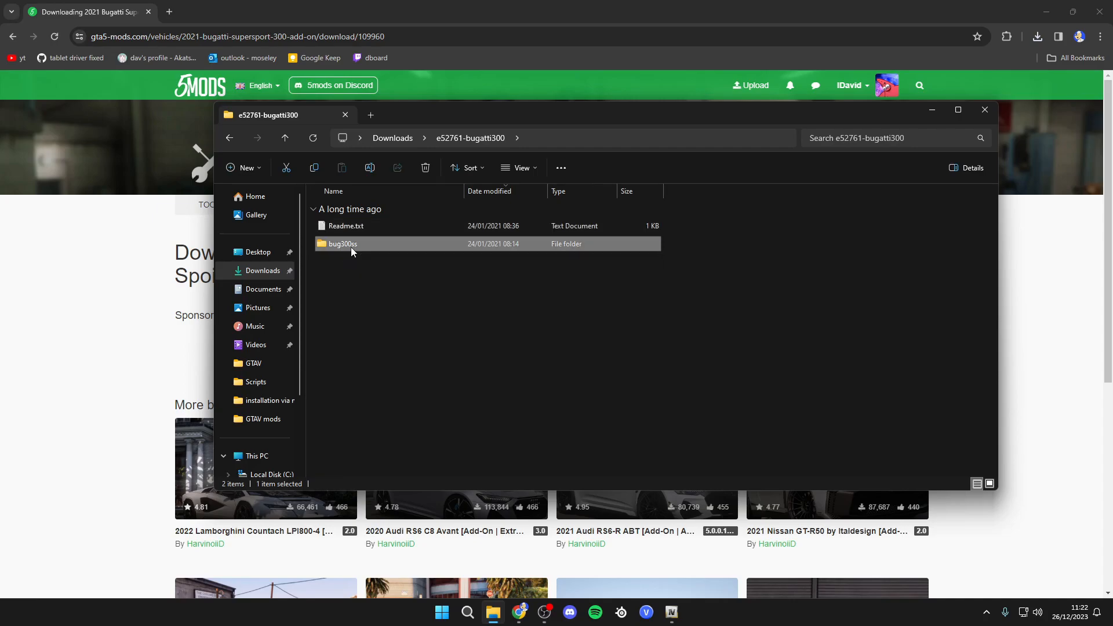
pyautogui.doubleClick(359, 243)
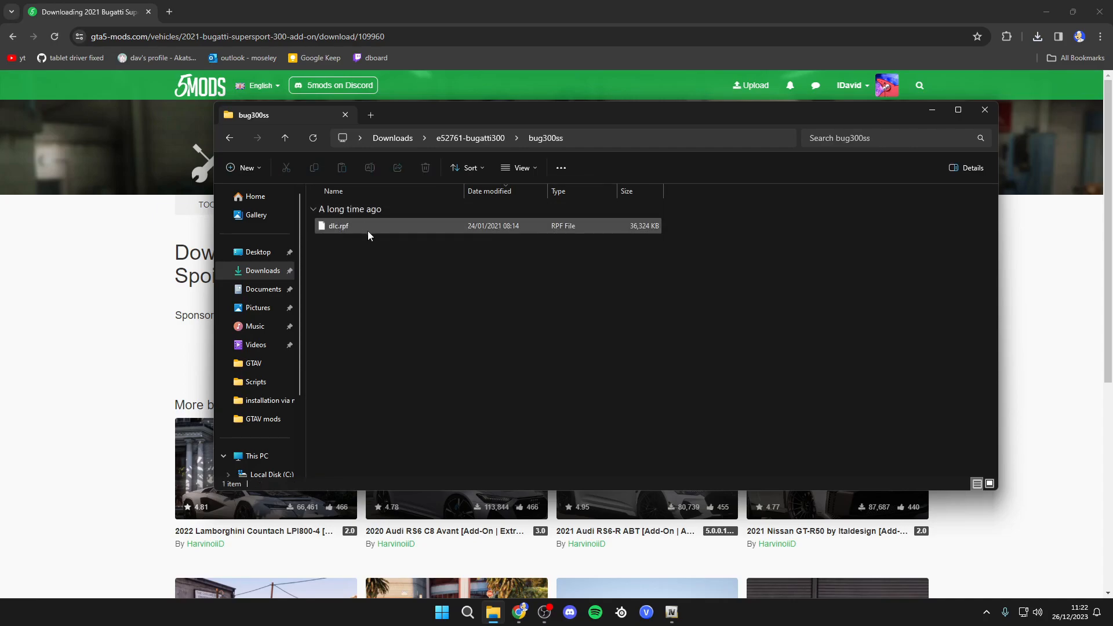
pyautogui.hotkey('alt', 'Left')
# - Place File Explorer and OpenIV side by side on the screen
pyautogui.moveTo(525, 123); pyautogui.dragTo(1, 145)
pyautogui.click(696, 313)
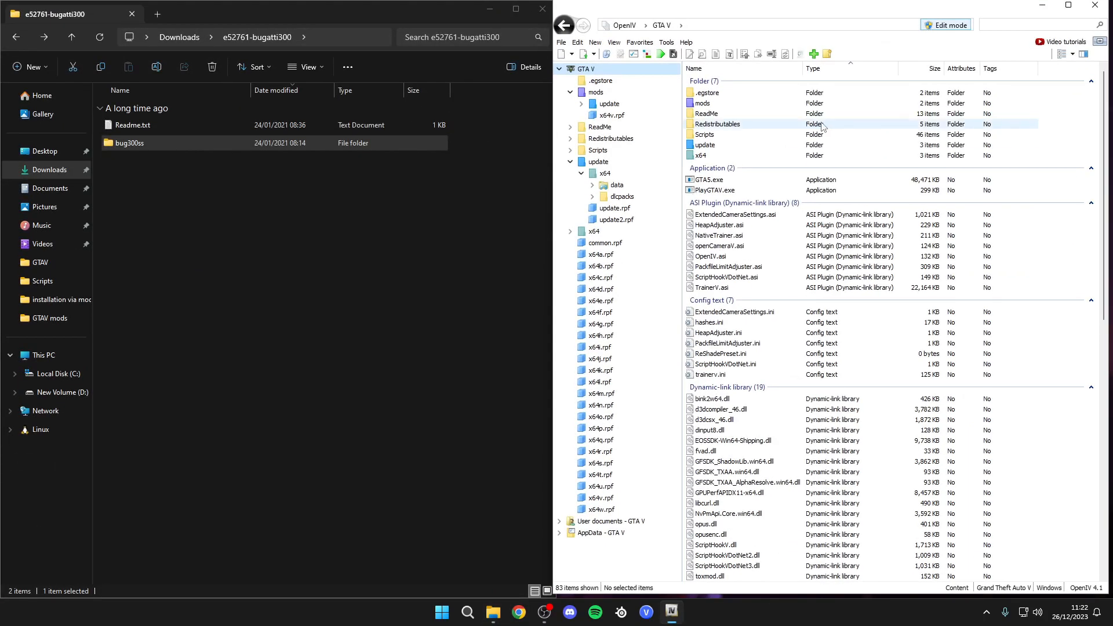
pyautogui.click(165, 109)
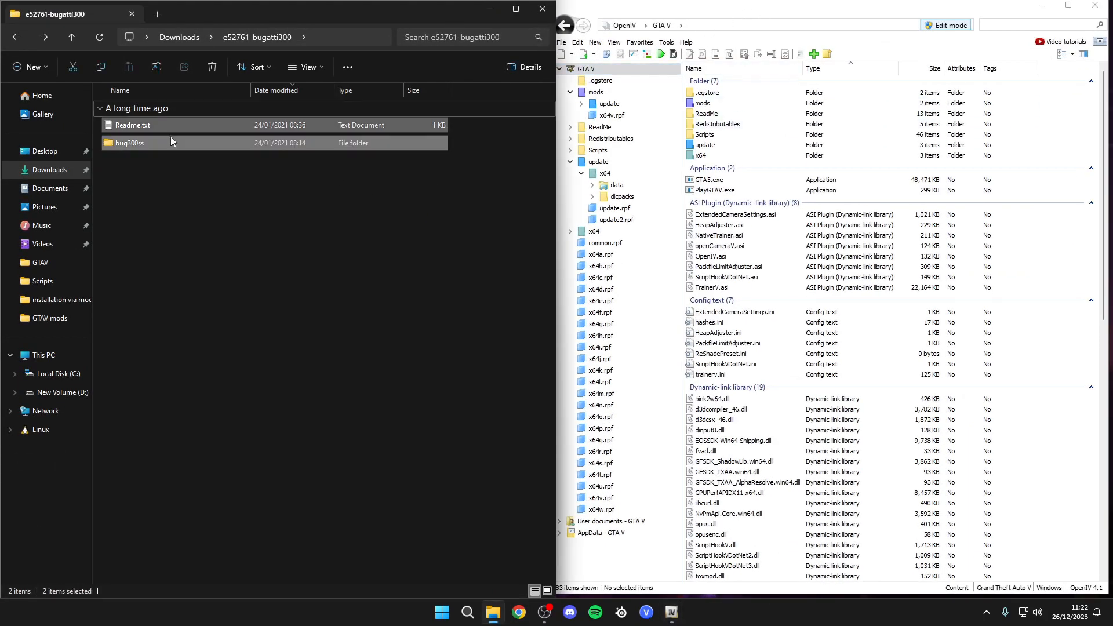
pyautogui.hotkey('alt', 'Left')
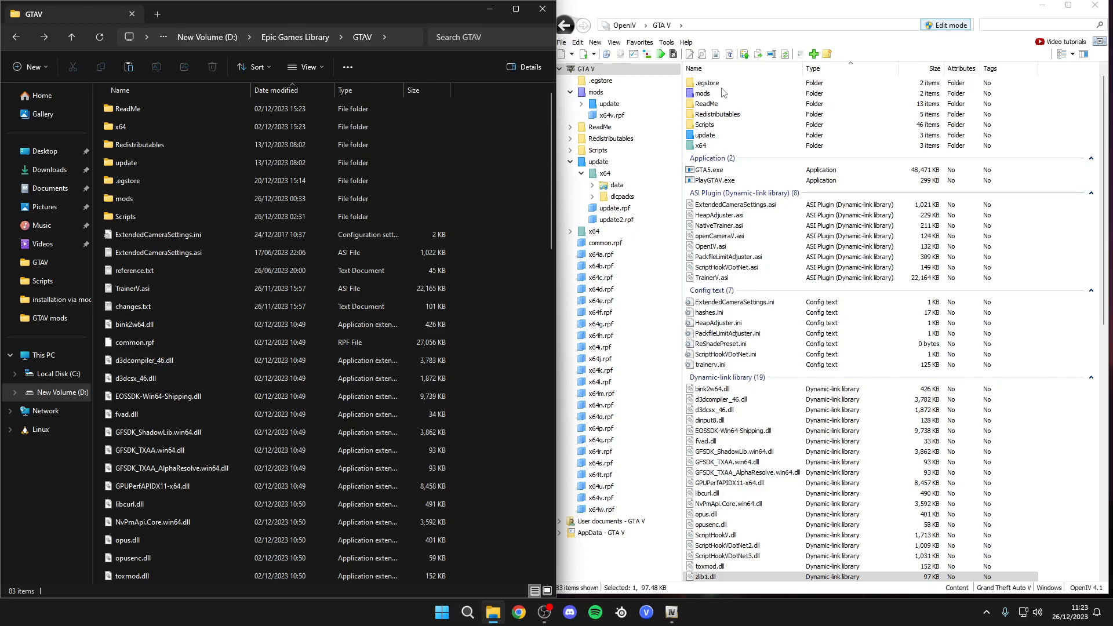
# - Browse the GTAV game folder and its mods folder in File Explorer
pyautogui.click(721, 95)
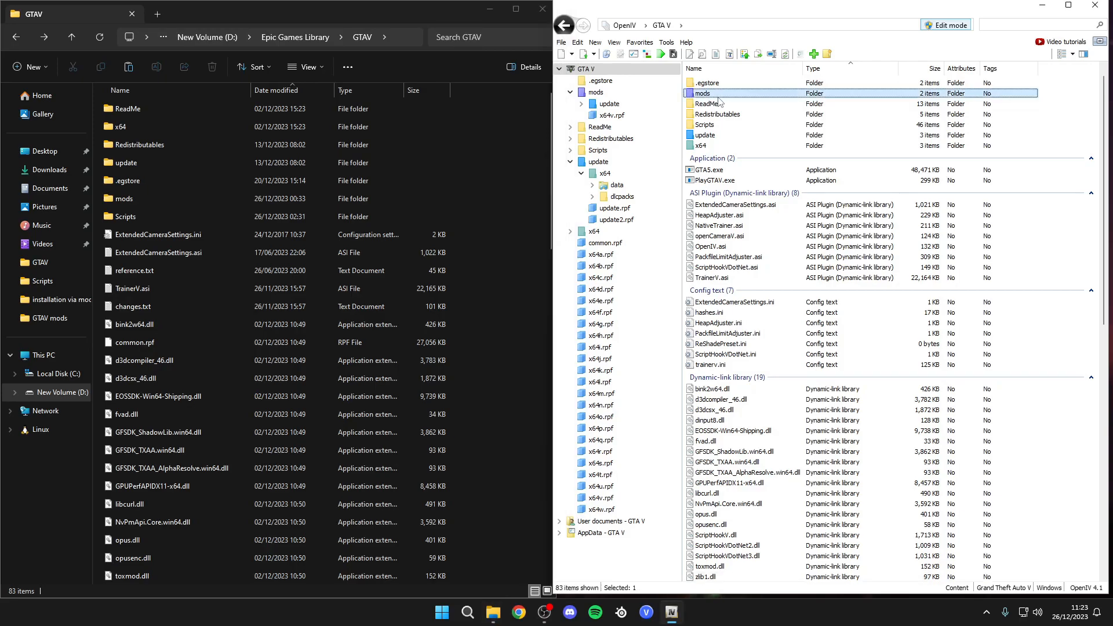
pyautogui.click(439, 217)
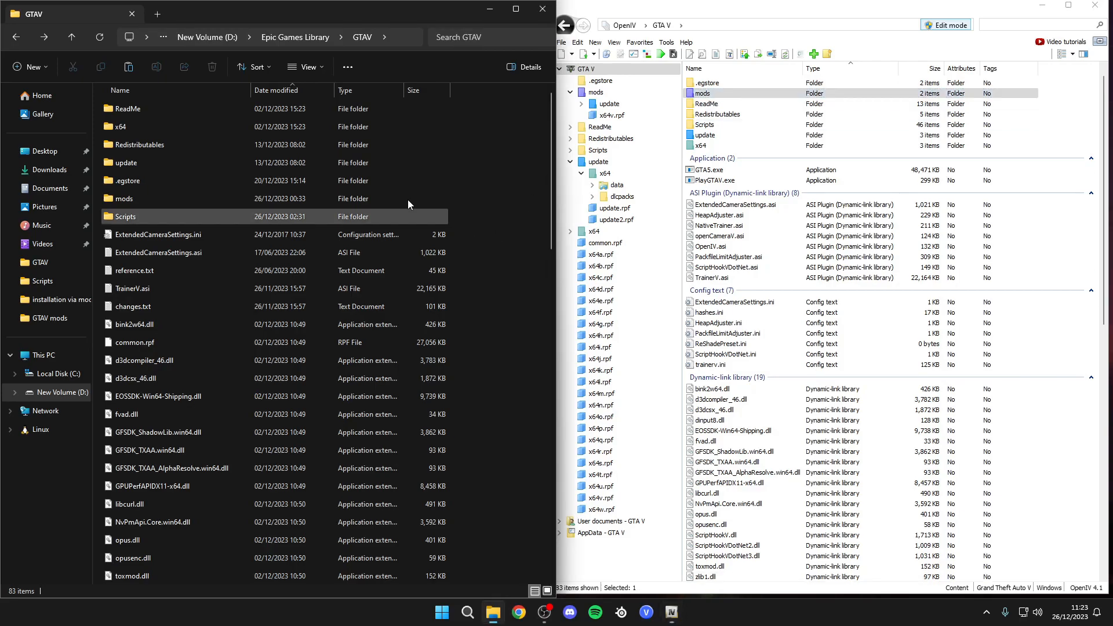
pyautogui.click(298, 38)
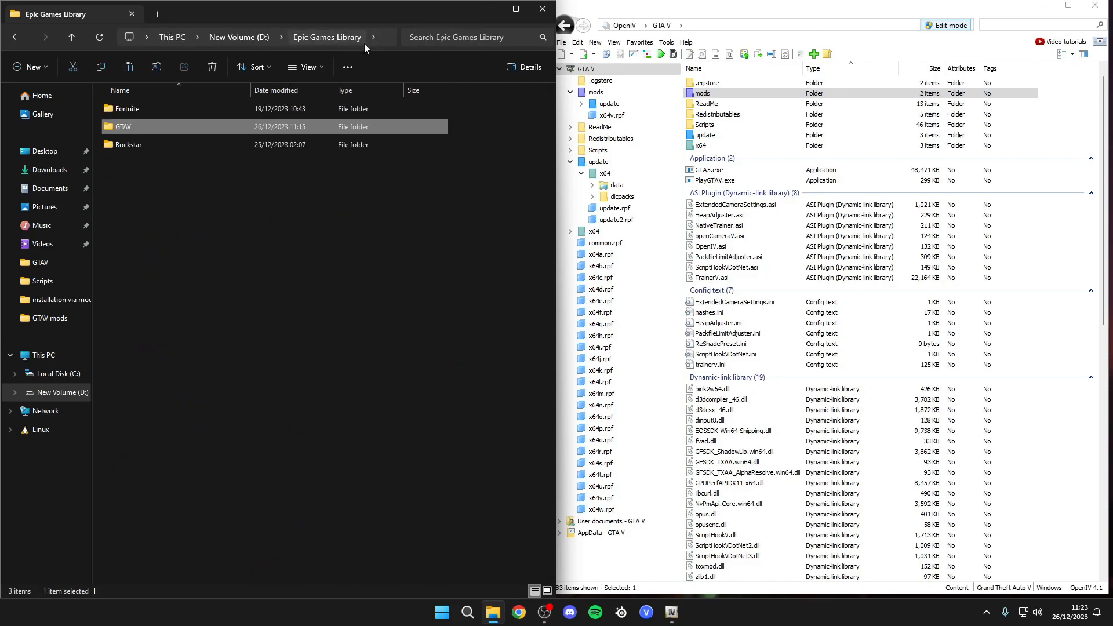
pyautogui.doubleClick(179, 124)
pyautogui.rightClick(517, 190)
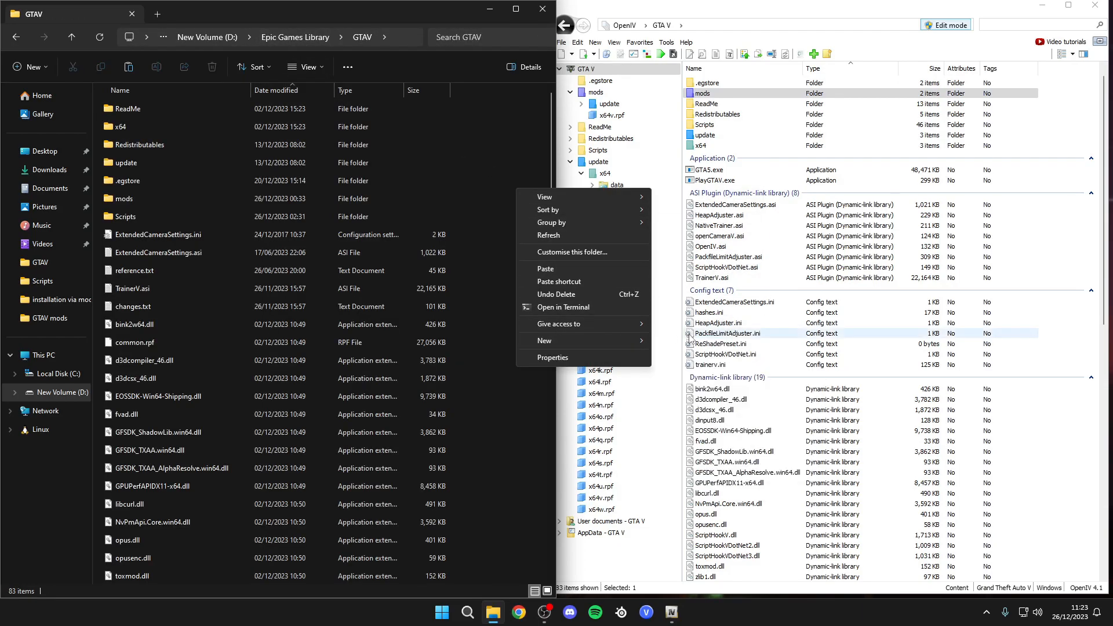
pyautogui.click(467, 198)
pyautogui.doubleClick(172, 200)
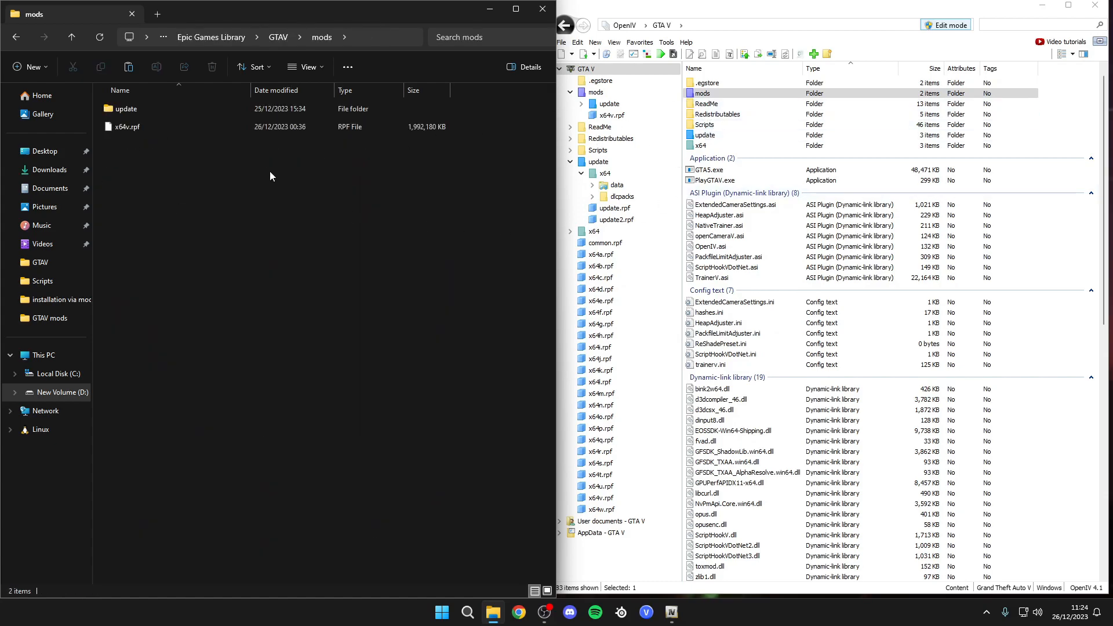
pyautogui.hotkey('alt', 'Left')
# - Copy the GTAV update folder and paste it into the mods folder
pyautogui.click(484, 176)
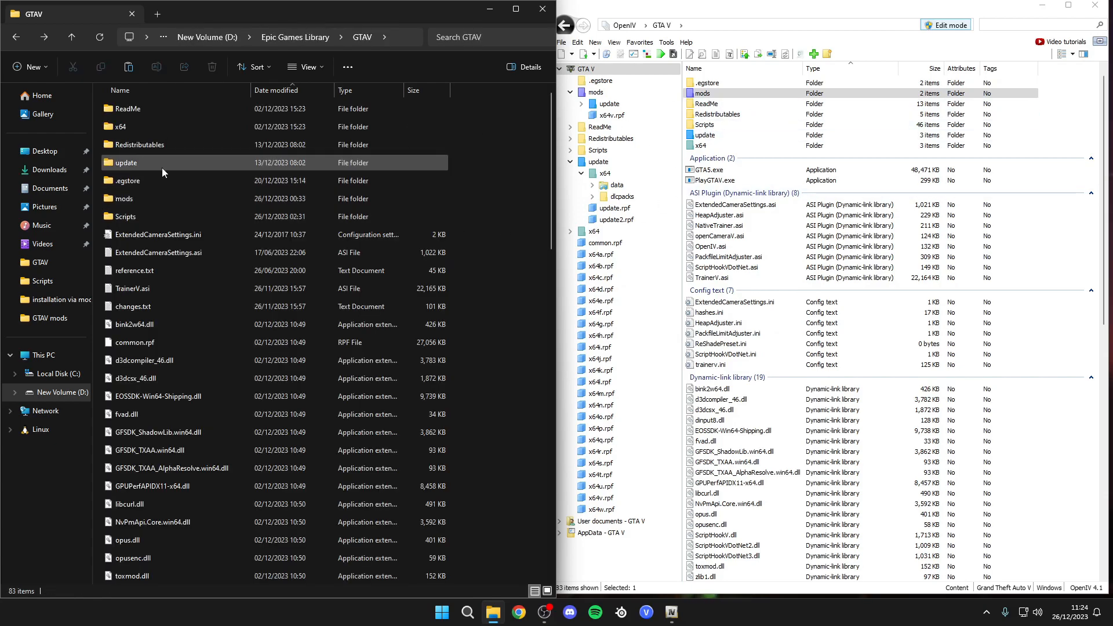
pyautogui.doubleClick(119, 166)
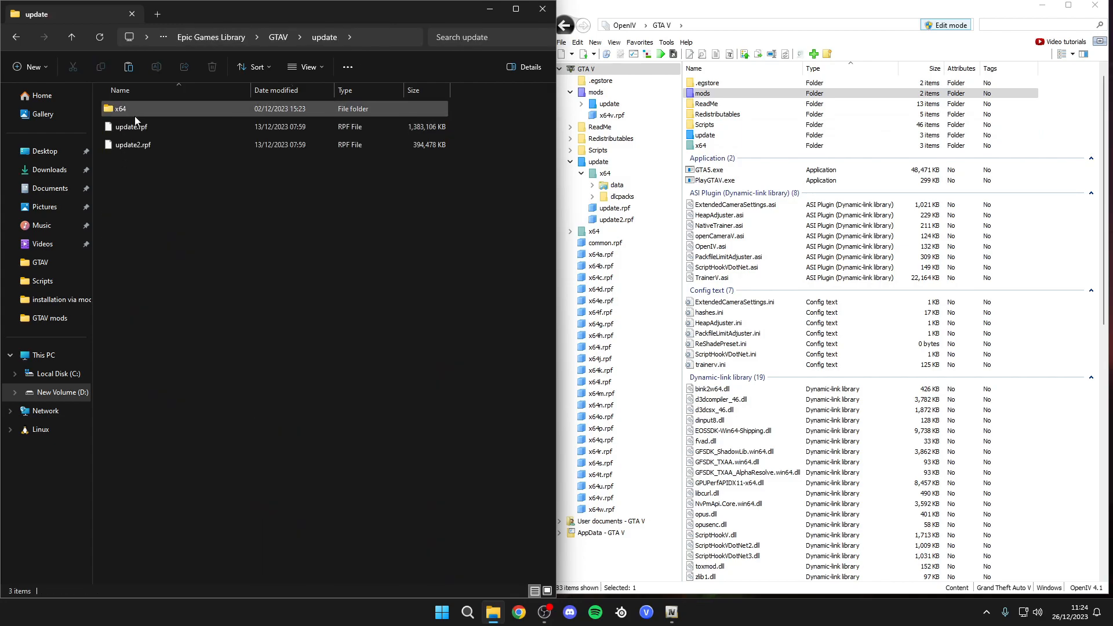
pyautogui.click(279, 37)
pyautogui.rightClick(126, 163)
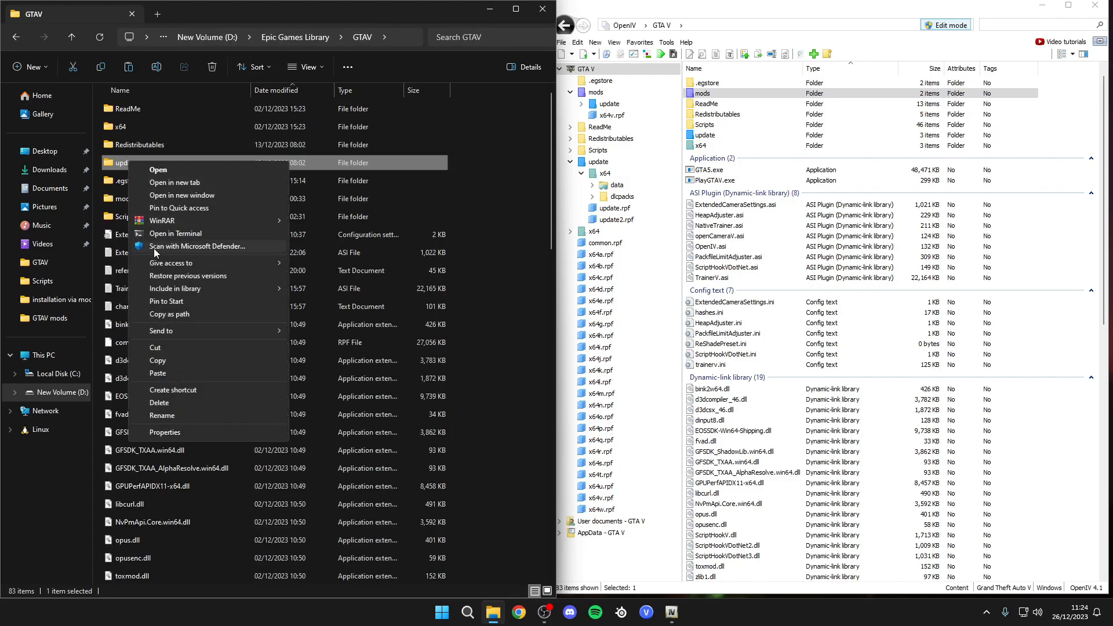
pyautogui.click(169, 364)
pyautogui.doubleClick(130, 200)
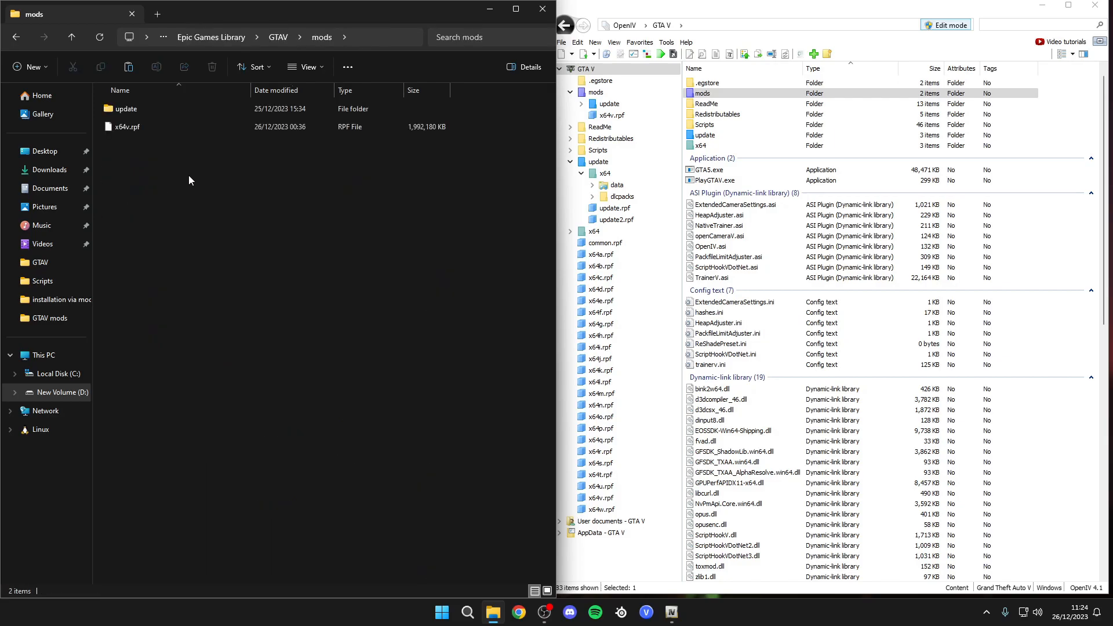
pyautogui.rightClick(189, 175)
pyautogui.click(175, 252)
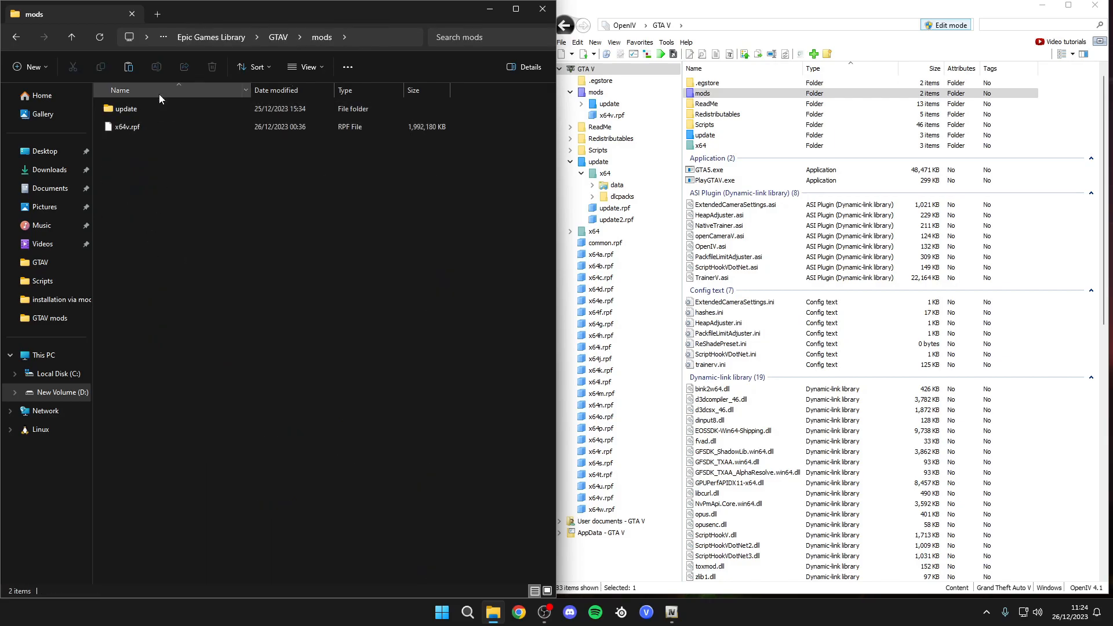
# - Browse the game's update folder in OpenIV and the GTAV and mods folders in File Explorer
pyautogui.doubleClick(705, 134)
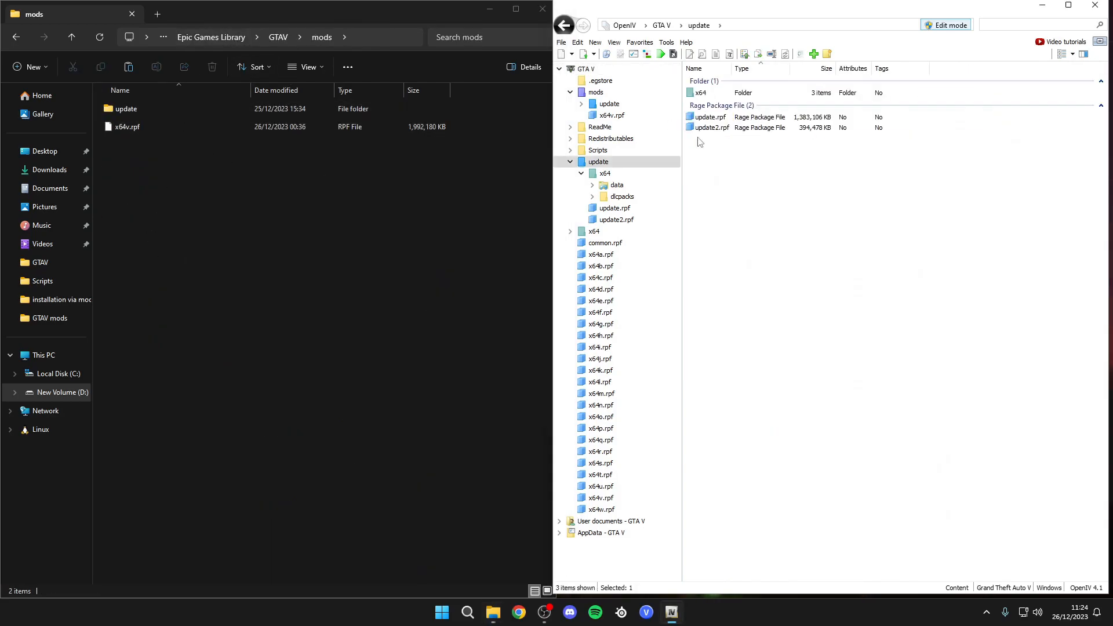
pyautogui.doubleClick(731, 94)
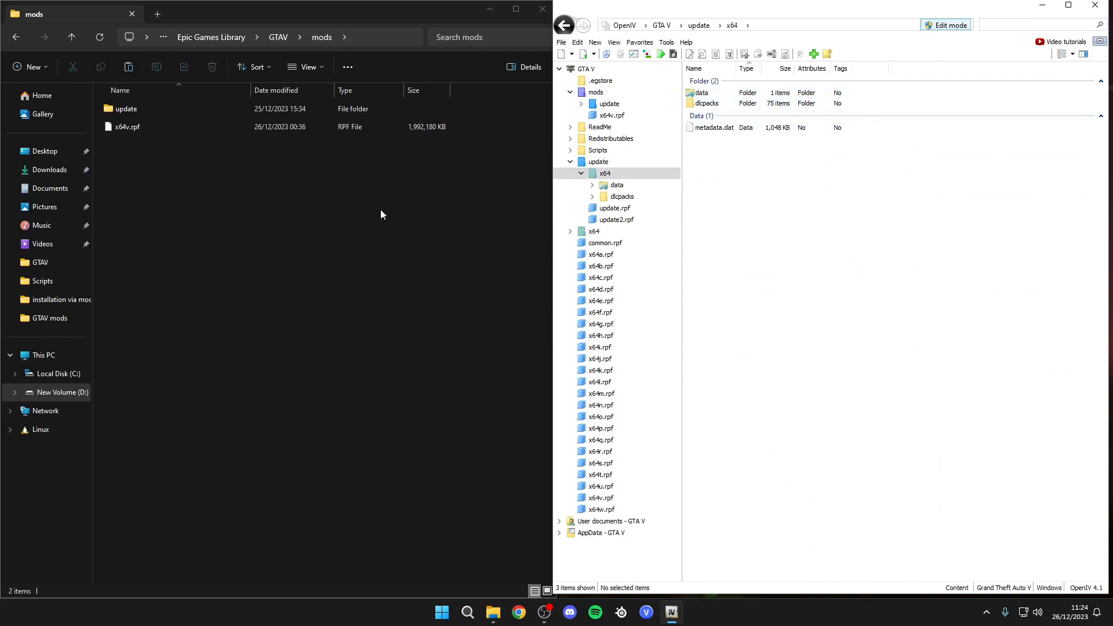
pyautogui.click(301, 235)
pyautogui.hotkey('alt', 'Left')
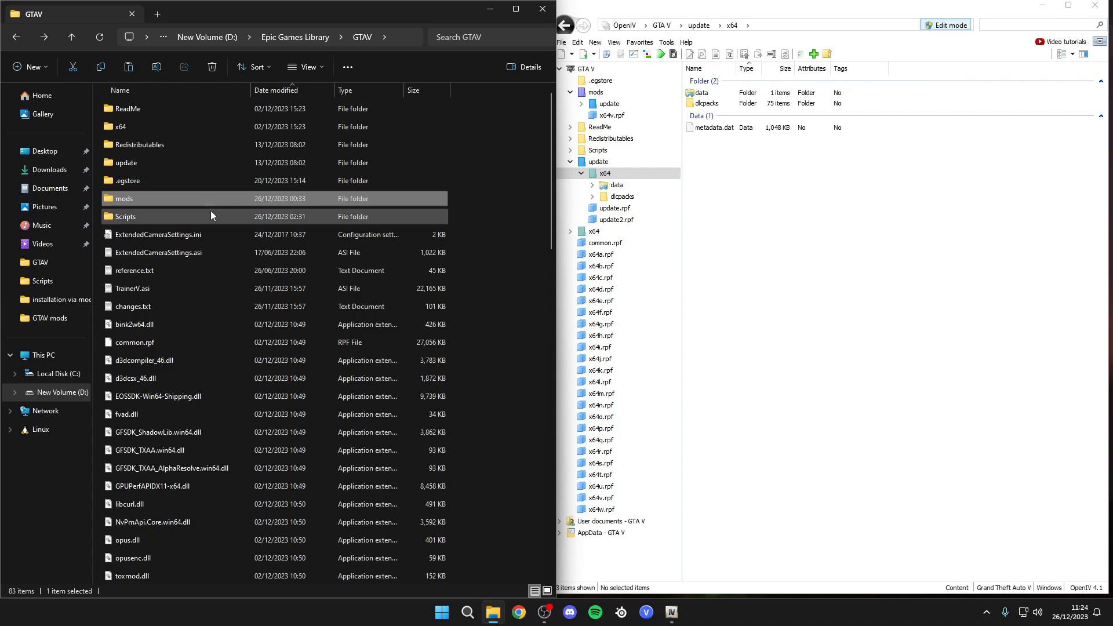
pyautogui.moveTo(202, 208)
pyautogui.moveTo(154, 219)
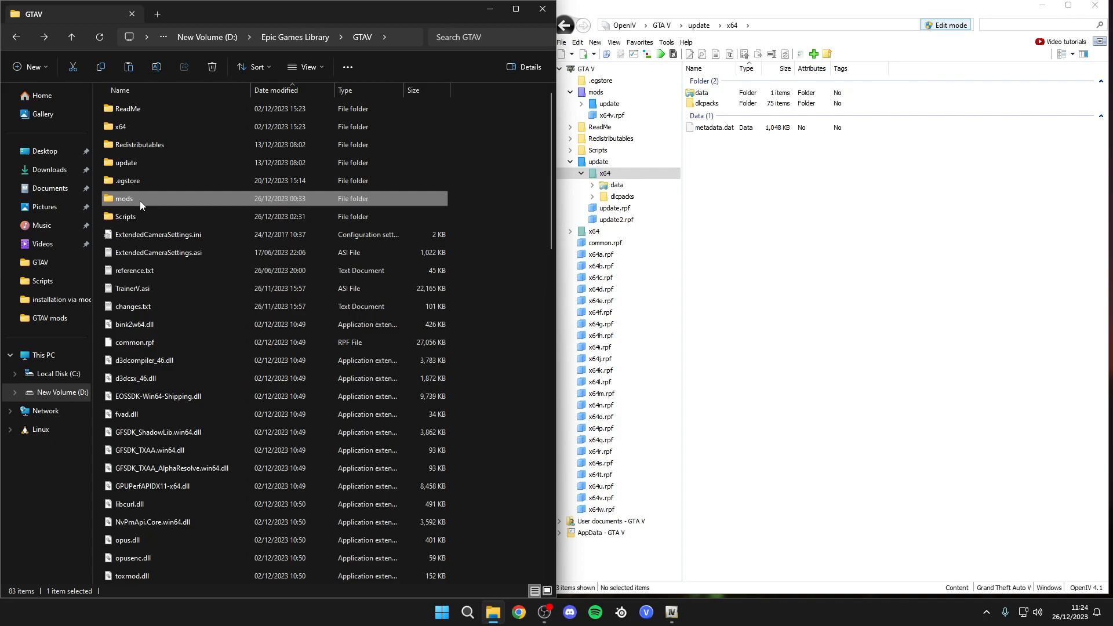
pyautogui.doubleClick(140, 200)
pyautogui.hotkey('alt', 'Left')
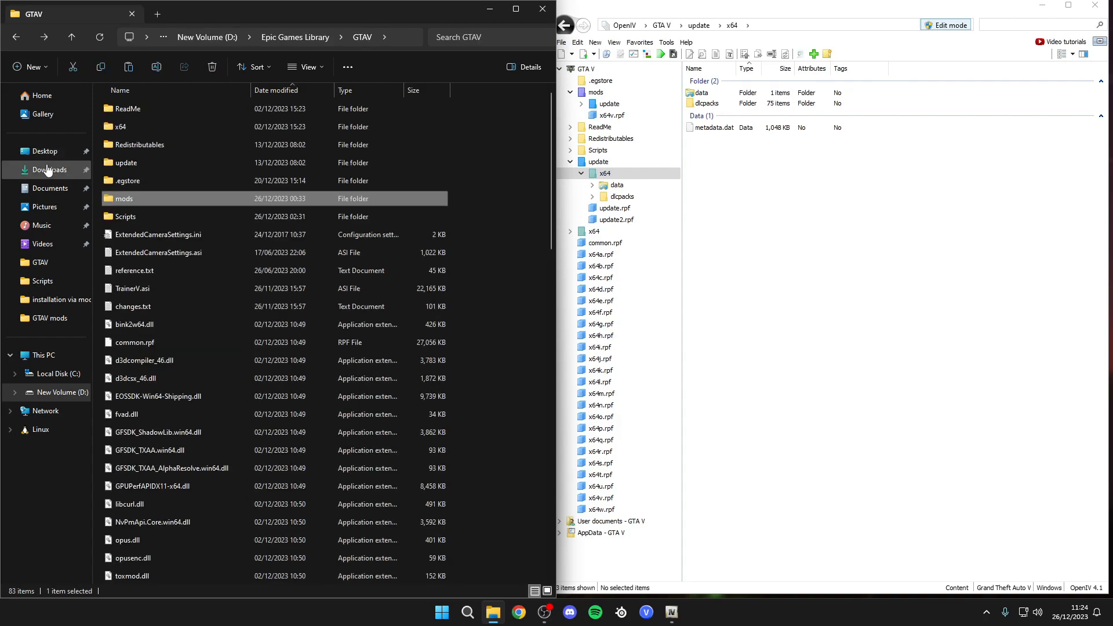
# - Open the downloaded e52761-bugatti300 folder in File Explorer and the mods update\x64\dlcpacks folder in OpenIV
pyautogui.click(48, 169)
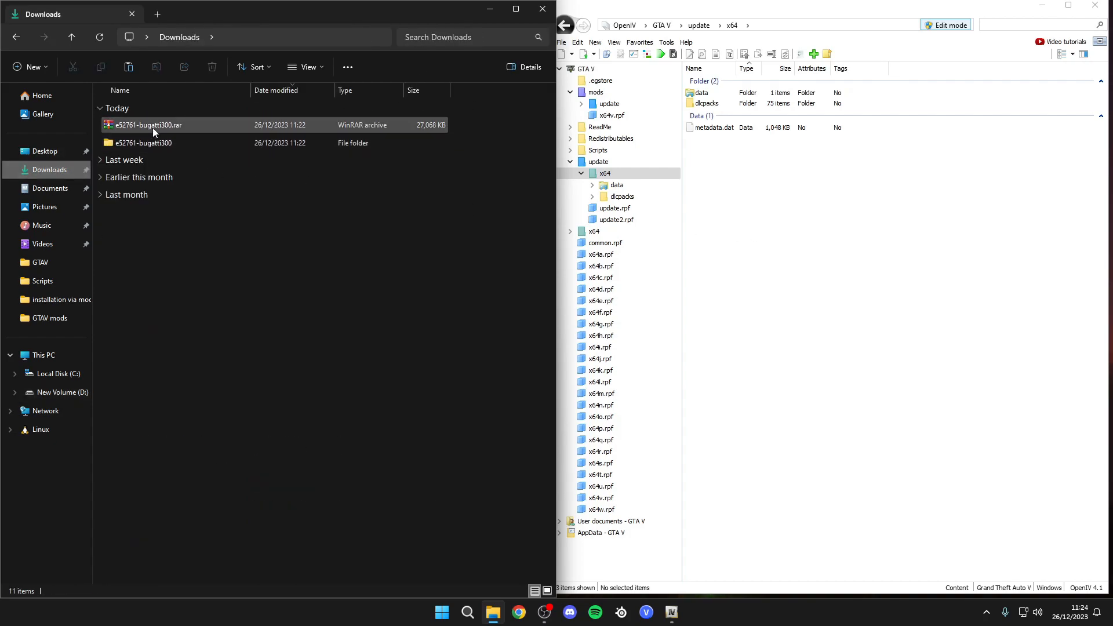
pyautogui.doubleClick(142, 143)
pyautogui.click(836, 202)
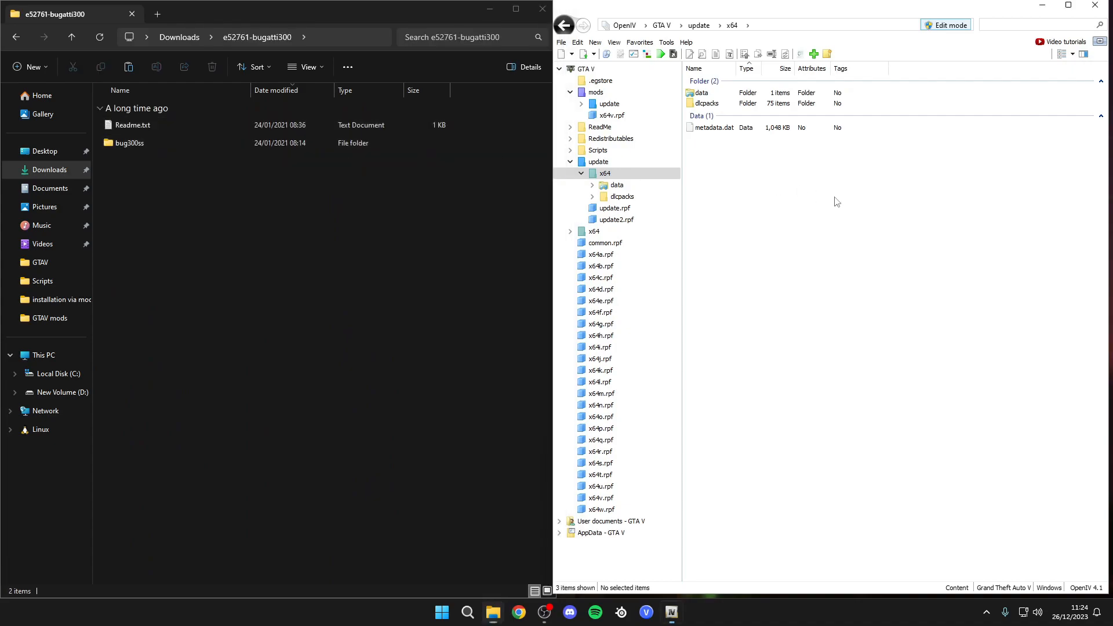
pyautogui.click(662, 25)
pyautogui.doubleClick(712, 105)
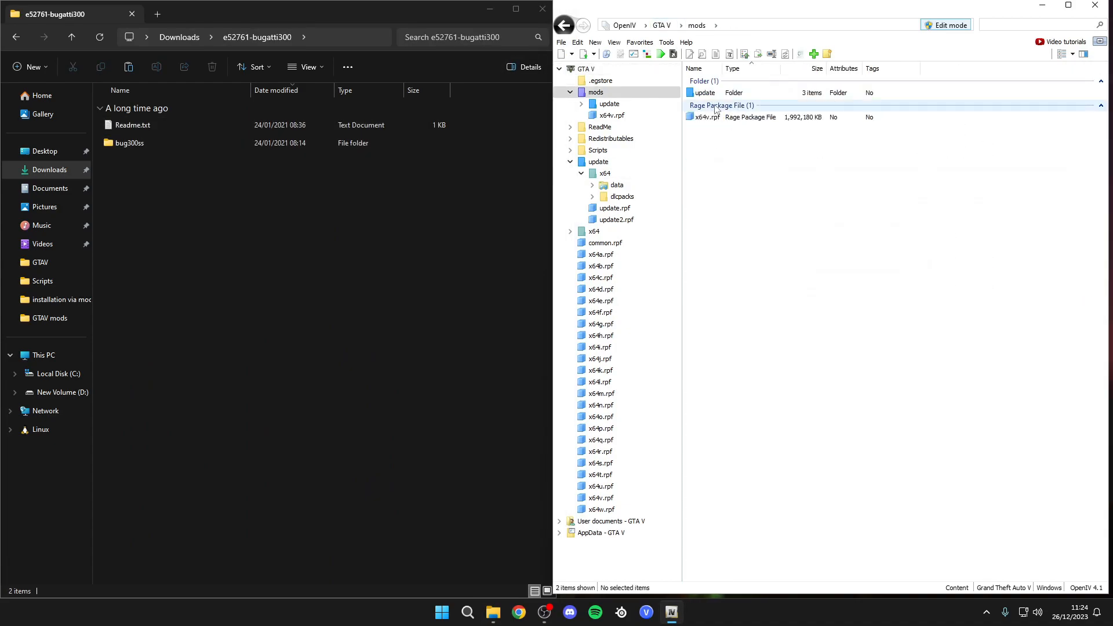
pyautogui.doubleClick(710, 94)
pyautogui.doubleClick(725, 94)
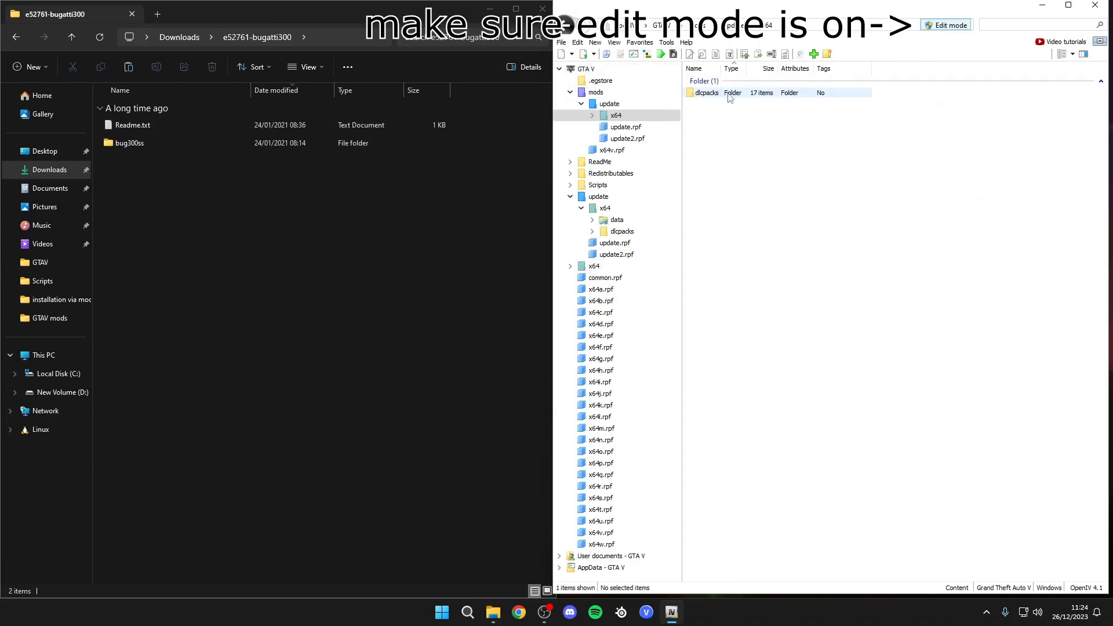
pyautogui.click(726, 96)
pyautogui.doubleClick(728, 97)
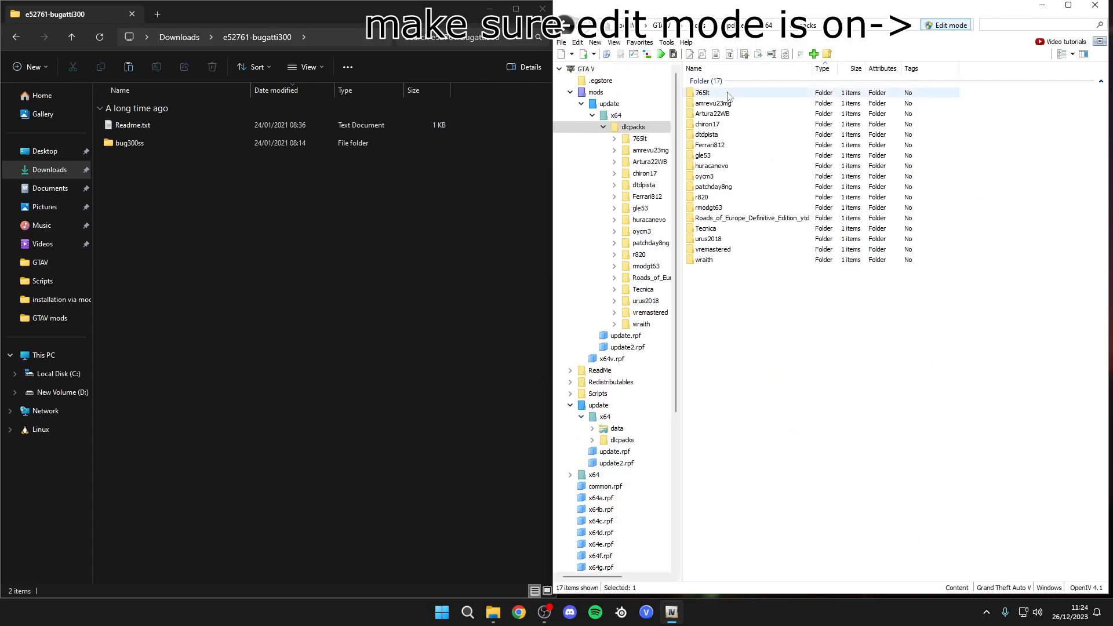
# - Open the mod's Readme.txt, close the duplicate copy without saving, and read the installation instructions
pyautogui.click(146, 145)
pyautogui.doubleClick(134, 125)
pyautogui.click(174, 30)
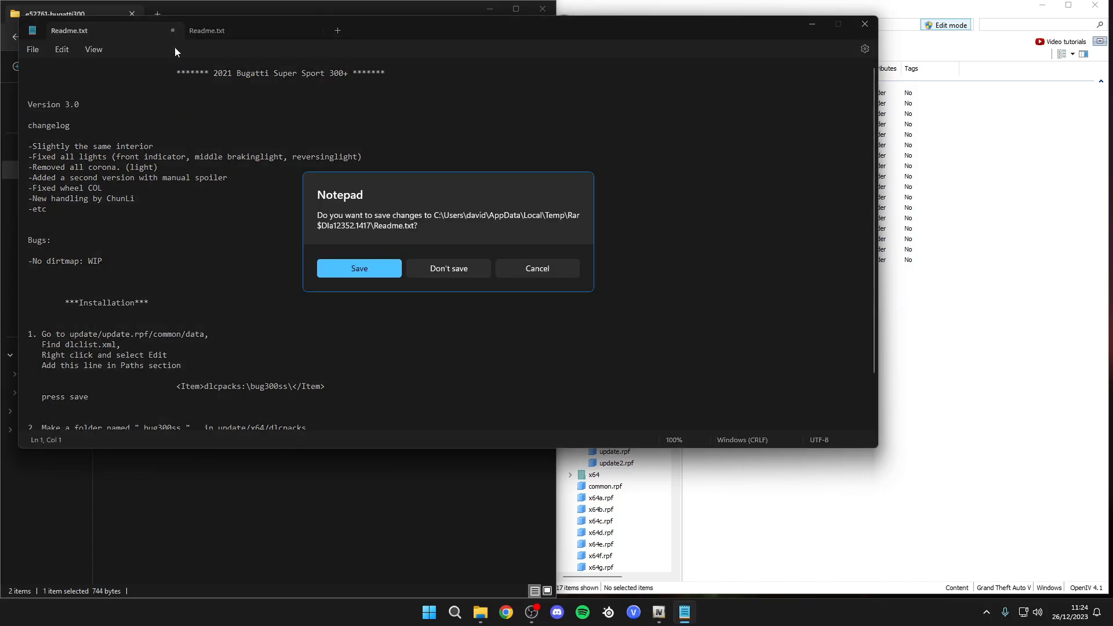
pyautogui.click(447, 269)
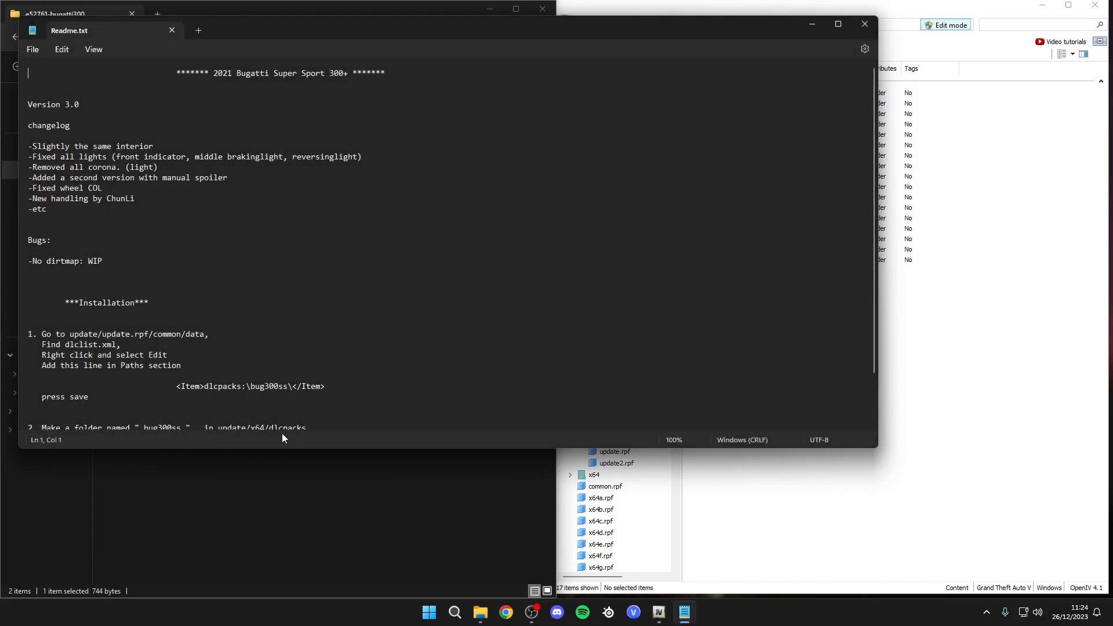
pyautogui.moveTo(279, 449); pyautogui.dragTo(261, 597)
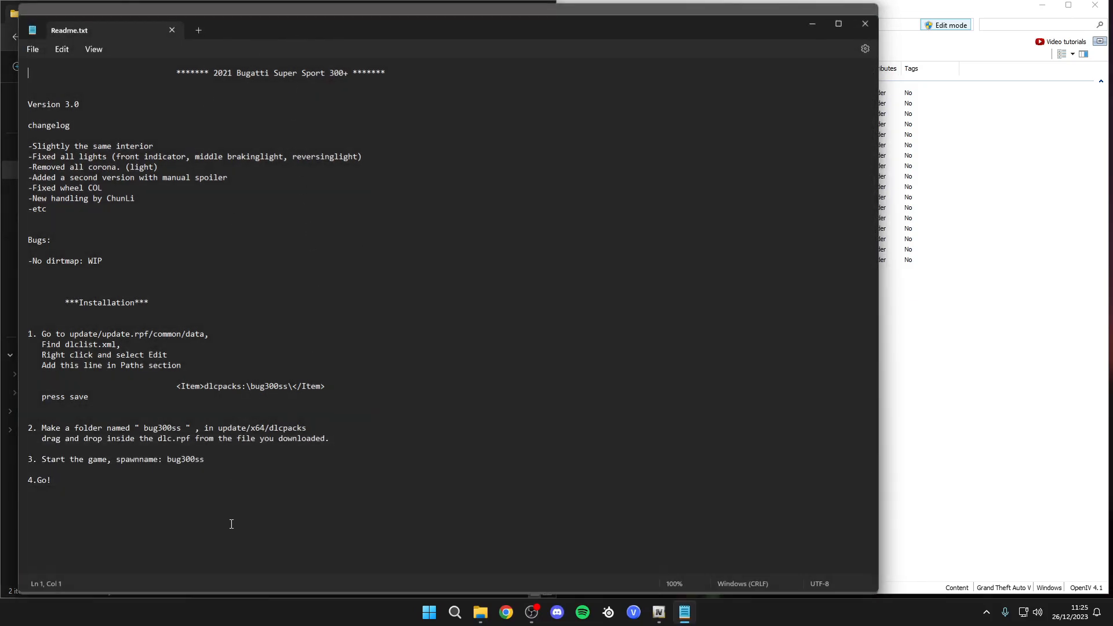
pyautogui.click(812, 9)
# - Copy the bug300ss folder from the download into the mods update\x64\dlcpacks folder in OpenIV
pyautogui.doubleClick(167, 137)
pyautogui.click(133, 126)
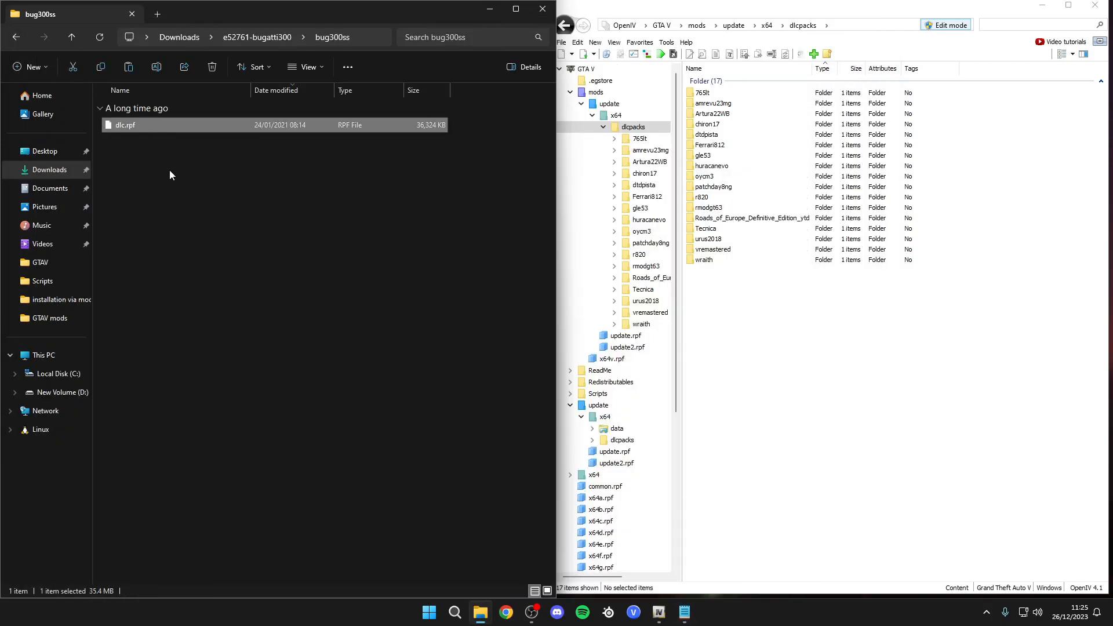
pyautogui.hotkey('alt', 'Left')
pyautogui.moveTo(149, 141); pyautogui.dragTo(806, 309)
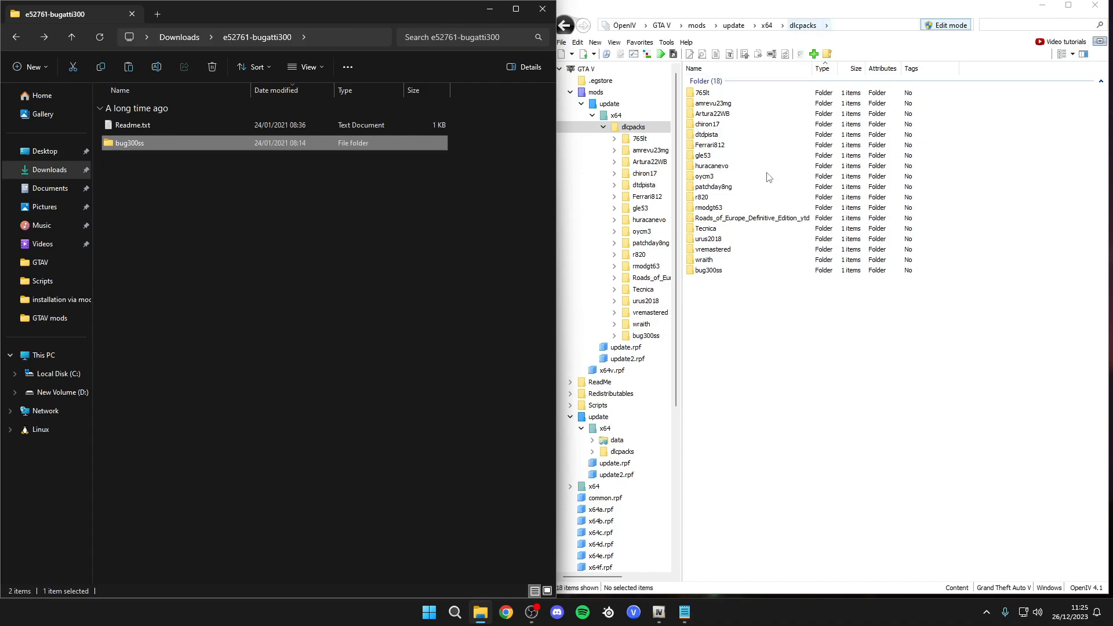
# - Check the contents of the copied bug300ss folder in OpenIV and return to the x64 folder
pyautogui.doubleClick(714, 271)
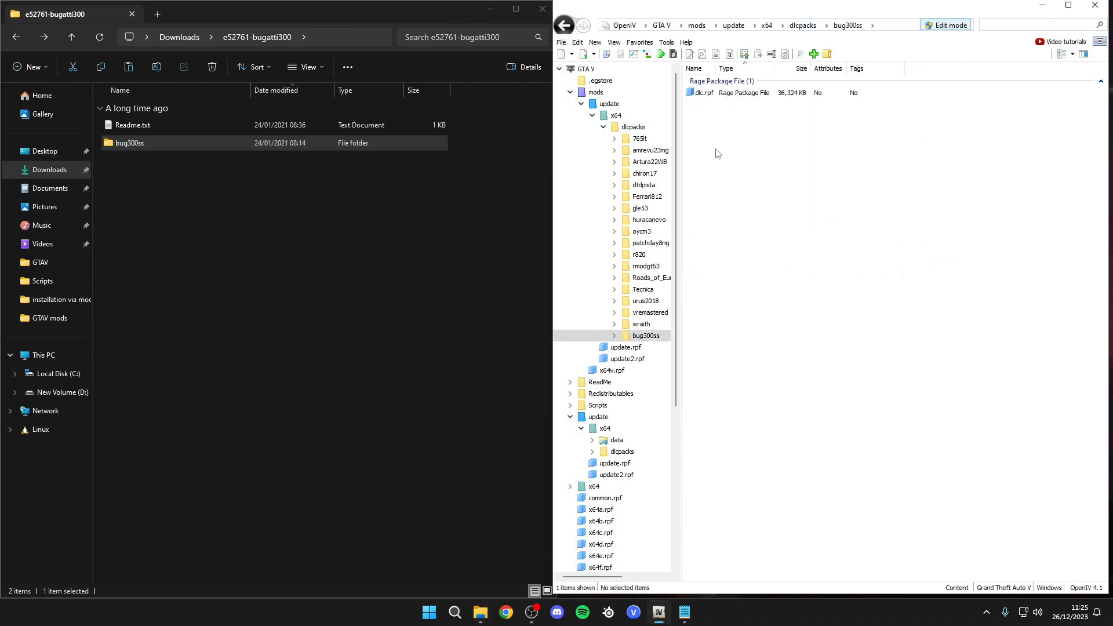
pyautogui.press('BackSpace')
pyautogui.press('BackSpace')
pyautogui.press('BackSpace')
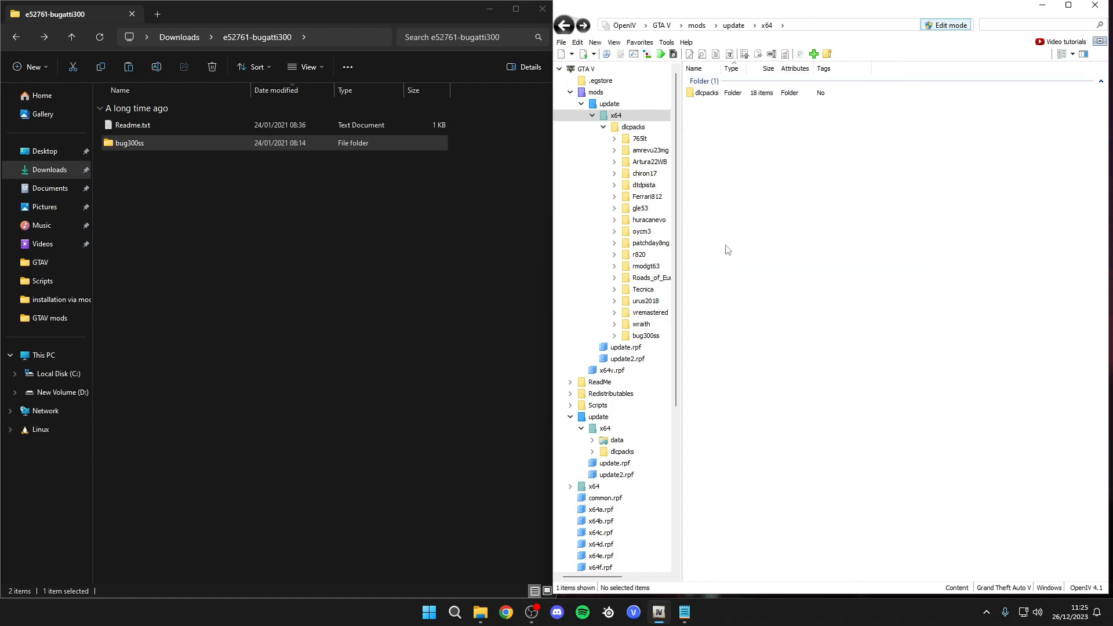
# - Open dlclist.xml in the mods update.rpf common\data folder for editing
pyautogui.doubleClick(718, 117)
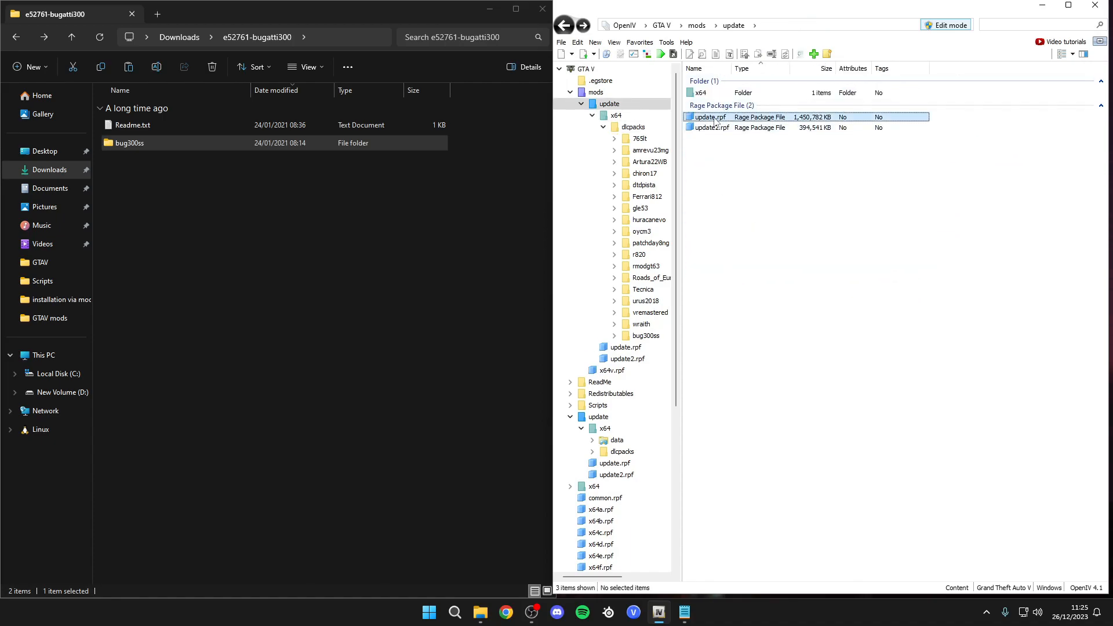
pyautogui.doubleClick(718, 94)
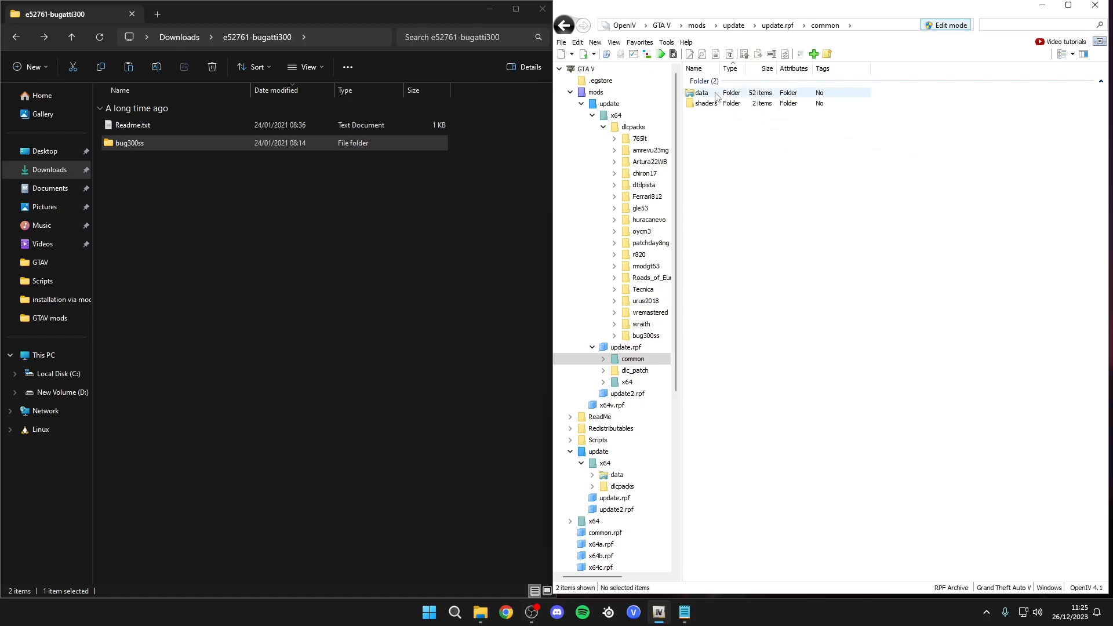
pyautogui.doubleClick(713, 94)
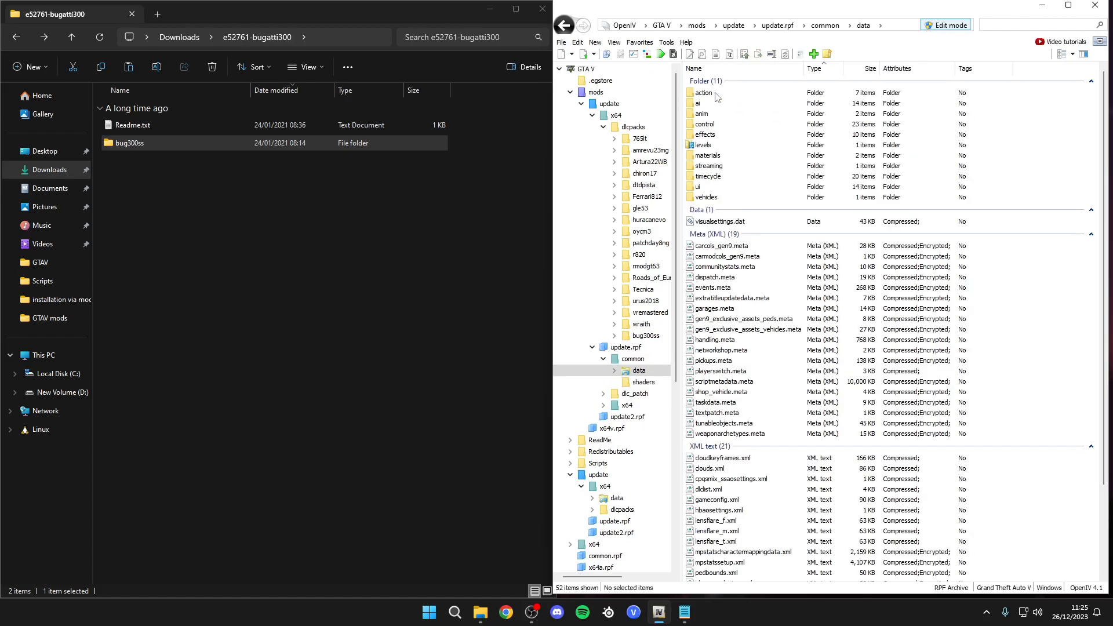
pyautogui.click(733, 492)
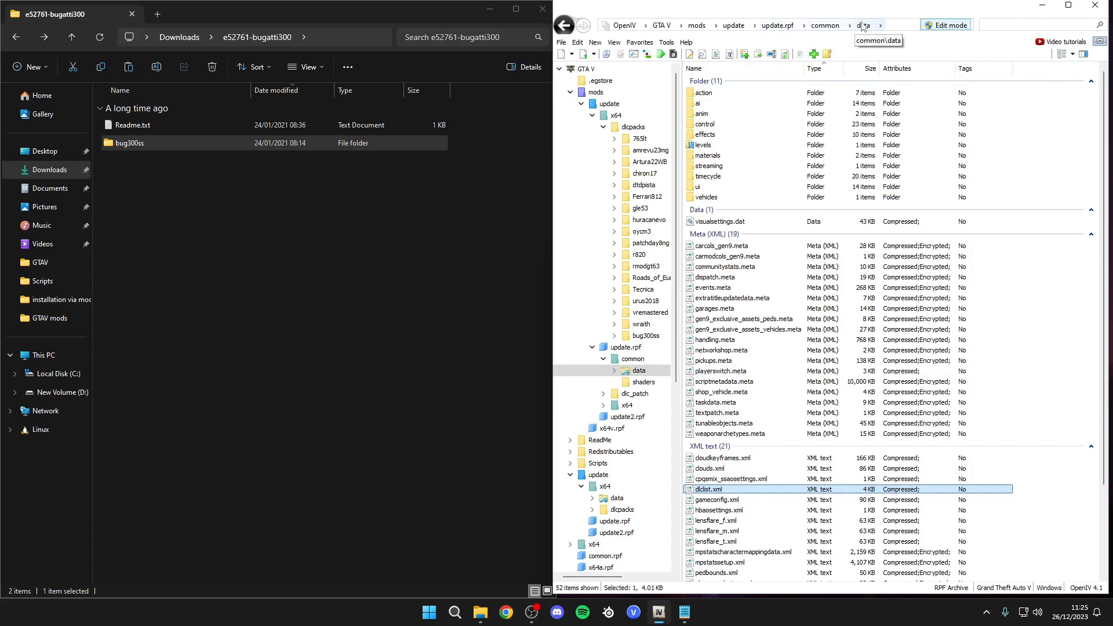
pyautogui.rightClick(709, 491)
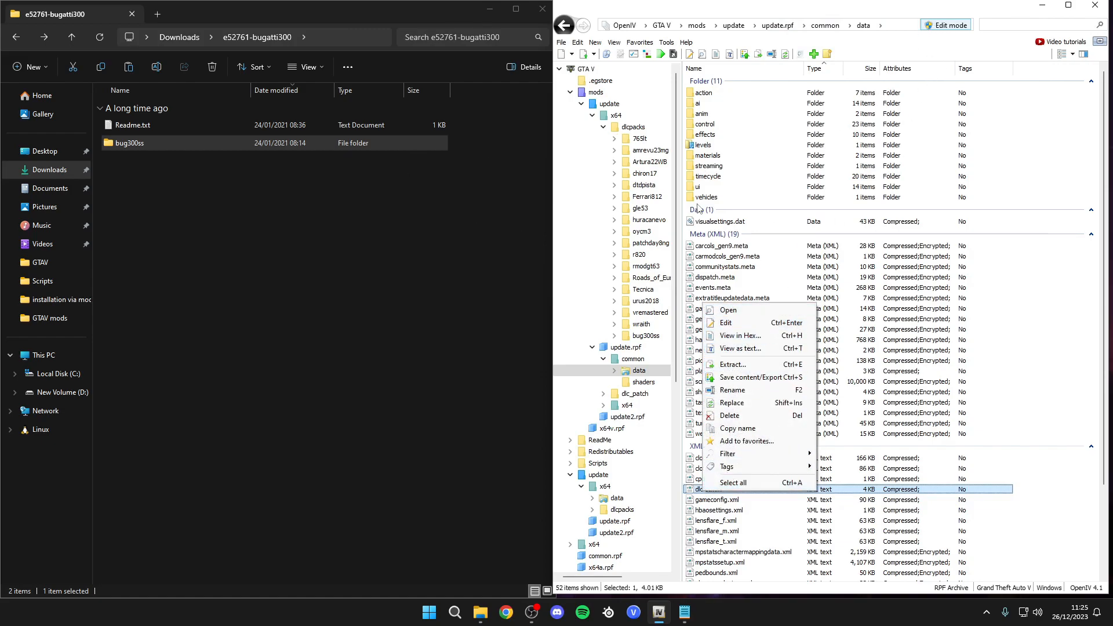
pyautogui.click(744, 327)
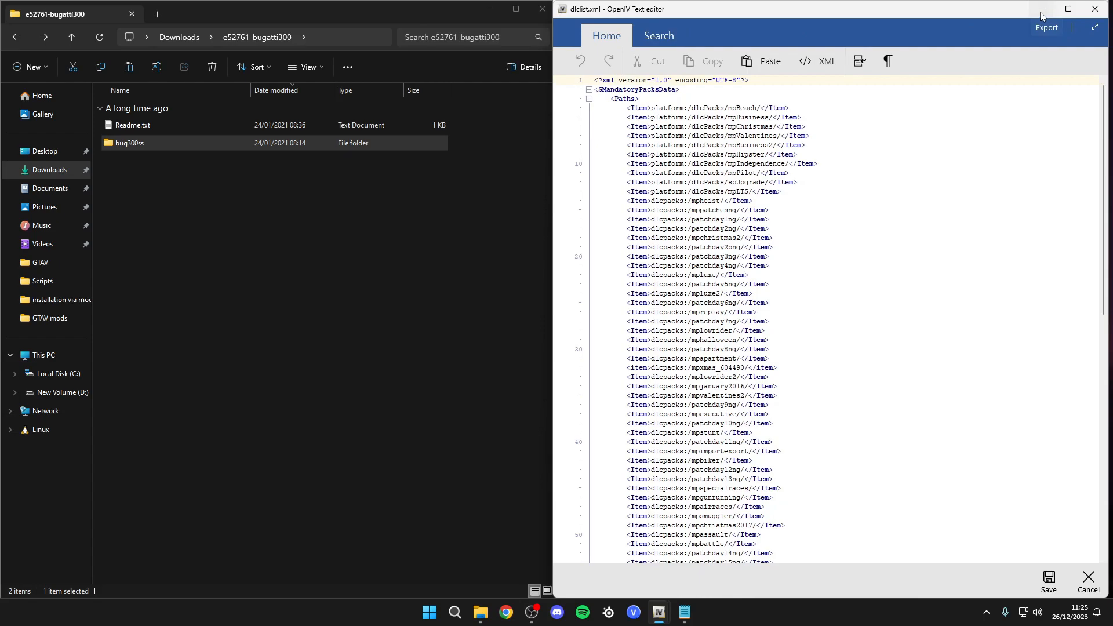
pyautogui.click(1041, 11)
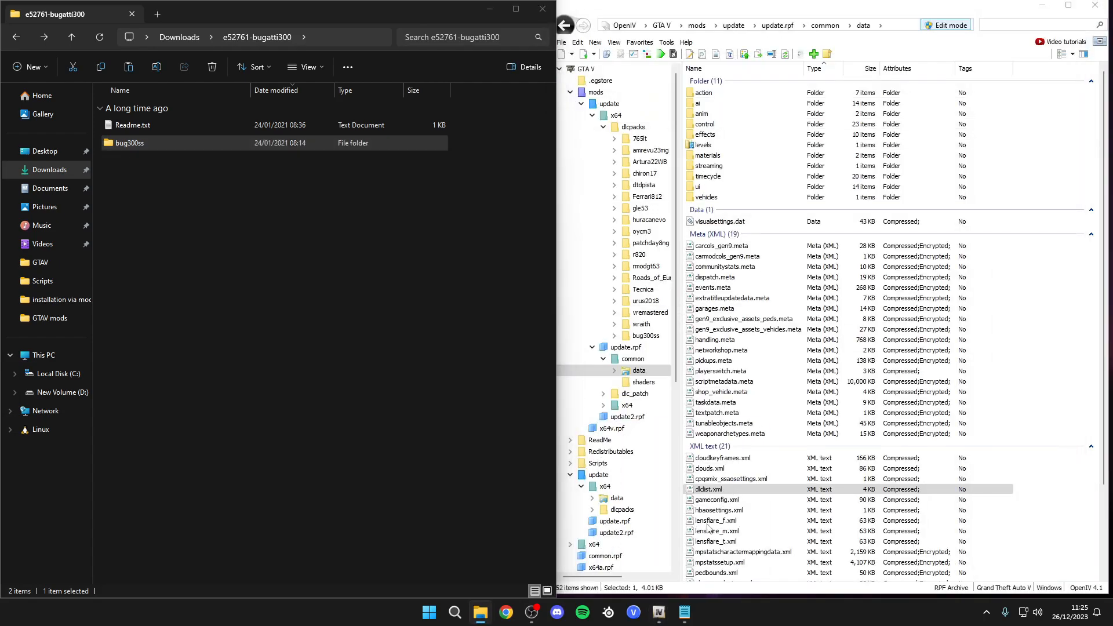
pyautogui.moveTo(661, 605)
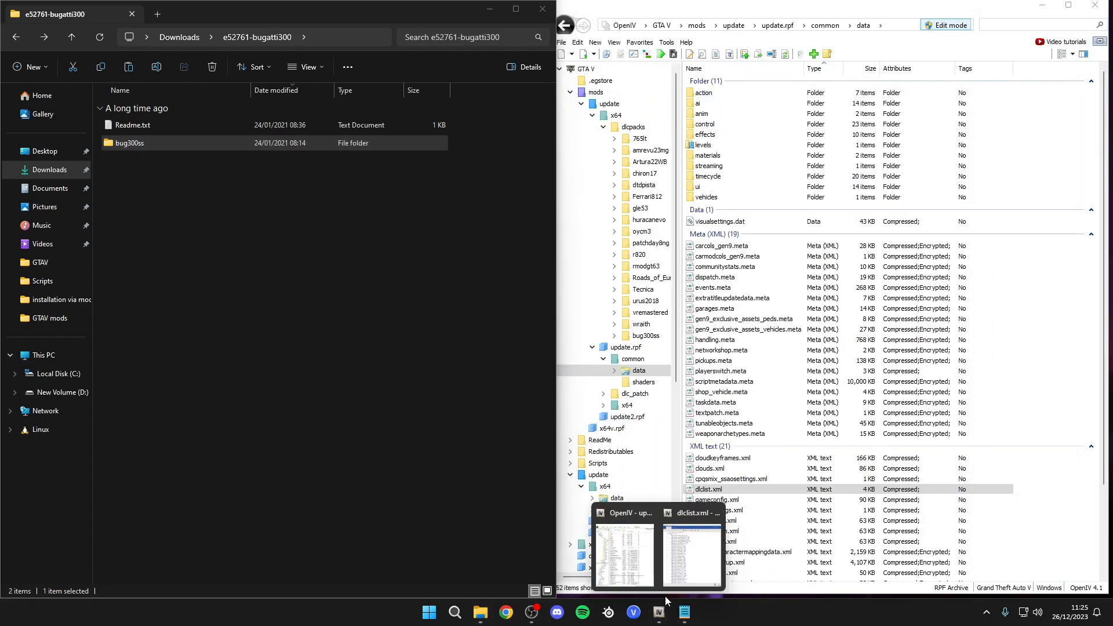
pyautogui.click(692, 551)
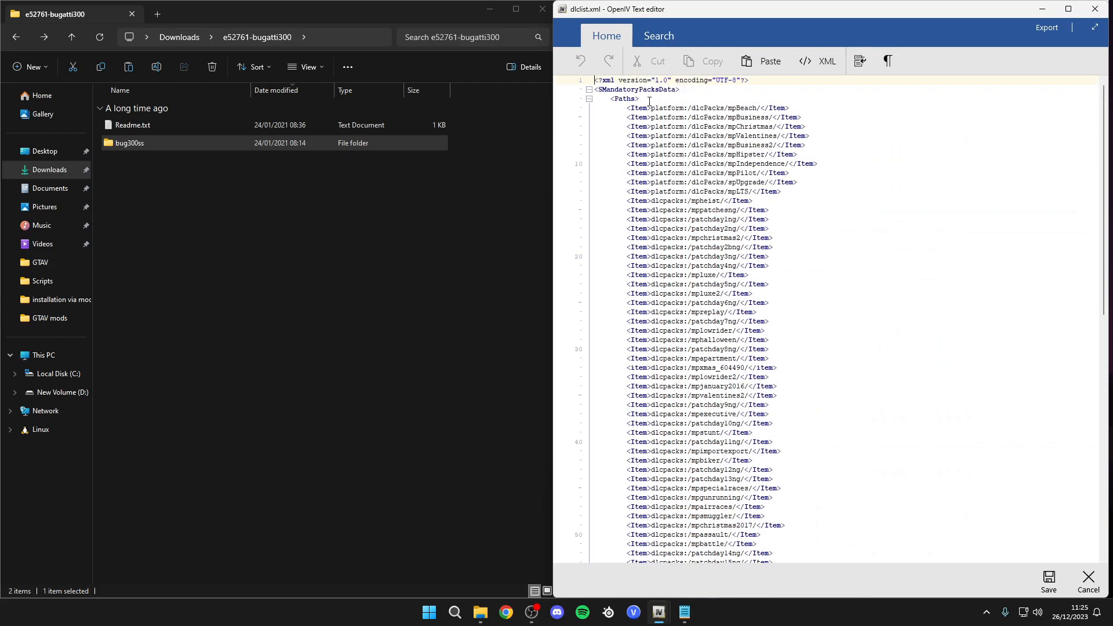
# - Add the line <Item>dlcpacks:\bug300ss\</Item> at the end of the Paths list in dlclist.xml and save it
pyautogui.moveTo(621, 104); pyautogui.dragTo(799, 405)
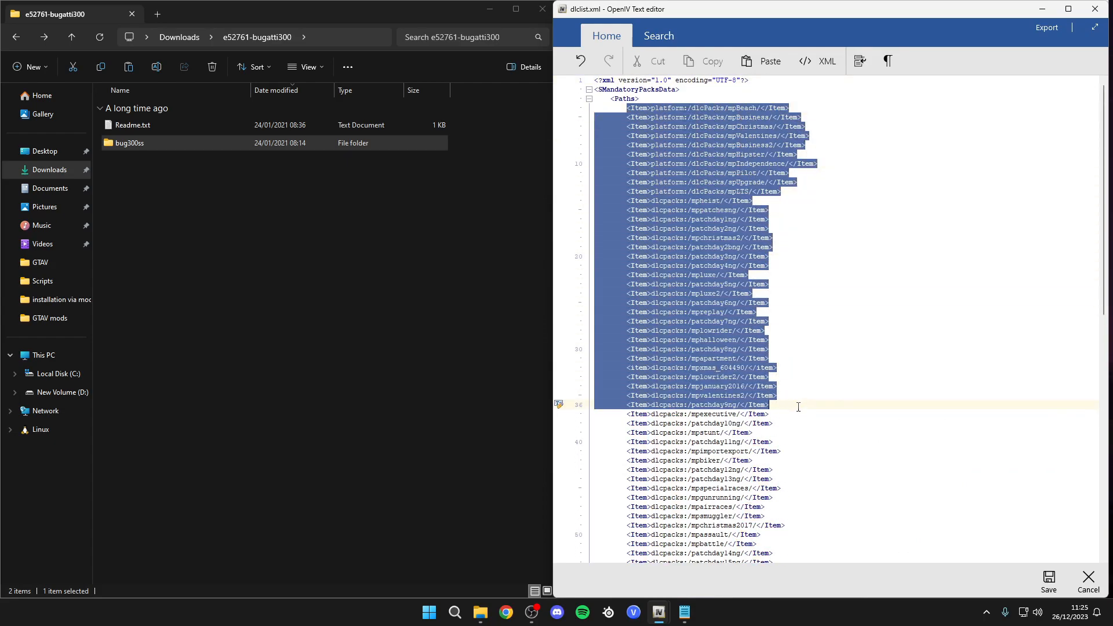
pyautogui.scroll(-6, 806, 377)
pyautogui.scroll(-12, 810, 364)
pyautogui.click(760, 540)
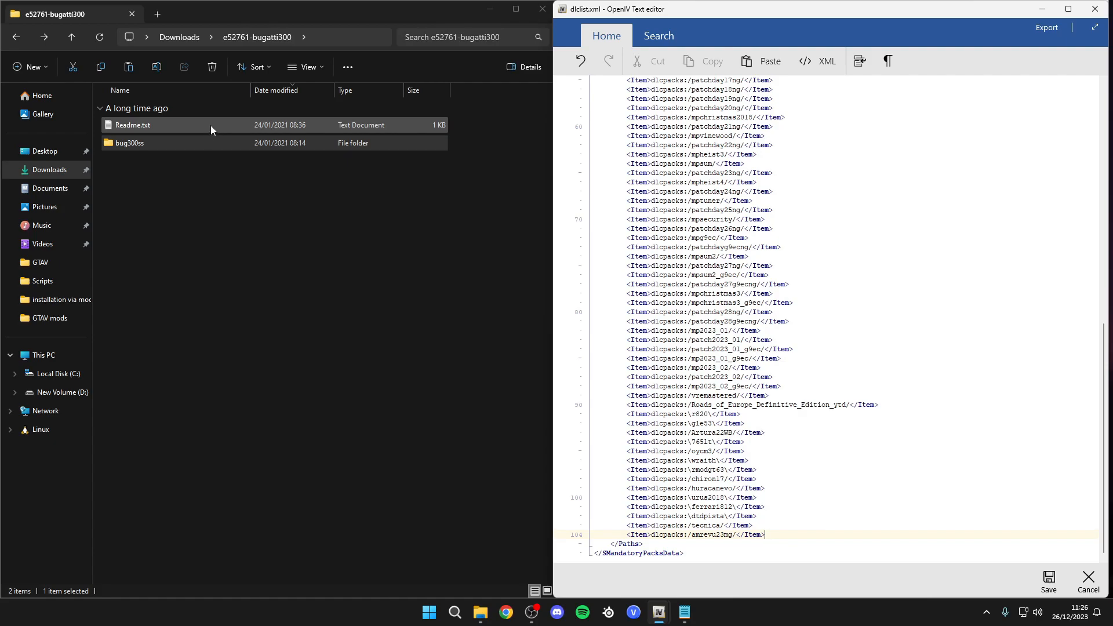
pyautogui.click(684, 612)
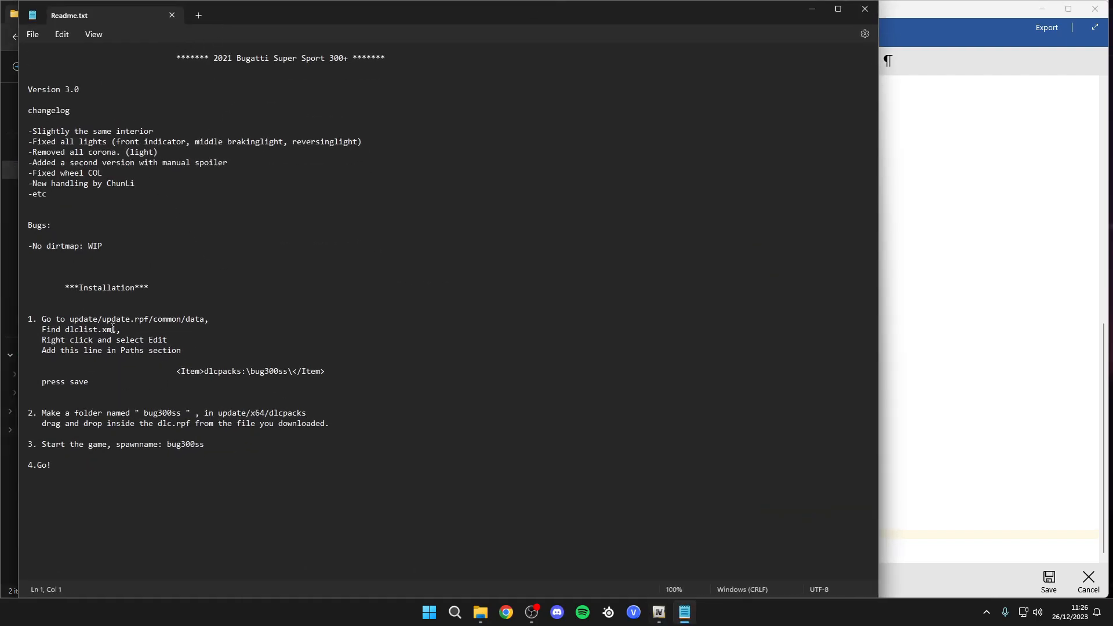
pyautogui.moveTo(326, 373); pyautogui.dragTo(175, 374)
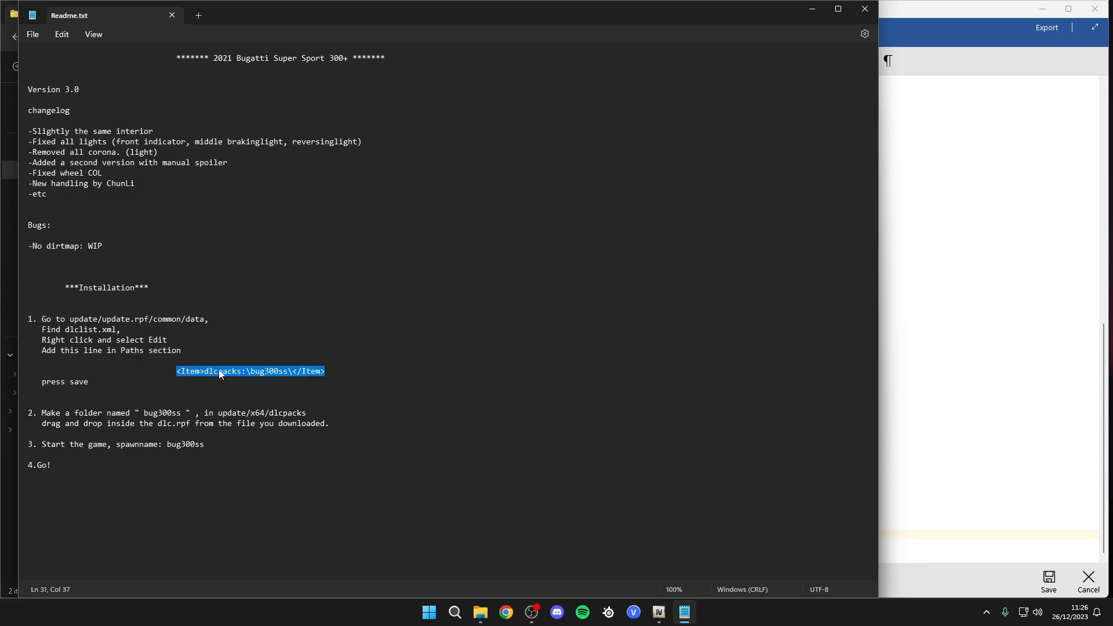
pyautogui.click(813, 8)
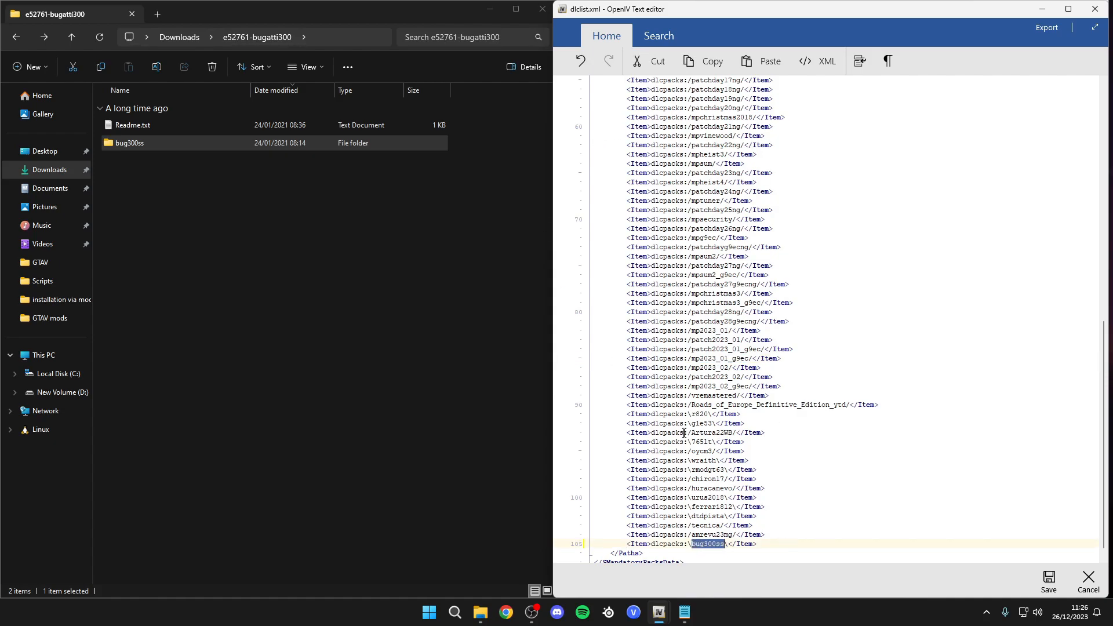
pyautogui.hotkey('ctrl', 's')
# - Return to the mods update\x64\dlcpacks folder in OpenIV and check the bug300ss folder's name
pyautogui.hotkey('alt', 'Left')
pyautogui.hotkey('alt', 'Left')
pyautogui.hotkey('alt', 'Left')
pyautogui.doubleClick(698, 93)
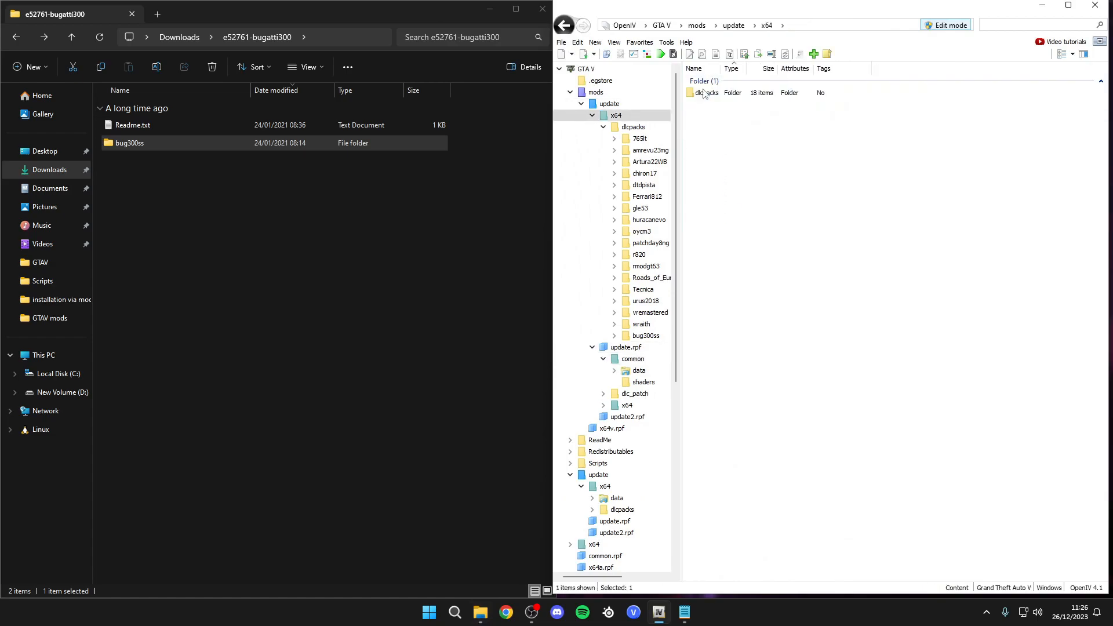
pyautogui.doubleClick(705, 94)
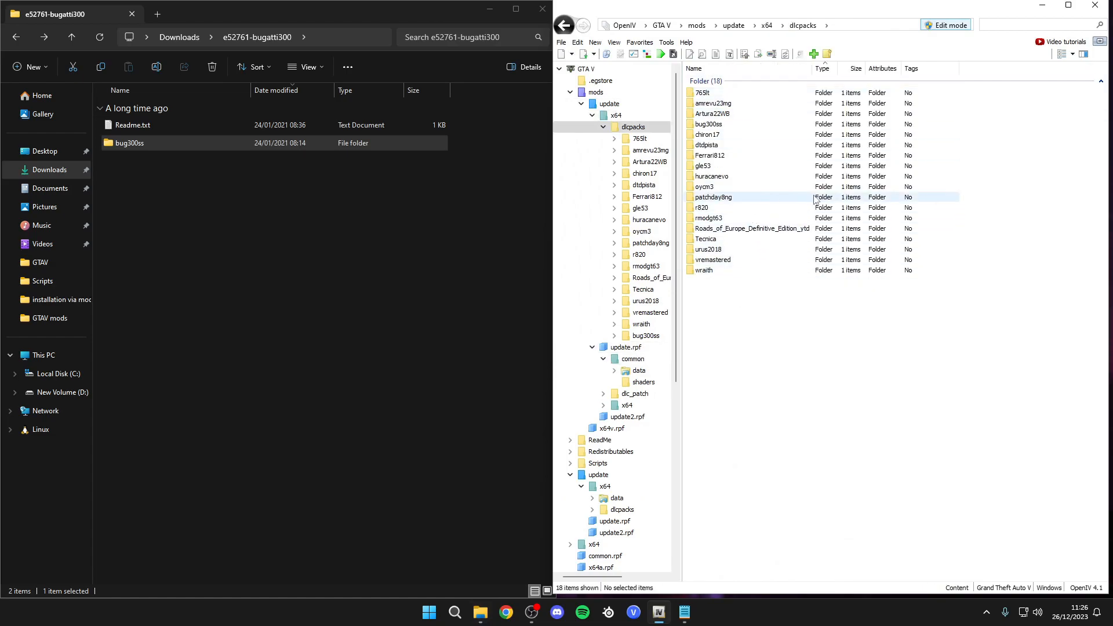
pyautogui.click(712, 124)
pyautogui.rightClick(720, 127)
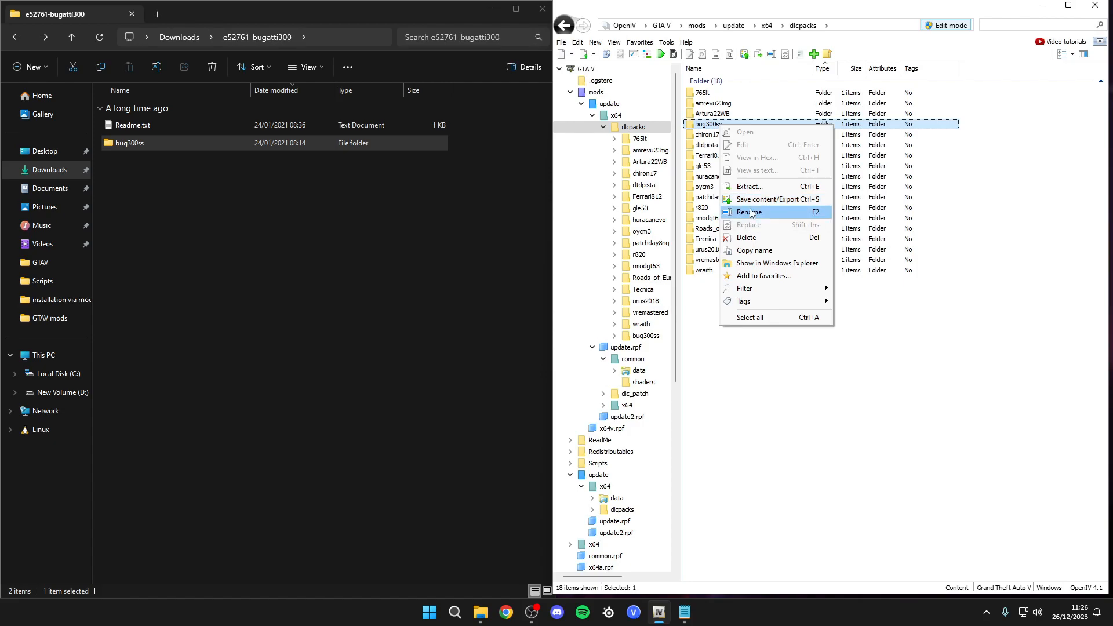
pyautogui.click(754, 209)
pyautogui.press('Escape')
pyautogui.press('BackSpace')
pyautogui.press('BackSpace')
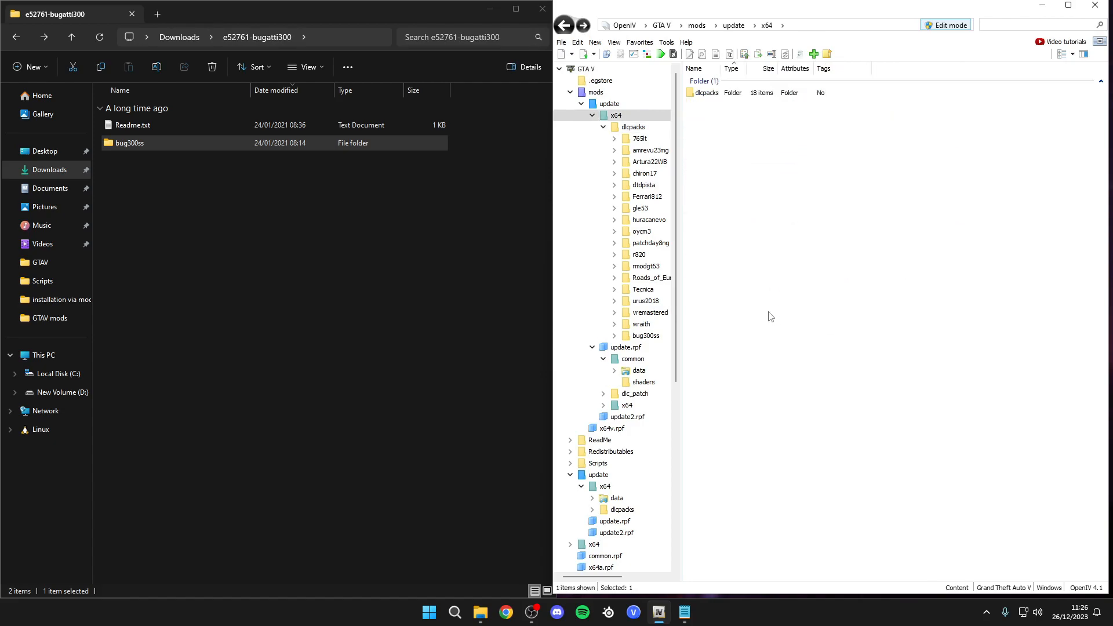
# - Reopen dlclist.xml in the mods update.rpf common\data folder to check the bug300ss entry, then save it
pyautogui.doubleClick(717, 116)
pyautogui.doubleClick(706, 93)
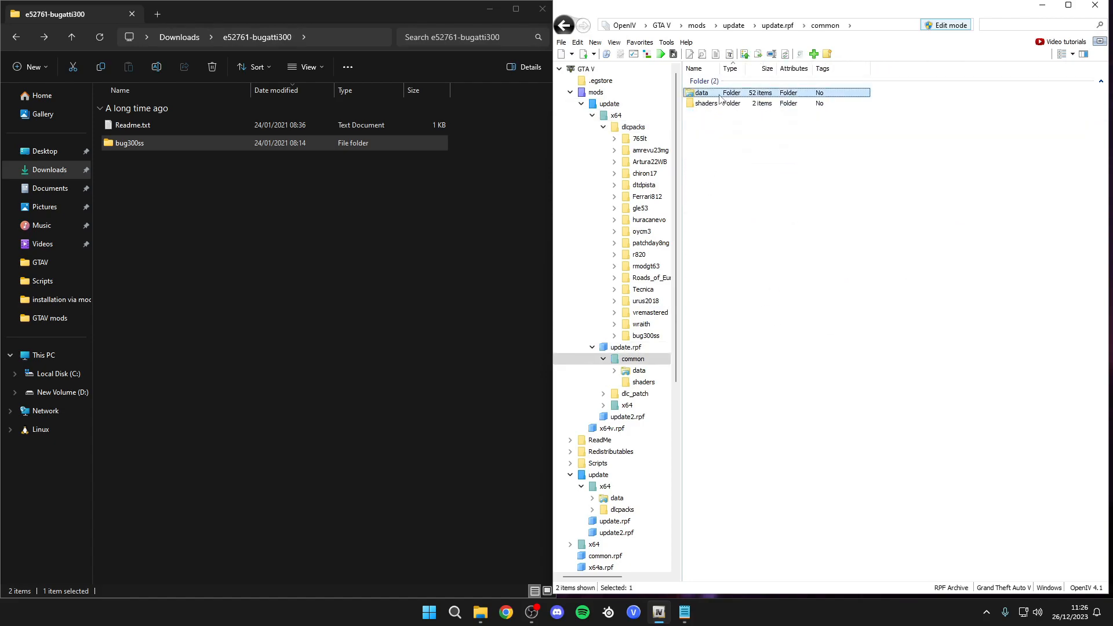
pyautogui.doubleClick(704, 93)
pyautogui.rightClick(732, 490)
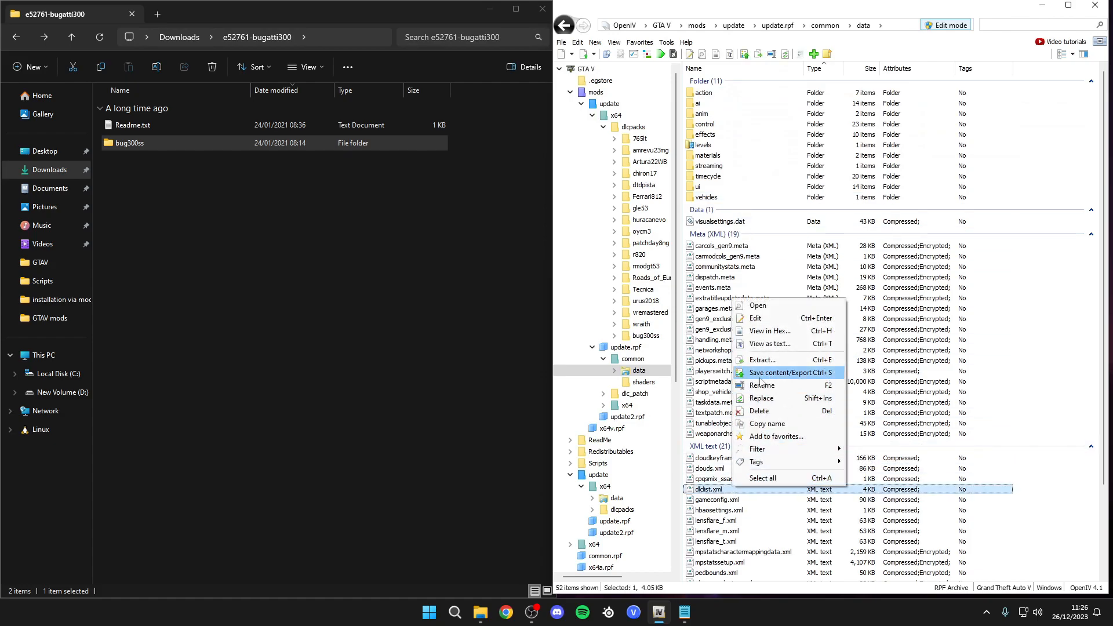
pyautogui.click(757, 318)
pyautogui.scroll(-15, 726, 540)
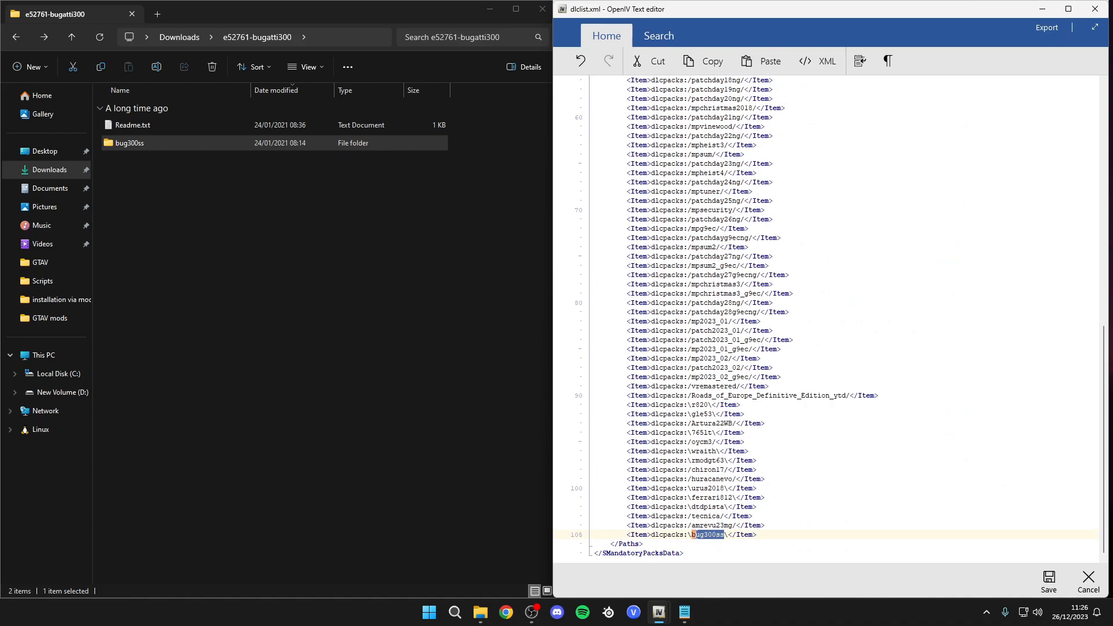
pyautogui.click(1042, 585)
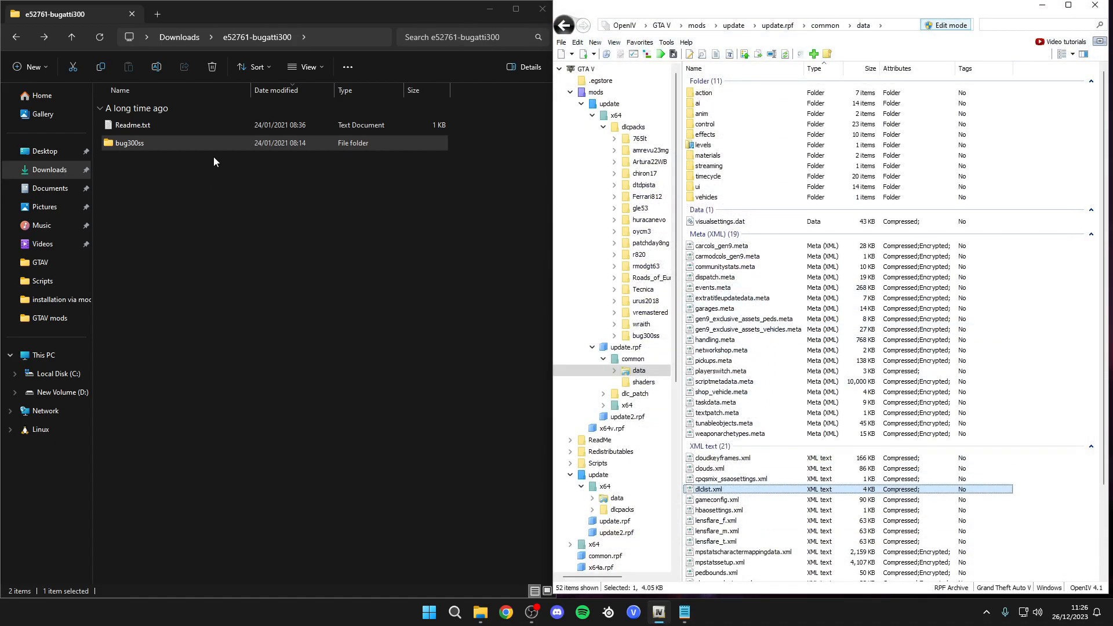
# - Check the spawn name in the mod's Readme.txt and close it
pyautogui.click(685, 612)
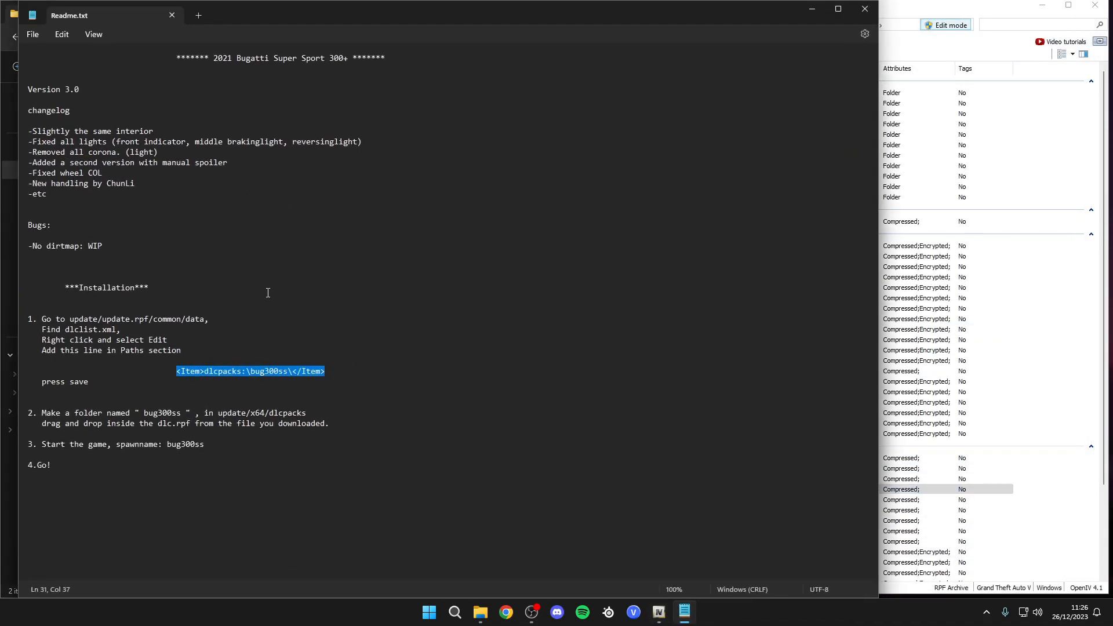
pyautogui.click(285, 390)
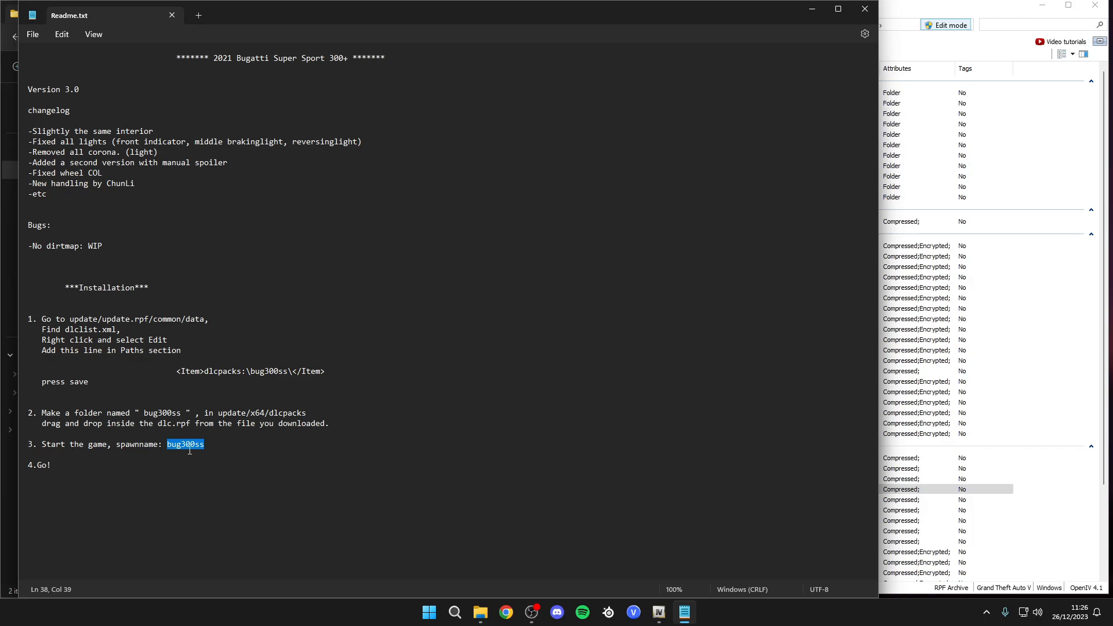
pyautogui.click(864, 8)
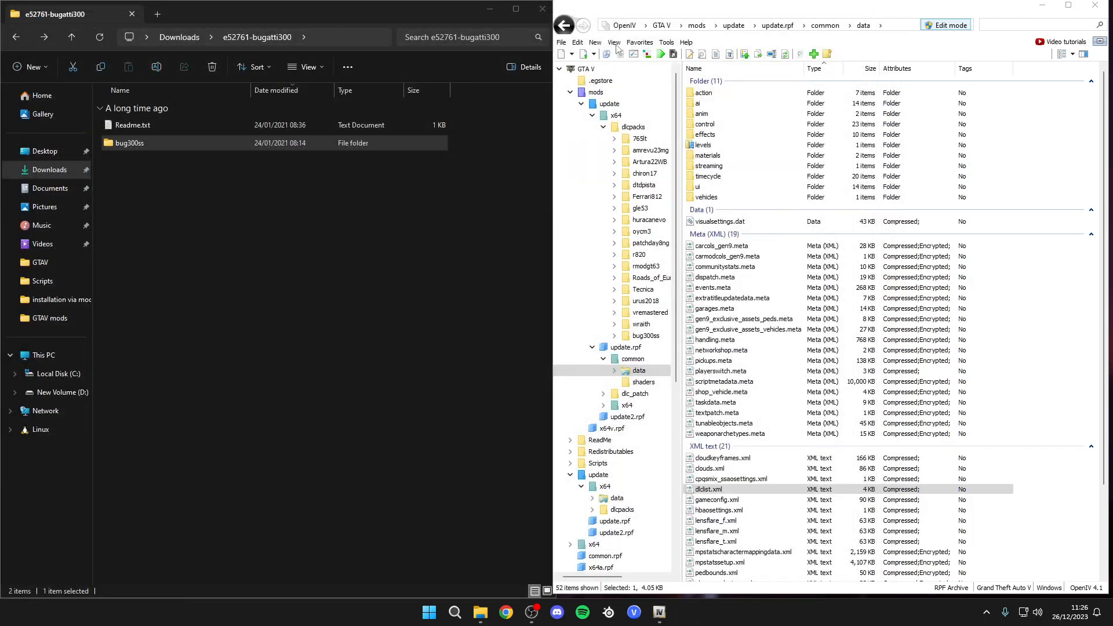
# - Launch GTA V from OpenIV and move the character along the street
pyautogui.click(662, 55)
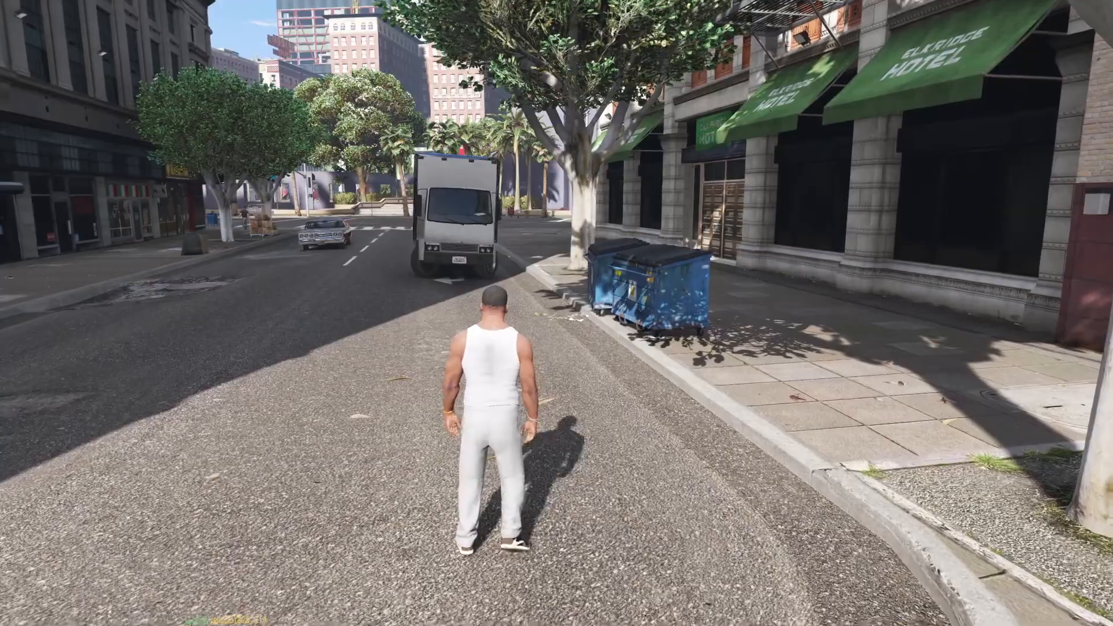
pyautogui.press('w')
pyautogui.press('d')
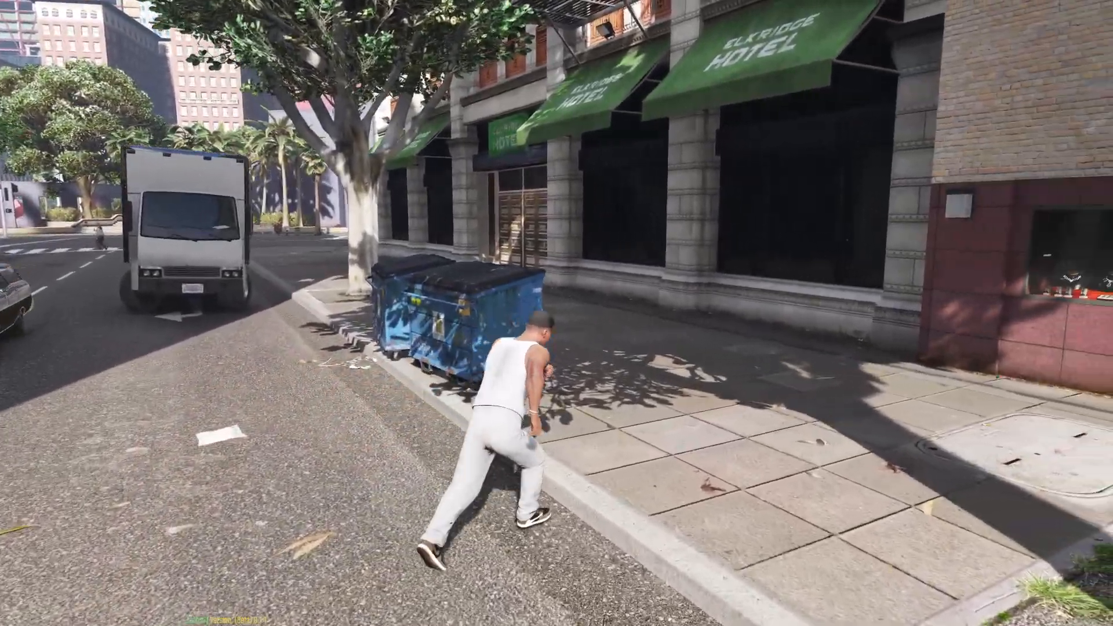
pyautogui.press('w')
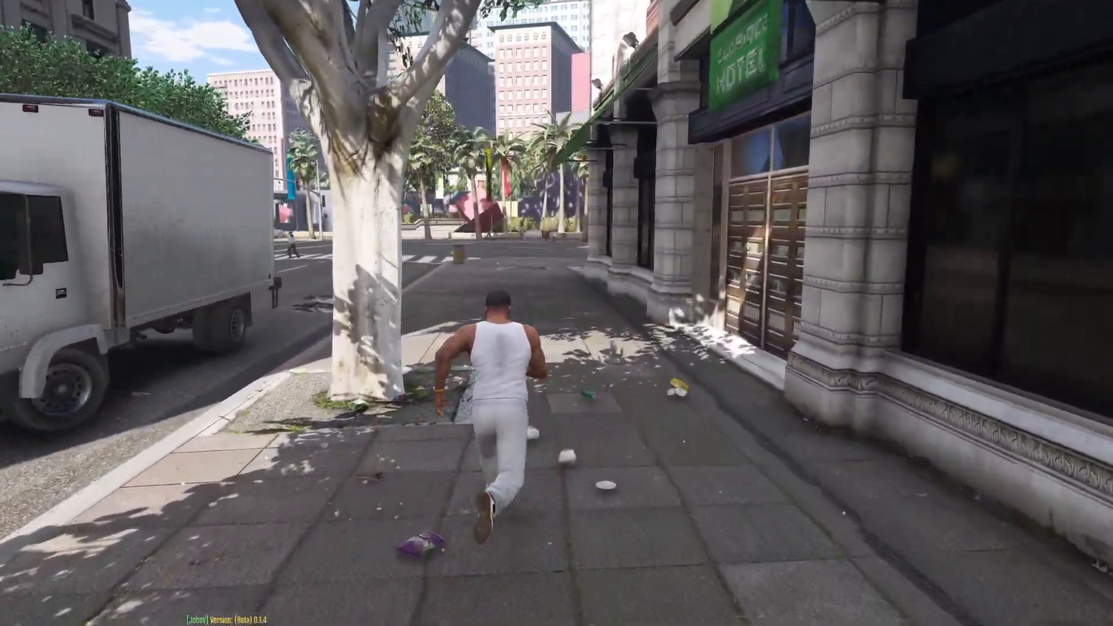
# - Open the trainer's Vehicle Spawning menu and its Spawn Vehicle By Model Name entry
pyautogui.press('F3')
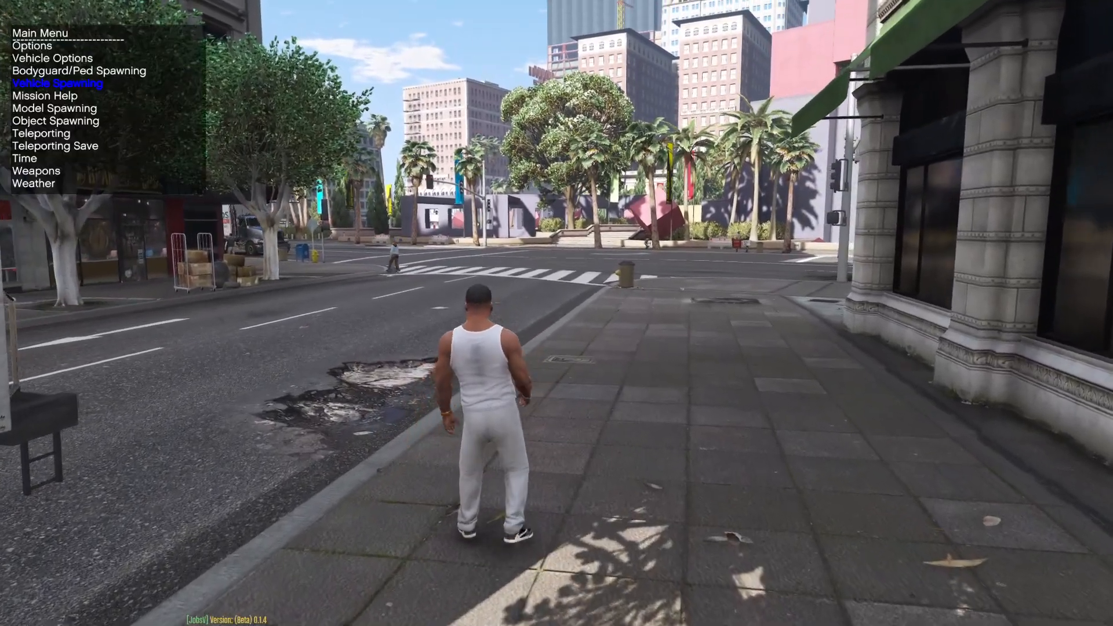
pyautogui.press('w')
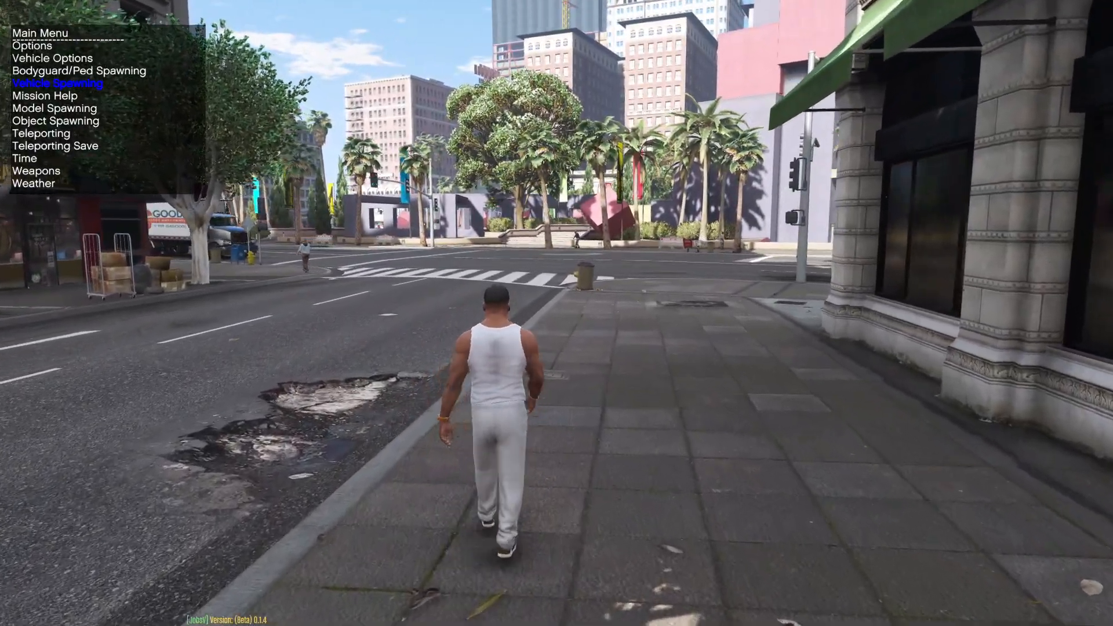
pyautogui.press('w')
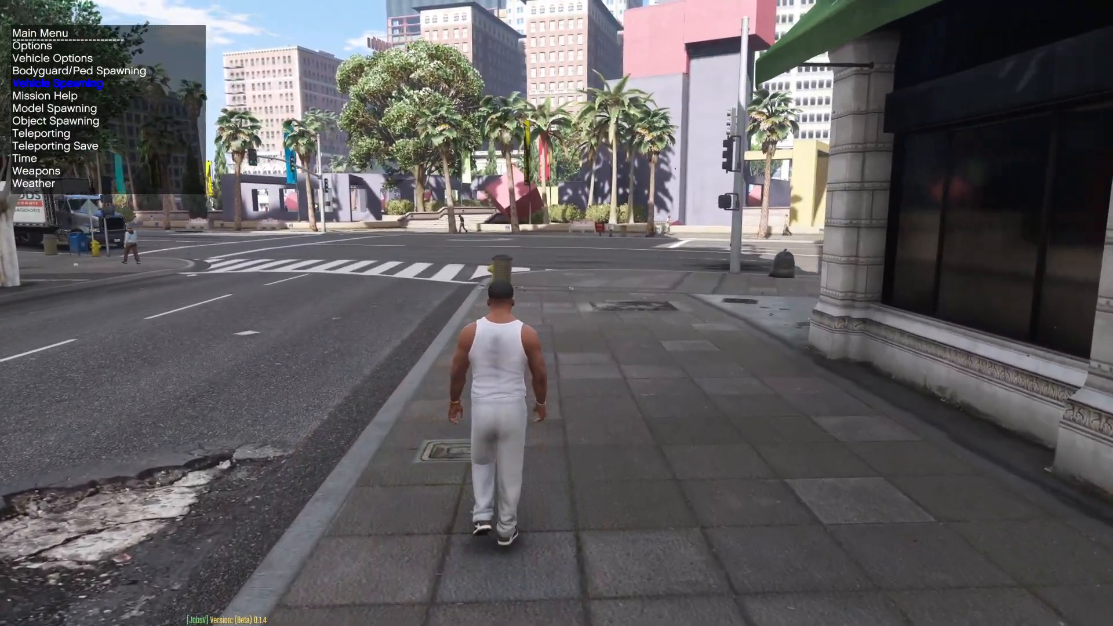
pyautogui.press('w')
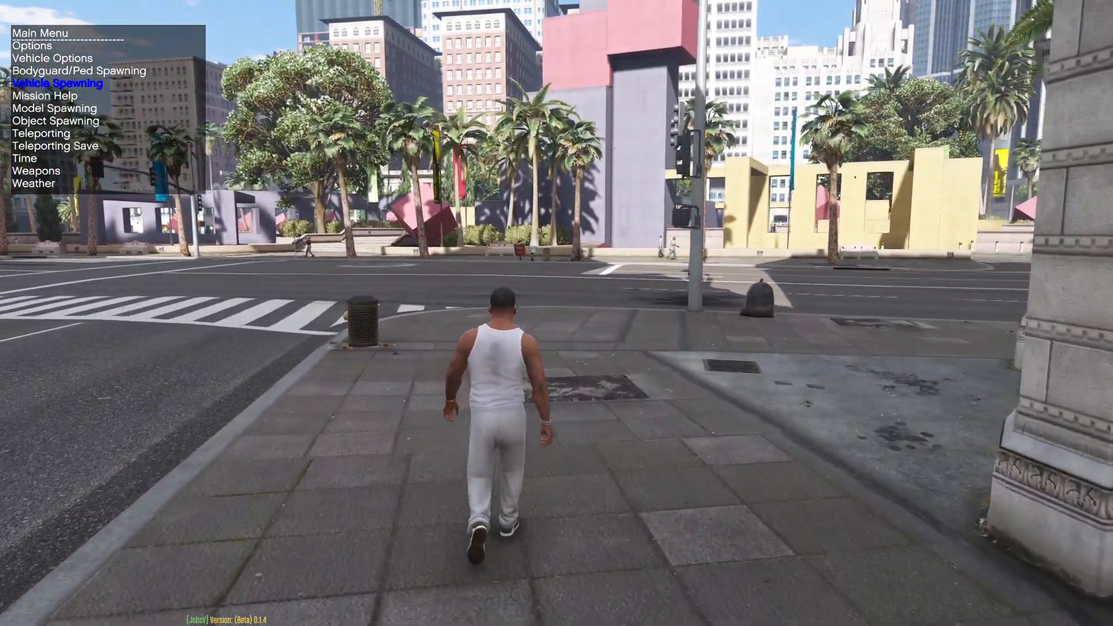
pyautogui.press('w')
pyautogui.press('Up')
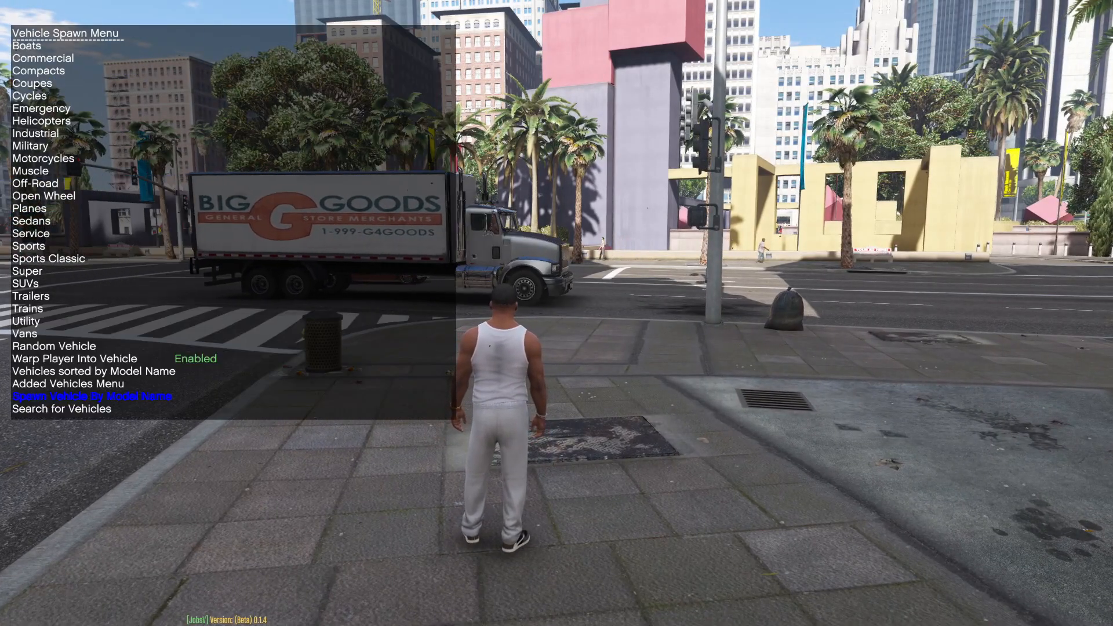
pyautogui.press('Return')
pyautogui.press('F4')
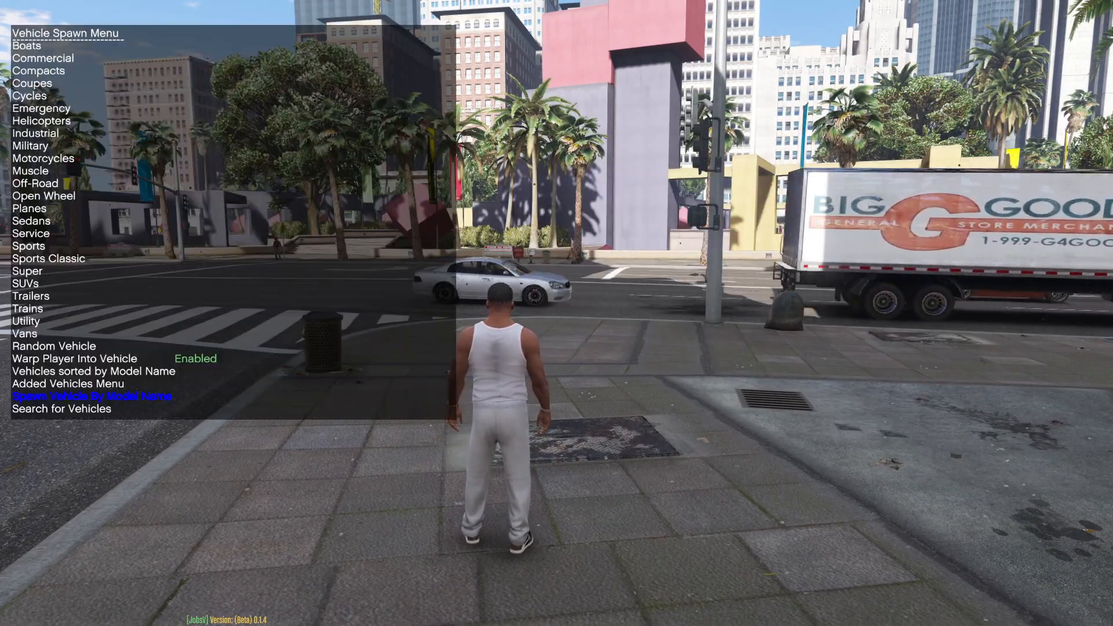
pyautogui.press('Return')
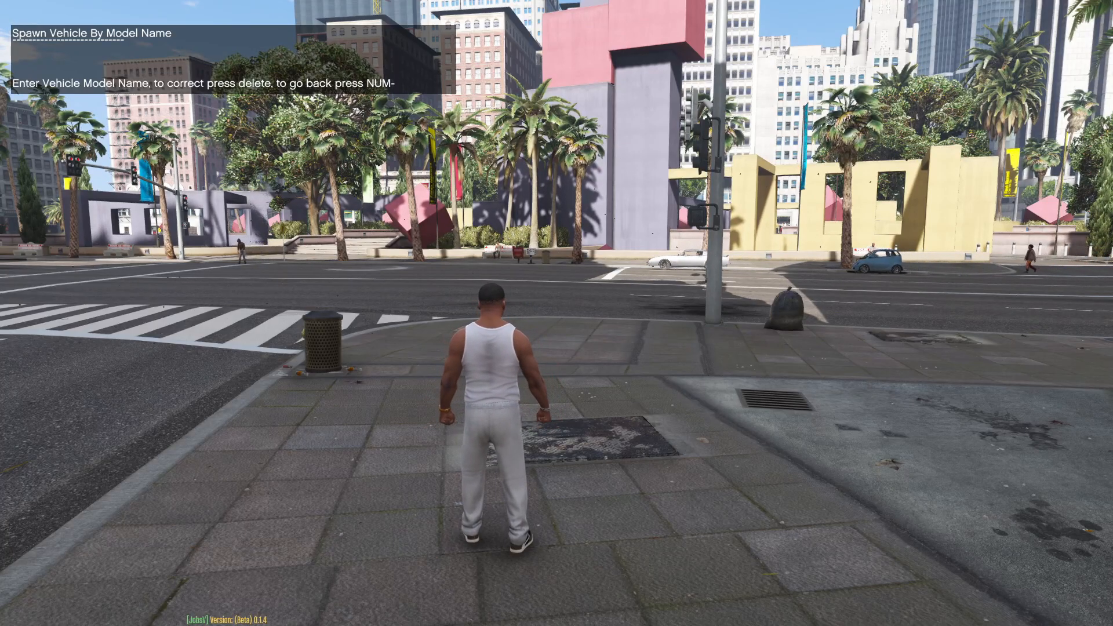
# - Spawn the car by model name BUG300SS and close the trainer menu
pyautogui.write('BUG300')
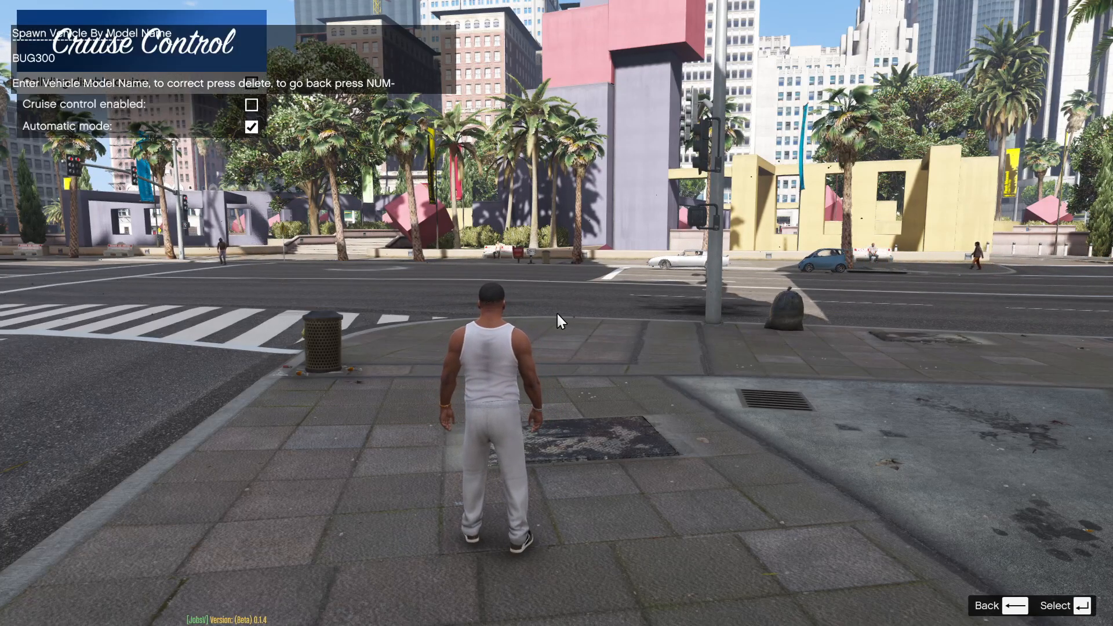
pyautogui.write('SS')
pyautogui.press('Return')
pyautogui.press('Escape')
pyautogui.press('Escape')
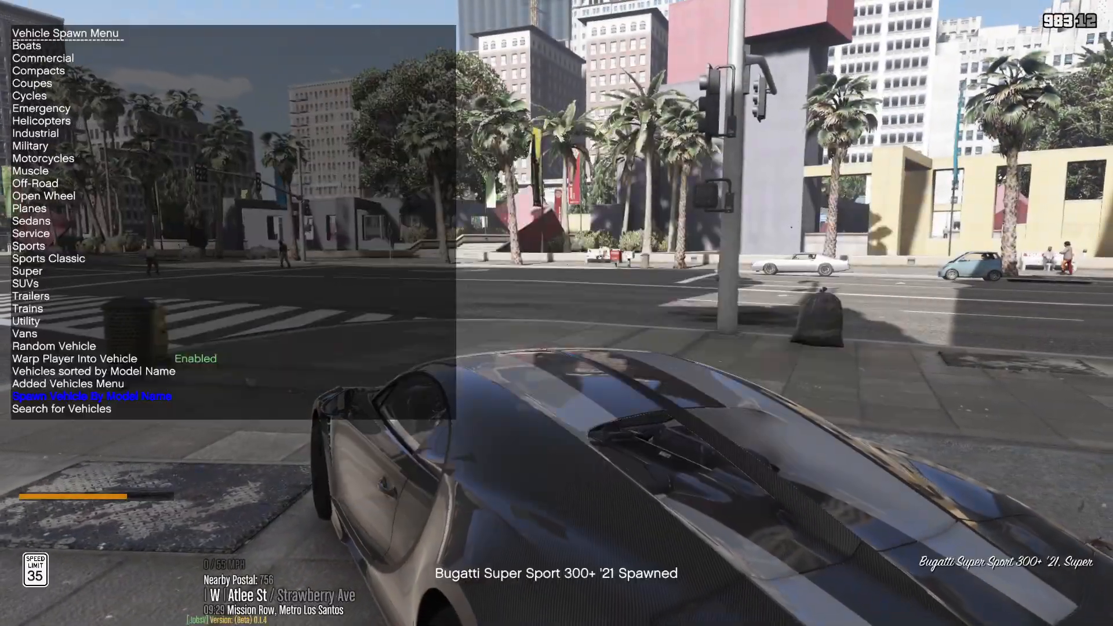
# - Drive the spawned Bugatti Super Sport 300+ along the street to test it
pyautogui.press('F3')
pyautogui.press('q')
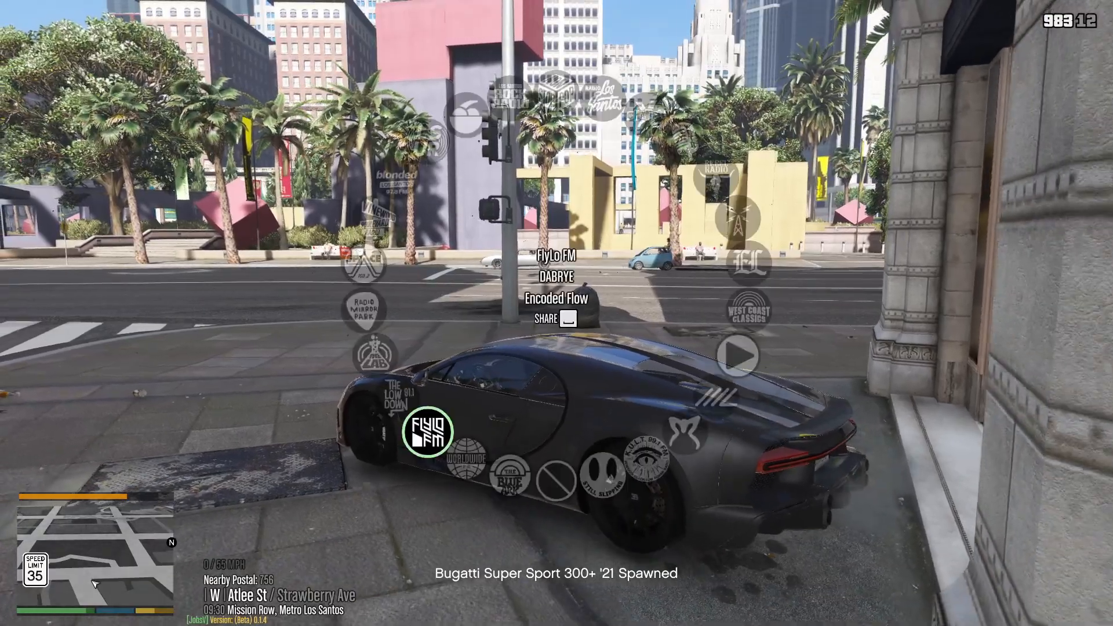
pyautogui.press('w')
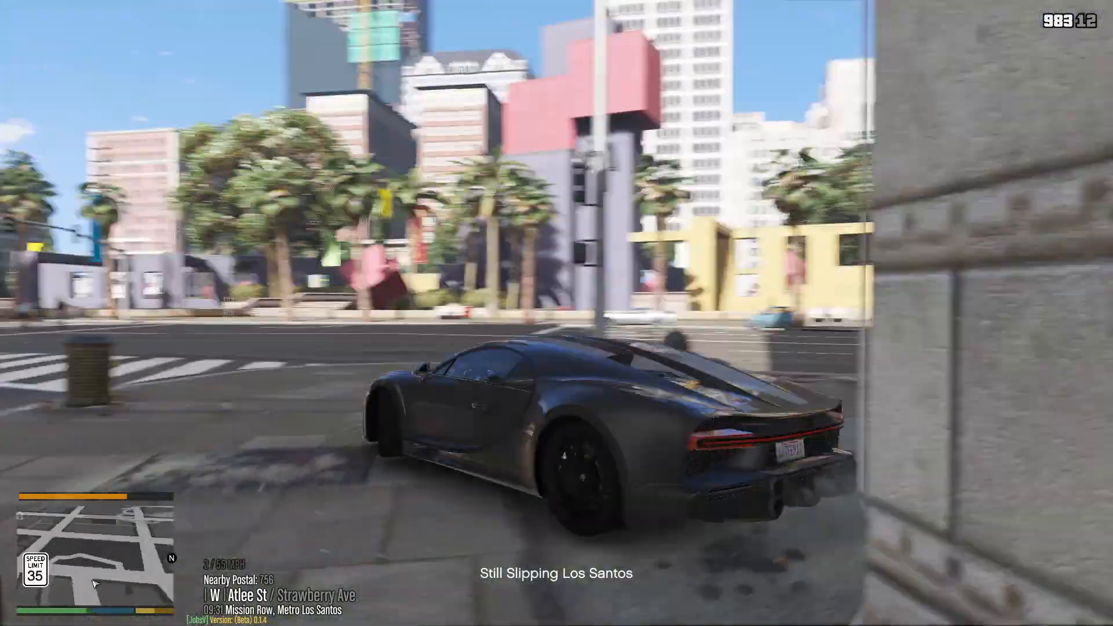
pyautogui.press('v')
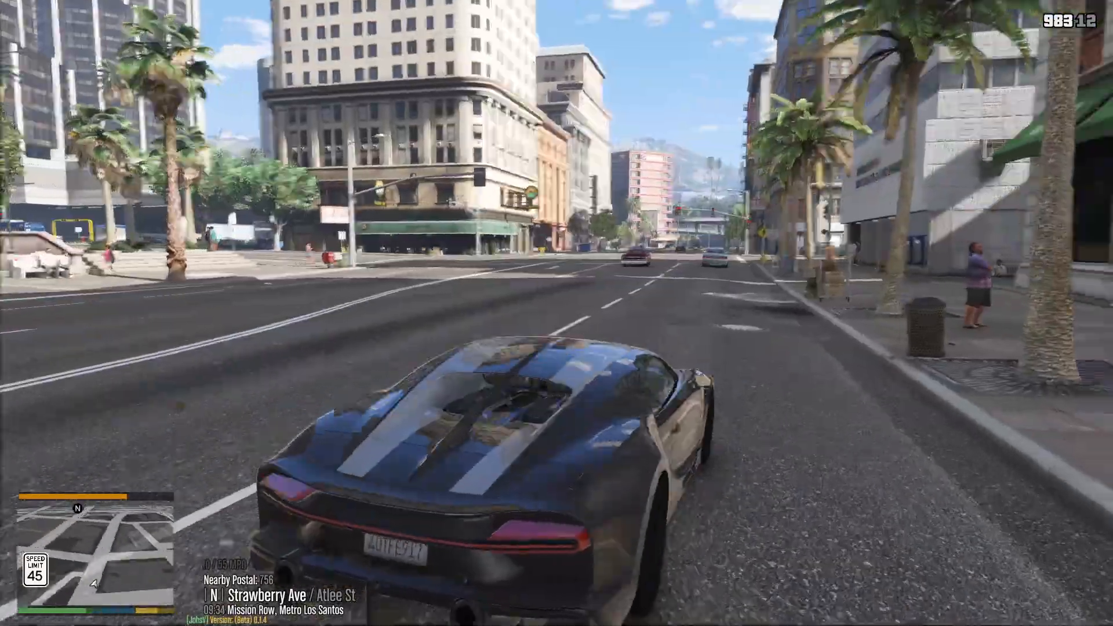
pyautogui.press('w')
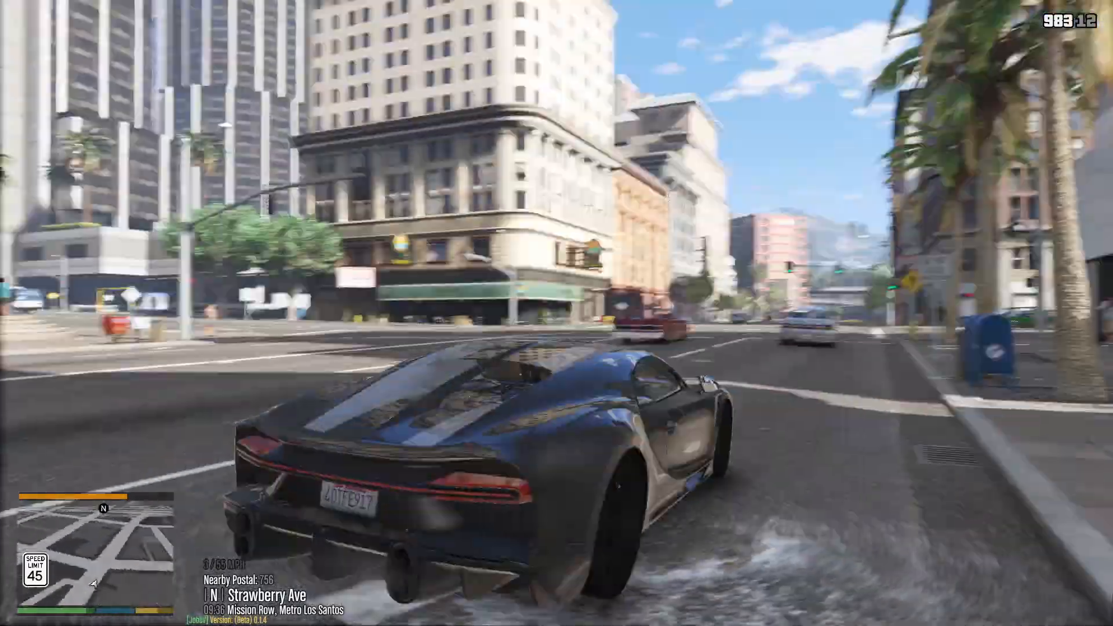
pyautogui.press('w')
pyautogui.press('w')
pyautogui.press('w')
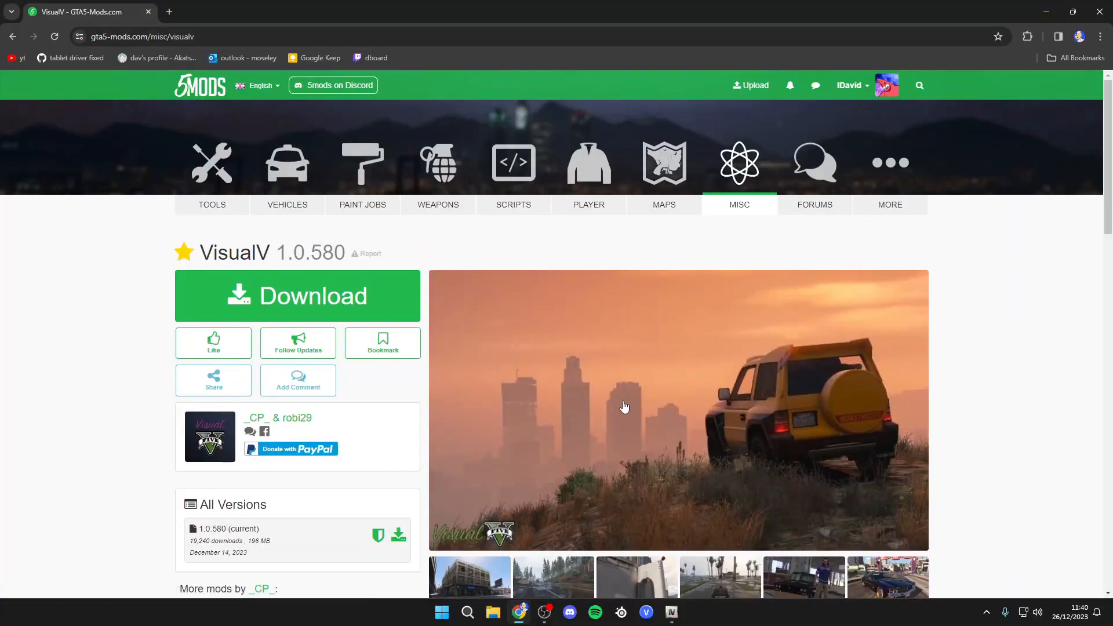
# - Look over the VisualV 1.0.580 mod page on 5mods
pyautogui.scroll(-5, 556, 411)
pyautogui.scroll(5, 582, 427)
pyautogui.moveTo(220, 248); pyautogui.dragTo(270, 252)
pyautogui.click(277, 225)
# - Browse the downloaded mod folders in D:\GTAV mods, including Roads Of Europe and GTAV Remastered, then close File Explorer
pyautogui.click(493, 613)
pyautogui.click(258, 417)
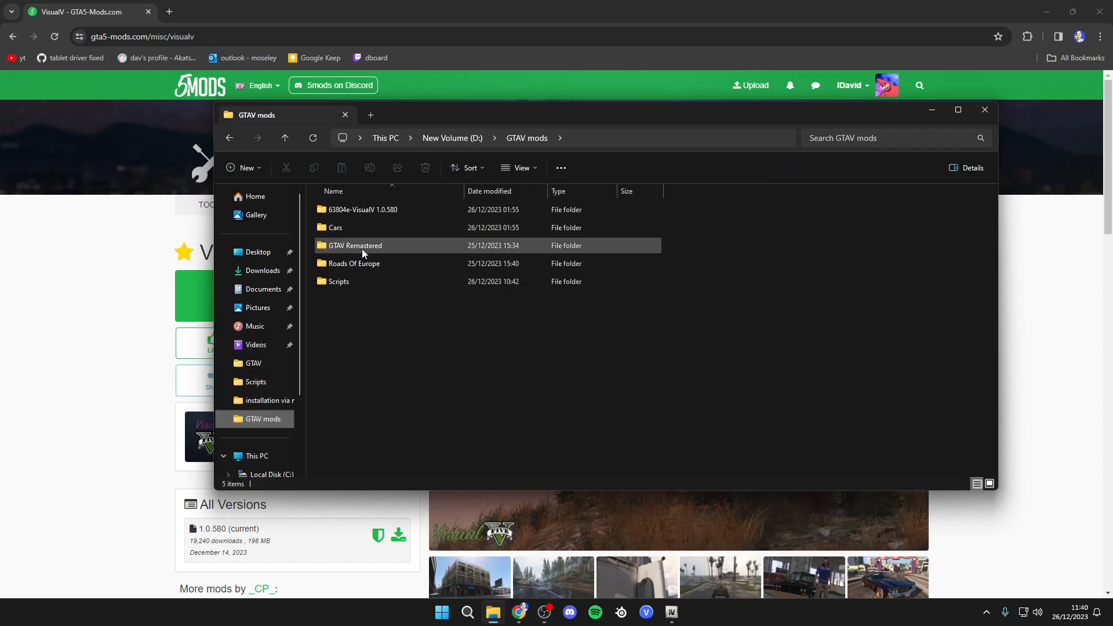
pyautogui.click(371, 212)
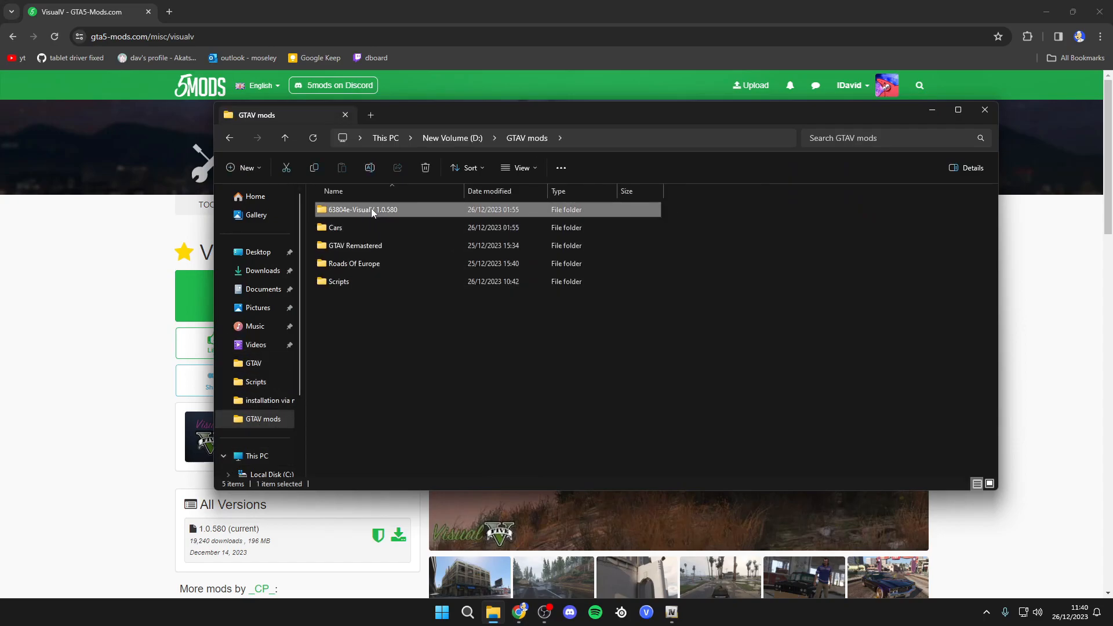
pyautogui.moveTo(417, 115); pyautogui.dragTo(508, 143)
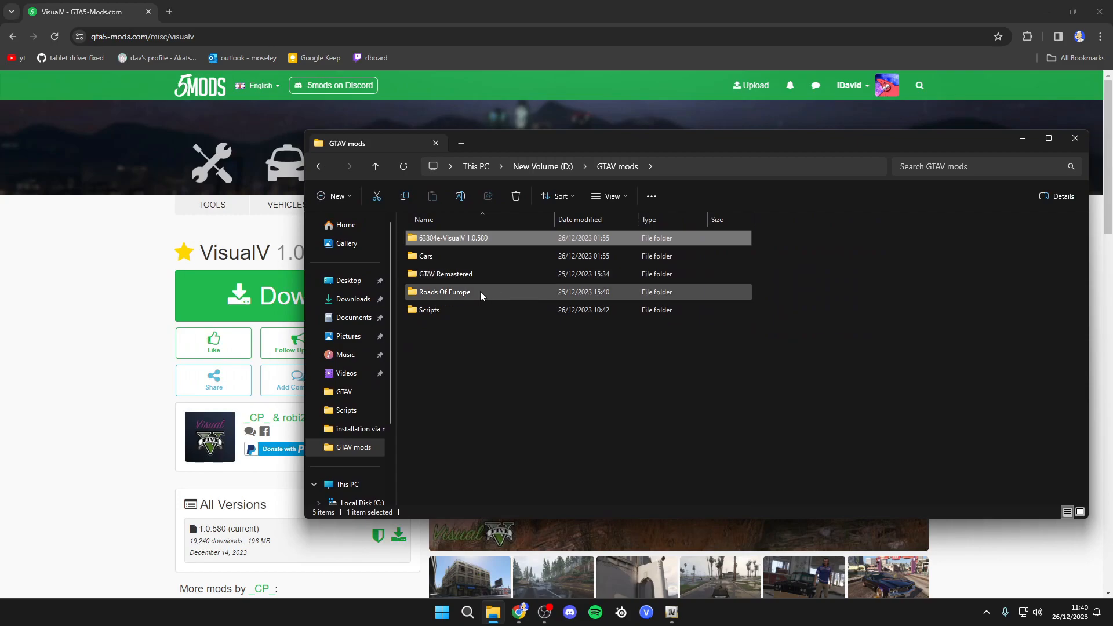
pyautogui.click(450, 277)
pyautogui.doubleClick(458, 292)
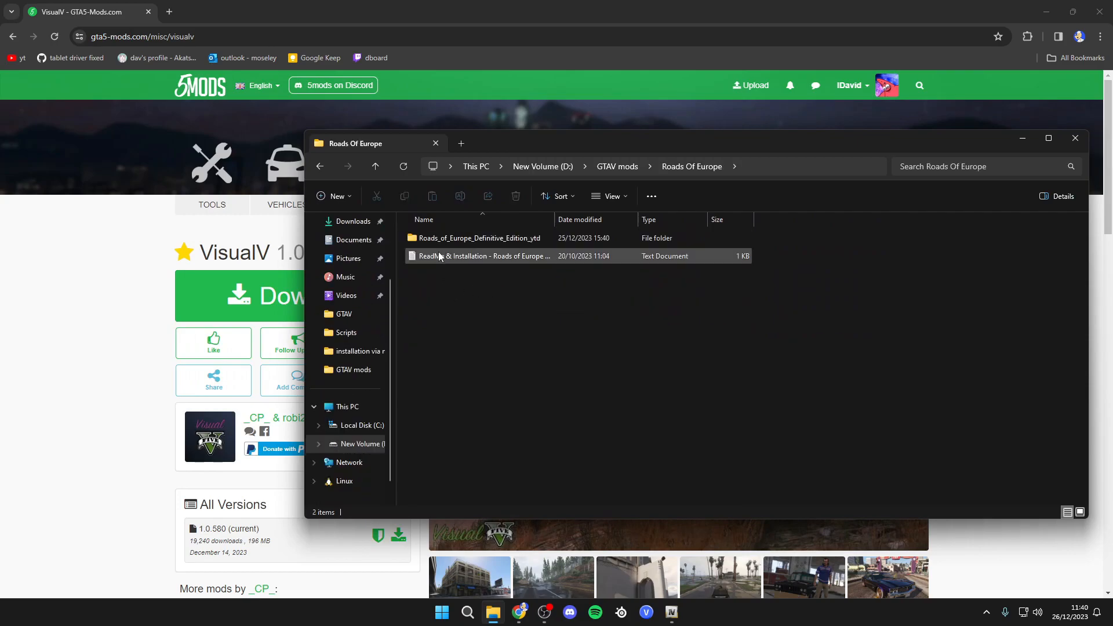
pyautogui.hotkey('alt', 'Left')
pyautogui.doubleClick(472, 277)
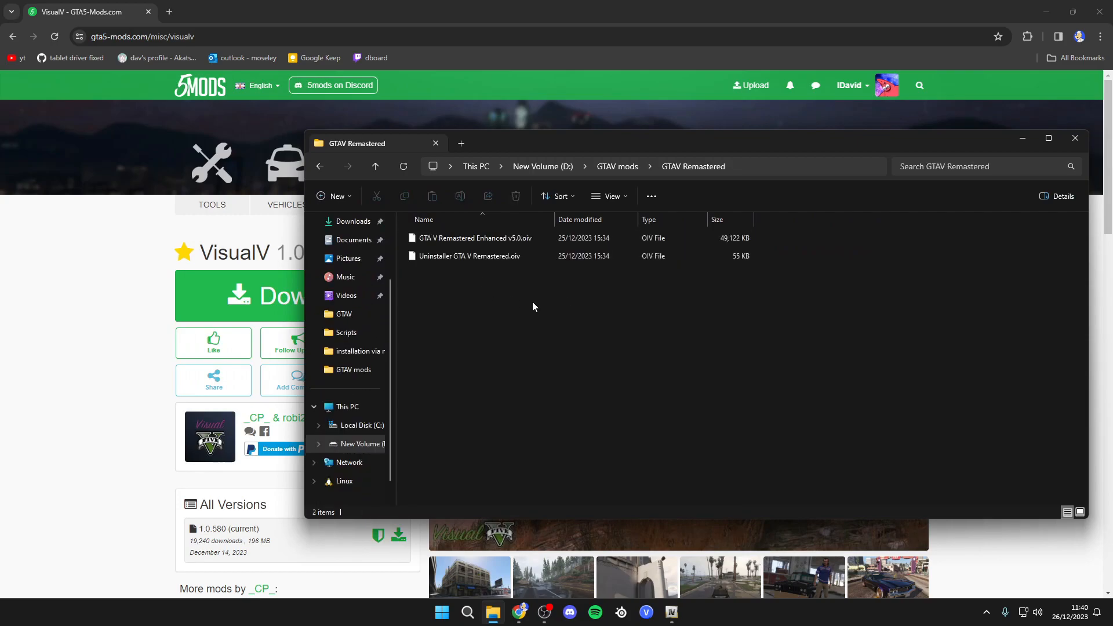
pyautogui.click(517, 257)
pyautogui.hotkey('alt', 'Left')
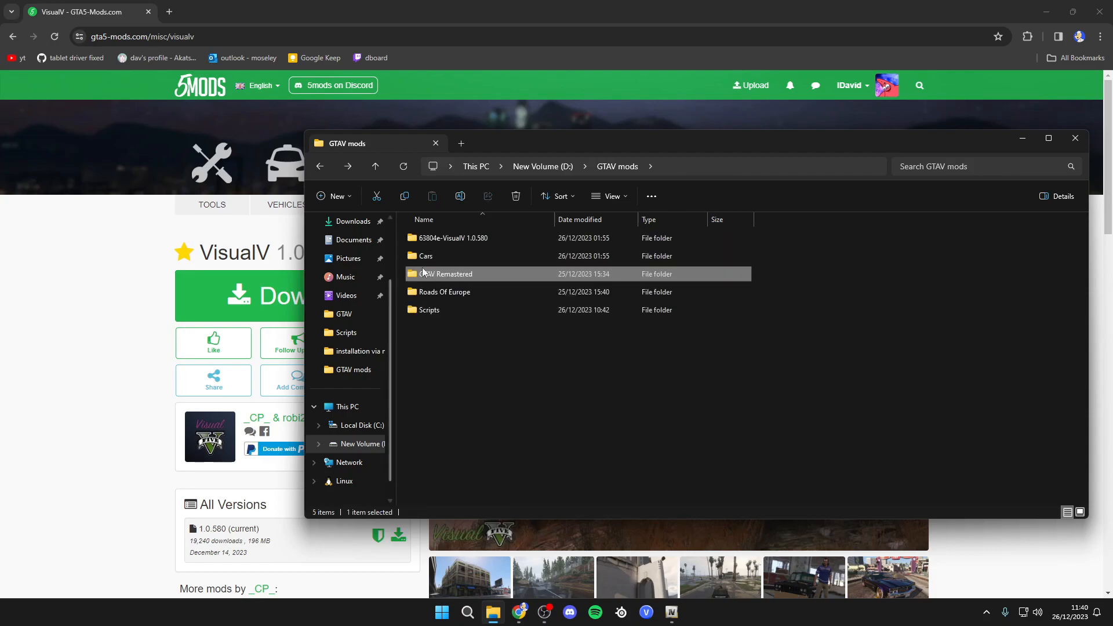
pyautogui.click(1022, 138)
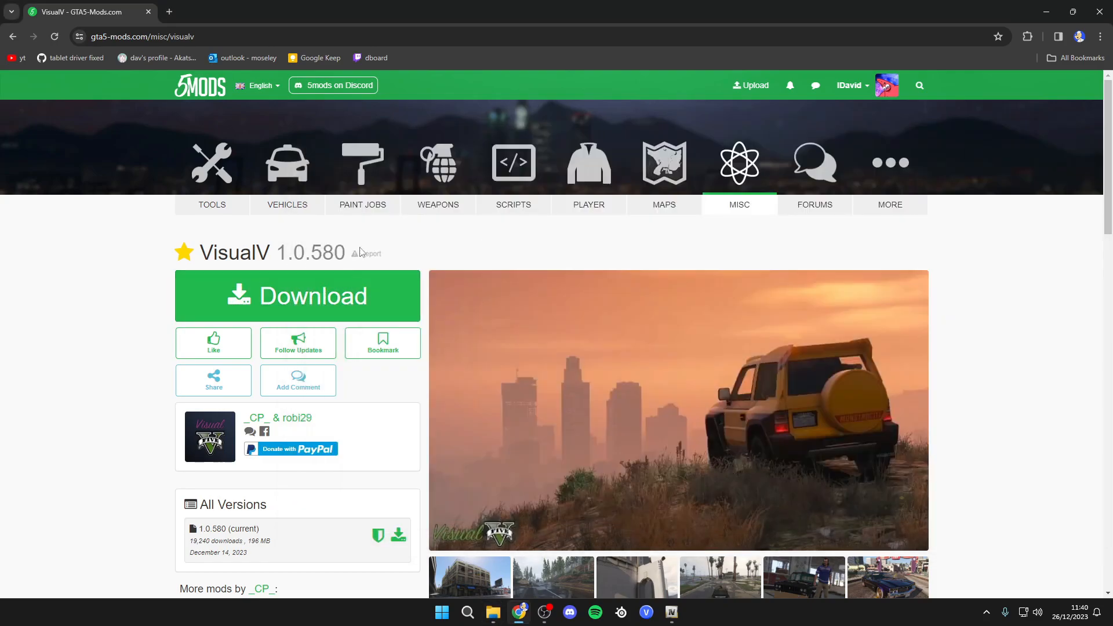
# - Switch to OpenIV and go back to the GTA V root folder
pyautogui.click(670, 612)
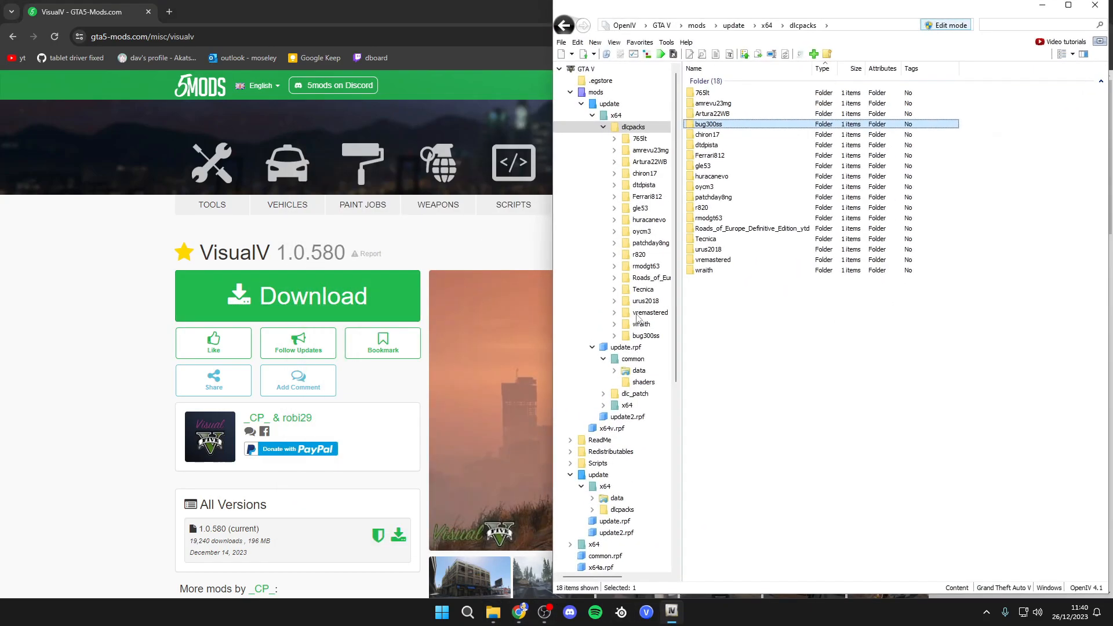
pyautogui.click(627, 26)
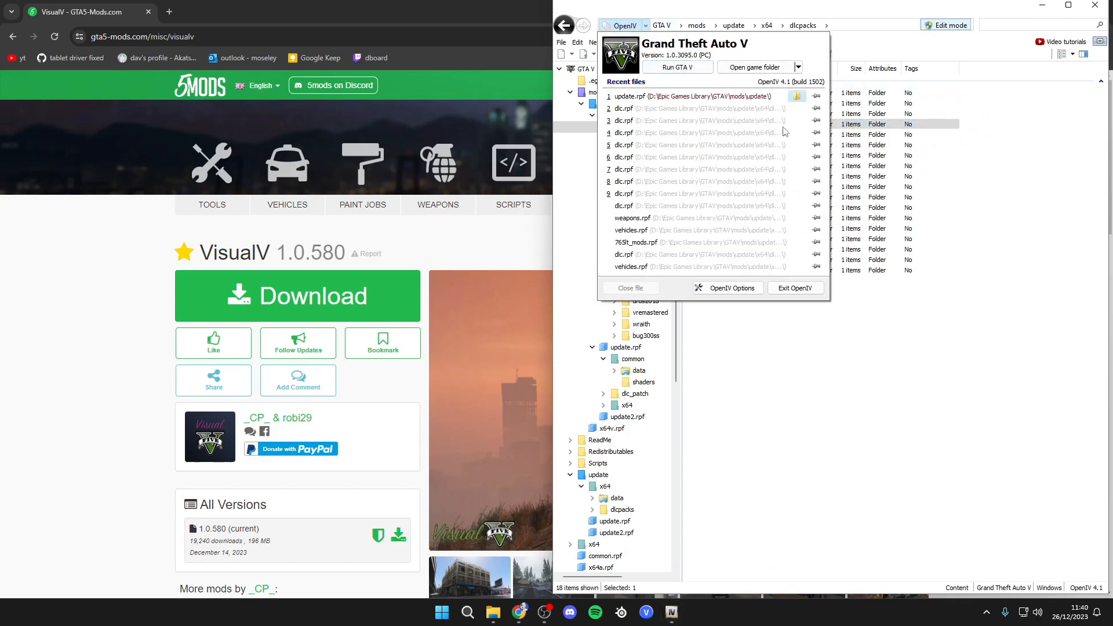
pyautogui.click(743, 351)
pyautogui.click(586, 69)
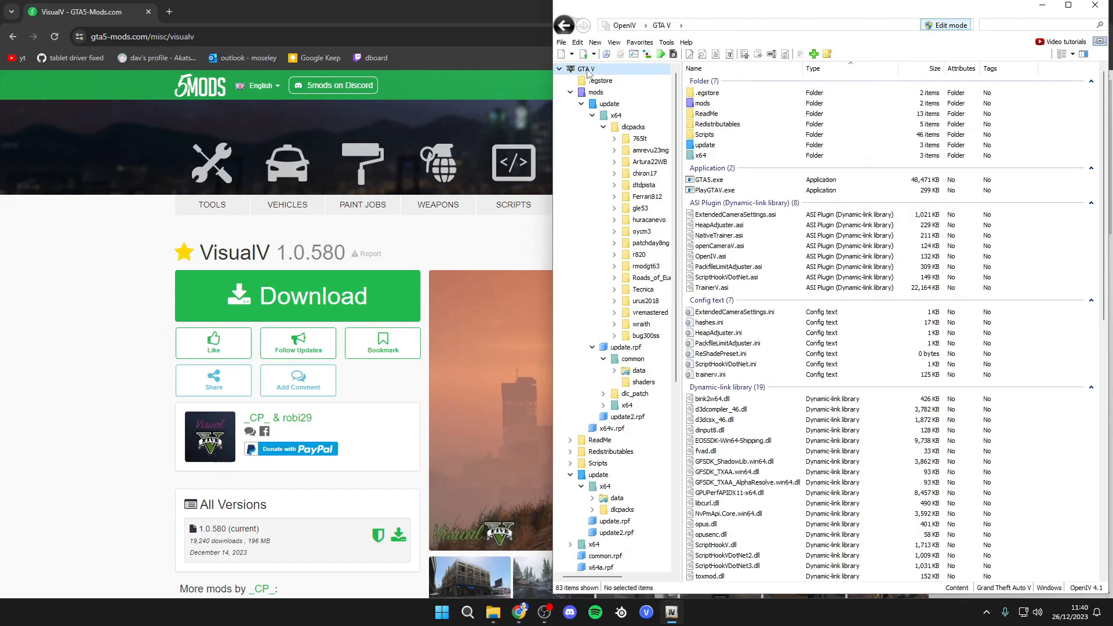
# - Open the VisualV.oiv package from D:\GTAV mods\63804e-VisualV 1.0.580\installation via modPackage in the Package Installer, review it, and close it
pyautogui.click(648, 55)
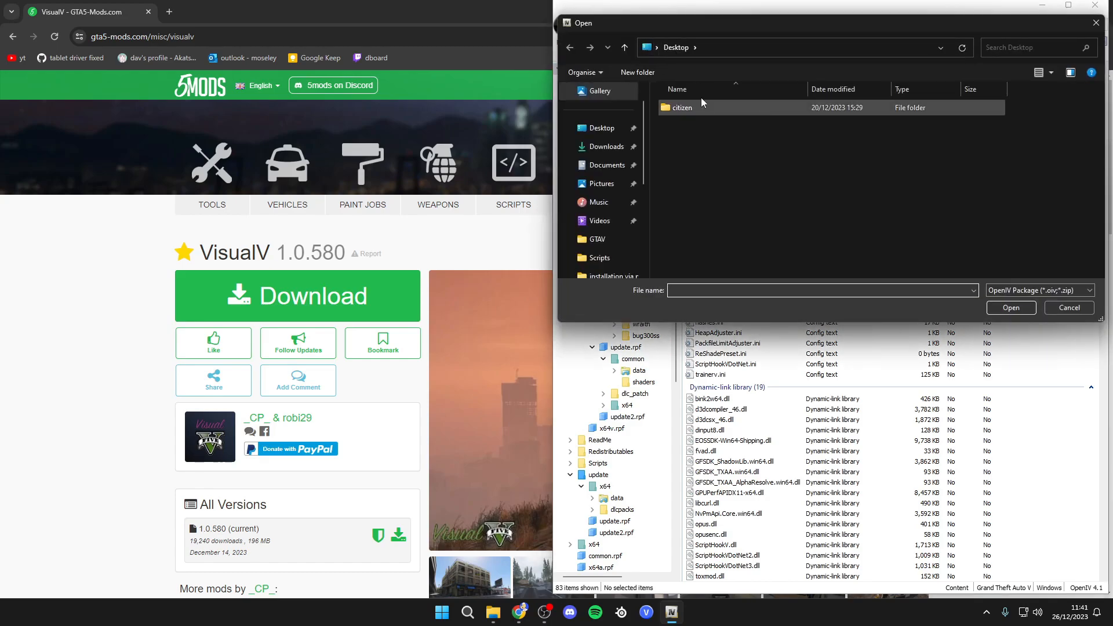
pyautogui.click(575, 198)
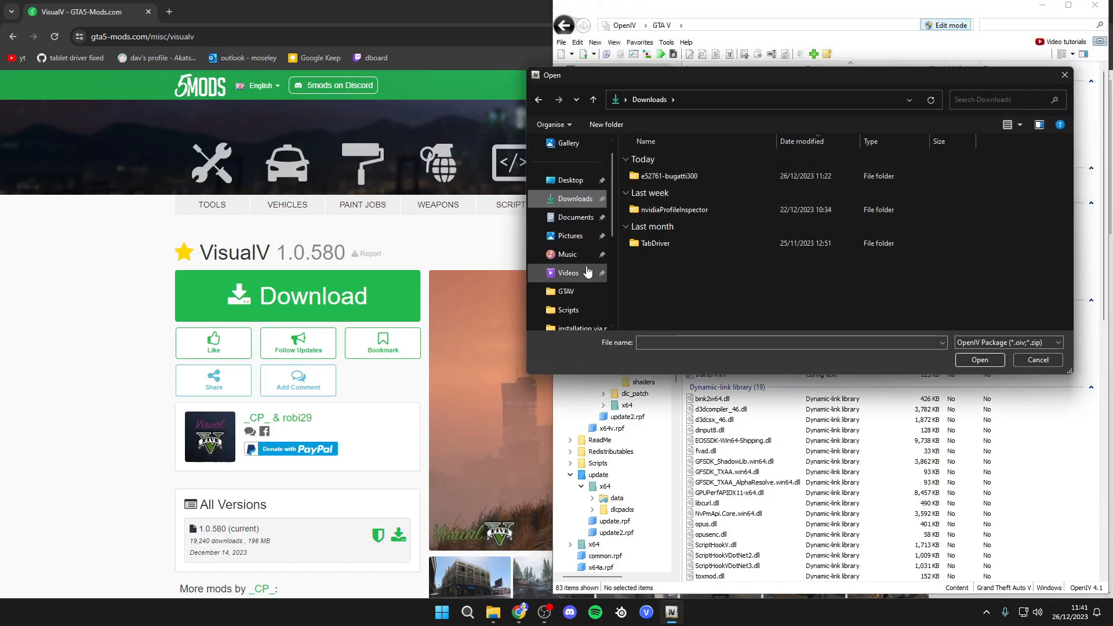
pyautogui.scroll(-3, 571, 272)
pyautogui.click(576, 179)
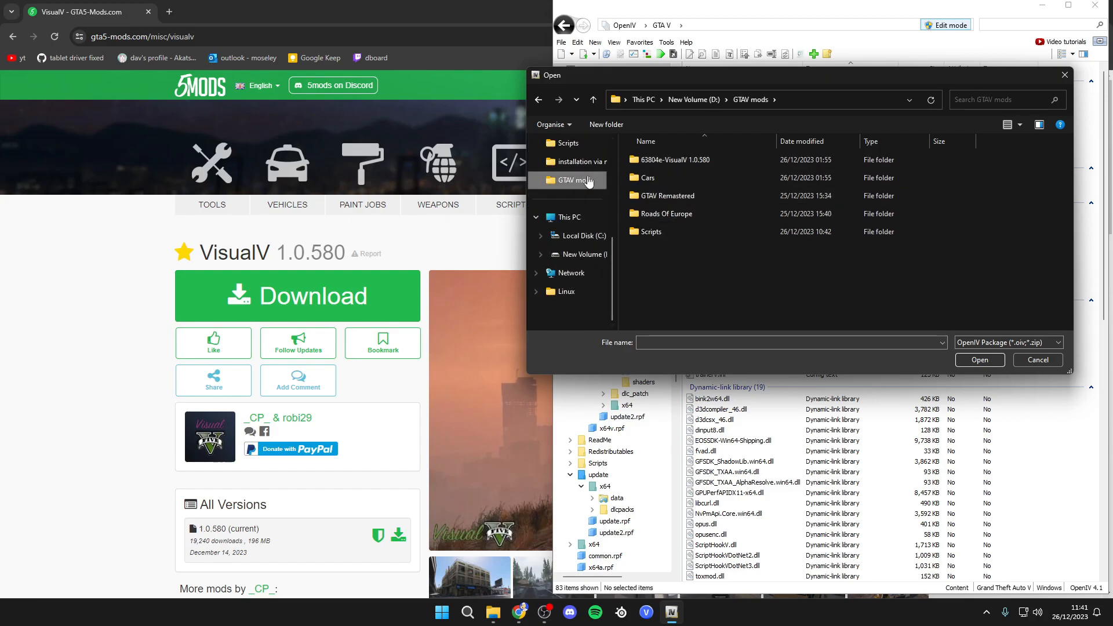
pyautogui.doubleClick(688, 165)
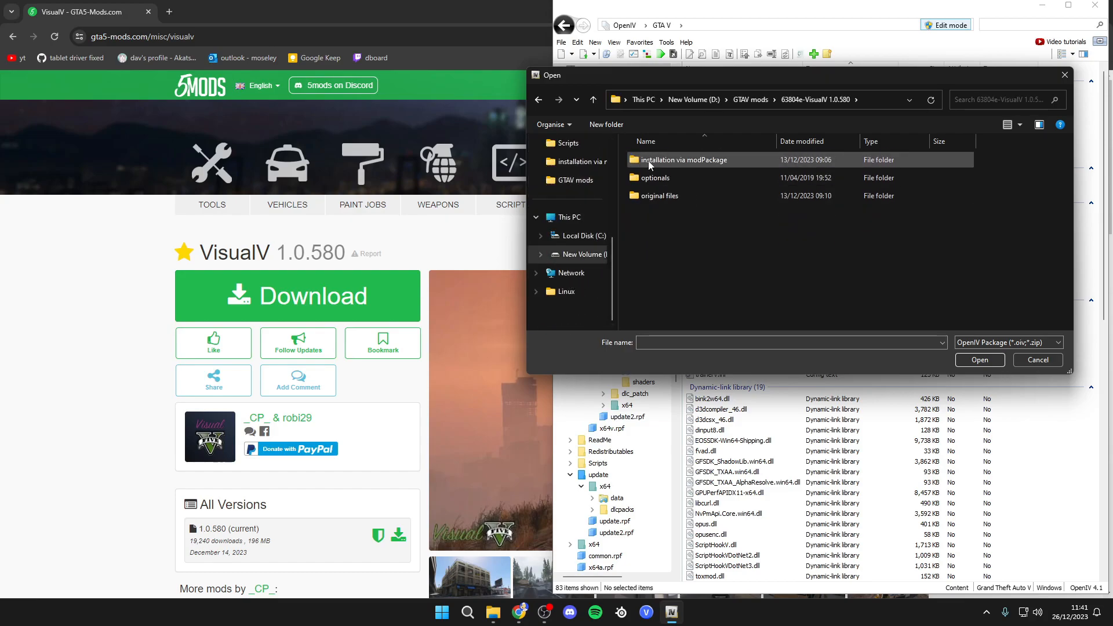
pyautogui.doubleClick(666, 162)
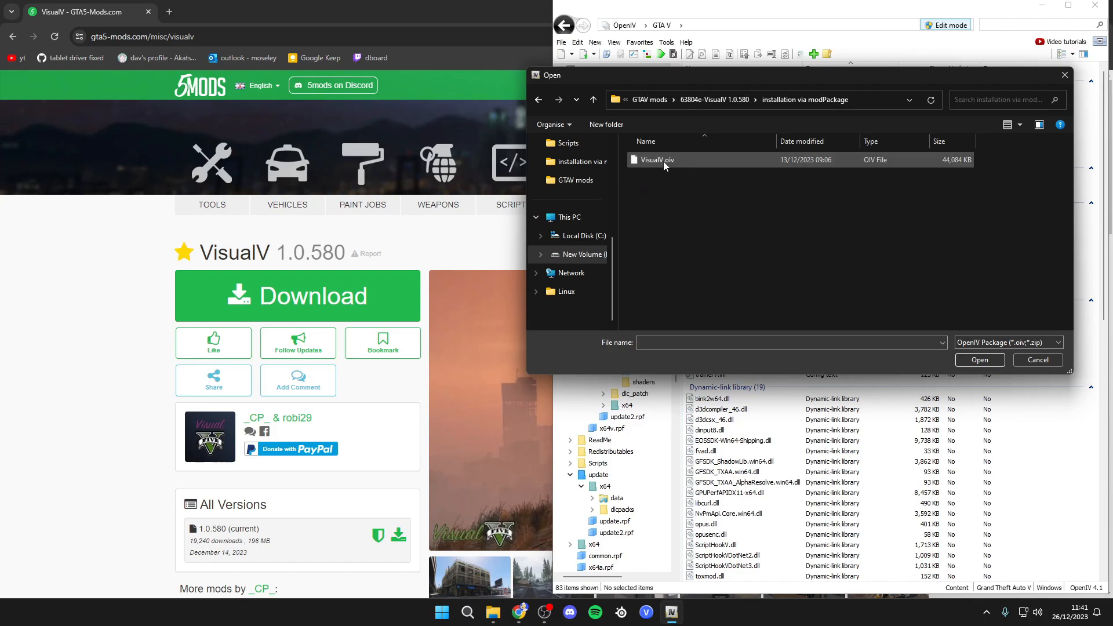
pyautogui.click(659, 162)
pyautogui.click(976, 361)
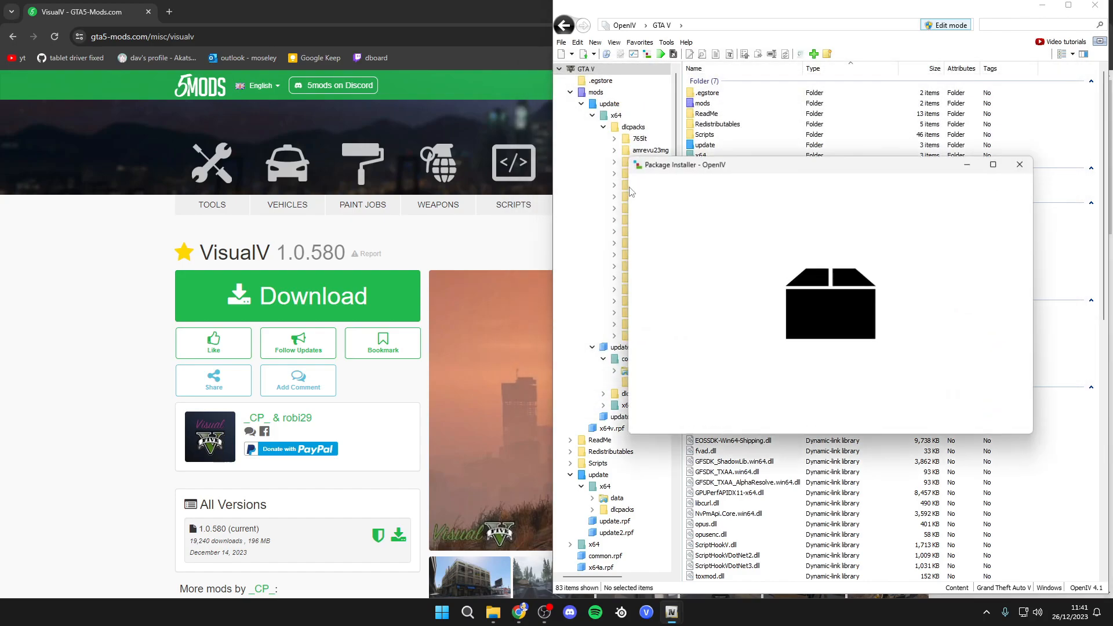
pyautogui.scroll(-3, 939, 340)
pyautogui.scroll(3, 839, 371)
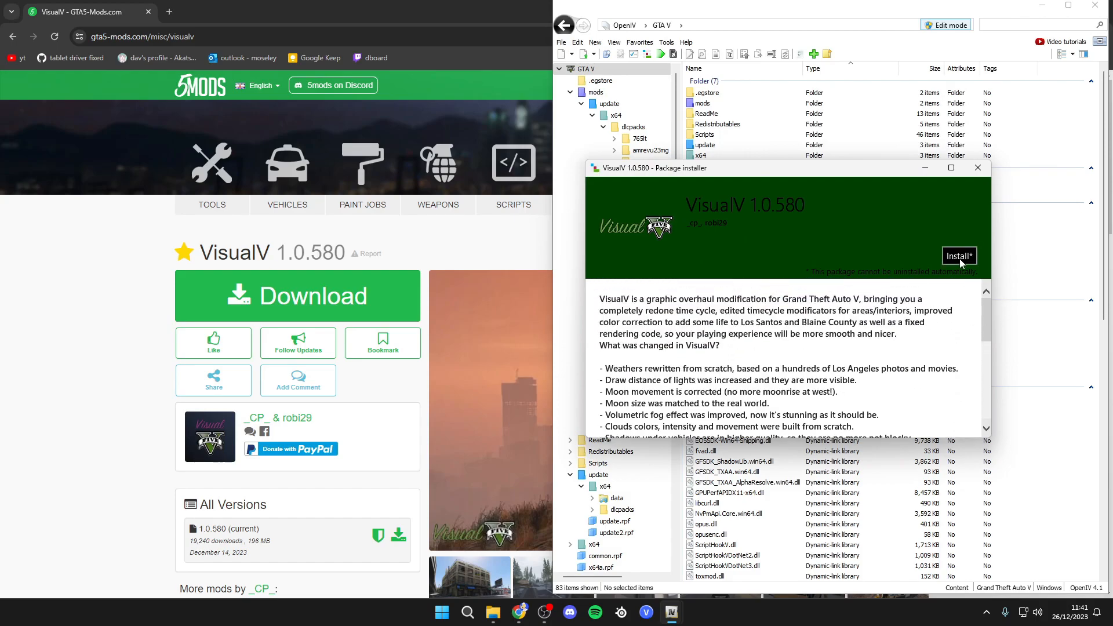
pyautogui.click(977, 168)
# - Open Original files.oiv from the VisualV original files folder in the Package Installer, review its details, and close it
pyautogui.click(647, 58)
pyautogui.click(723, 102)
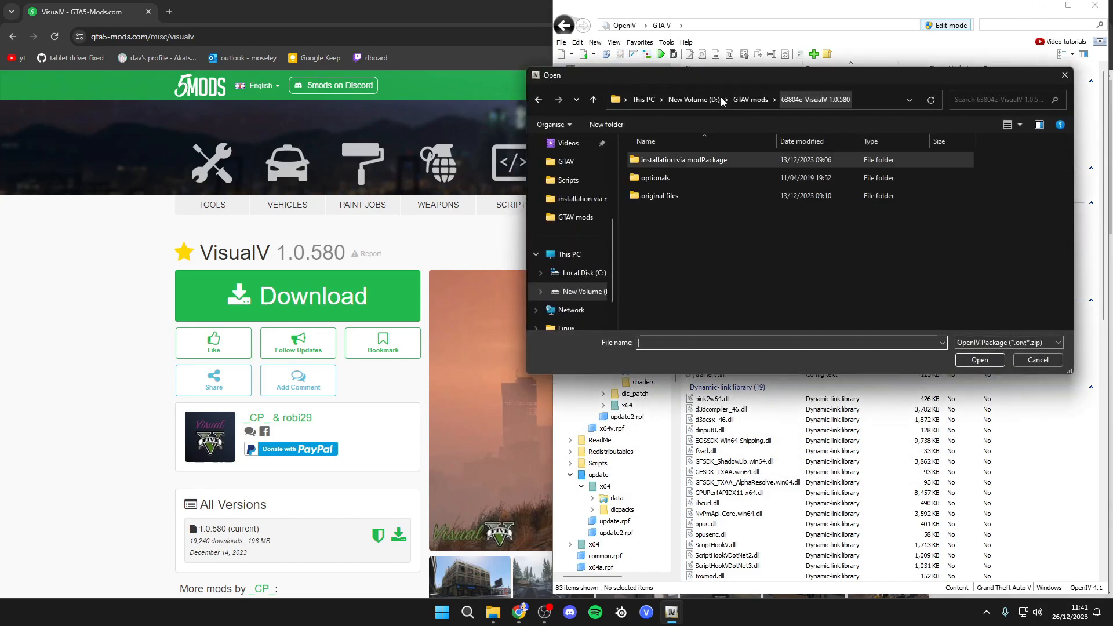
pyautogui.doubleClick(661, 198)
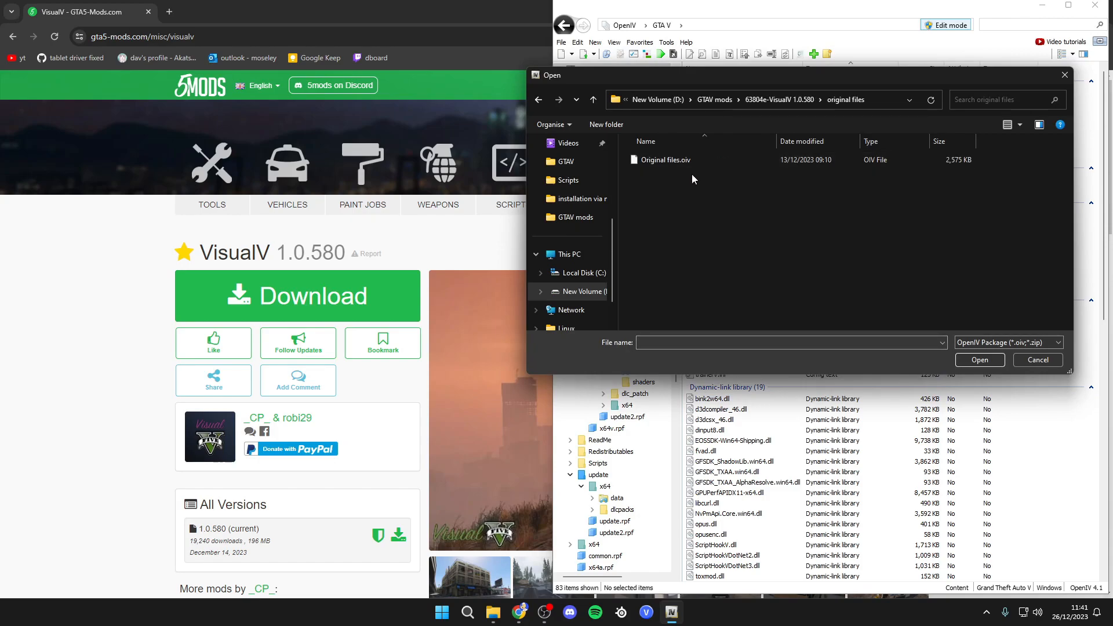
pyautogui.click(693, 160)
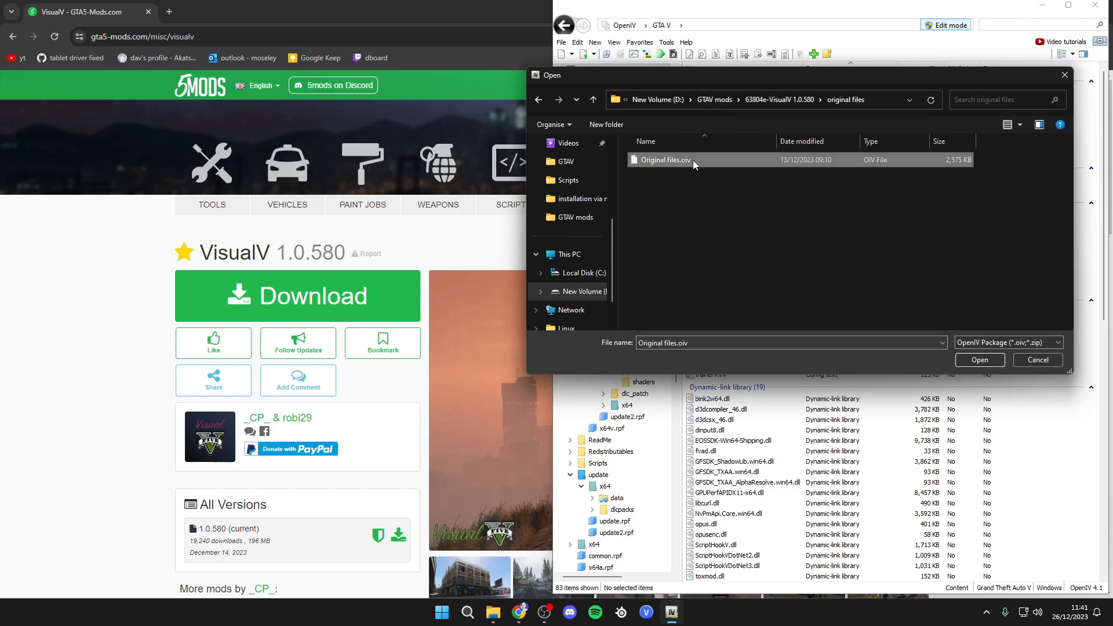
pyautogui.click(980, 360)
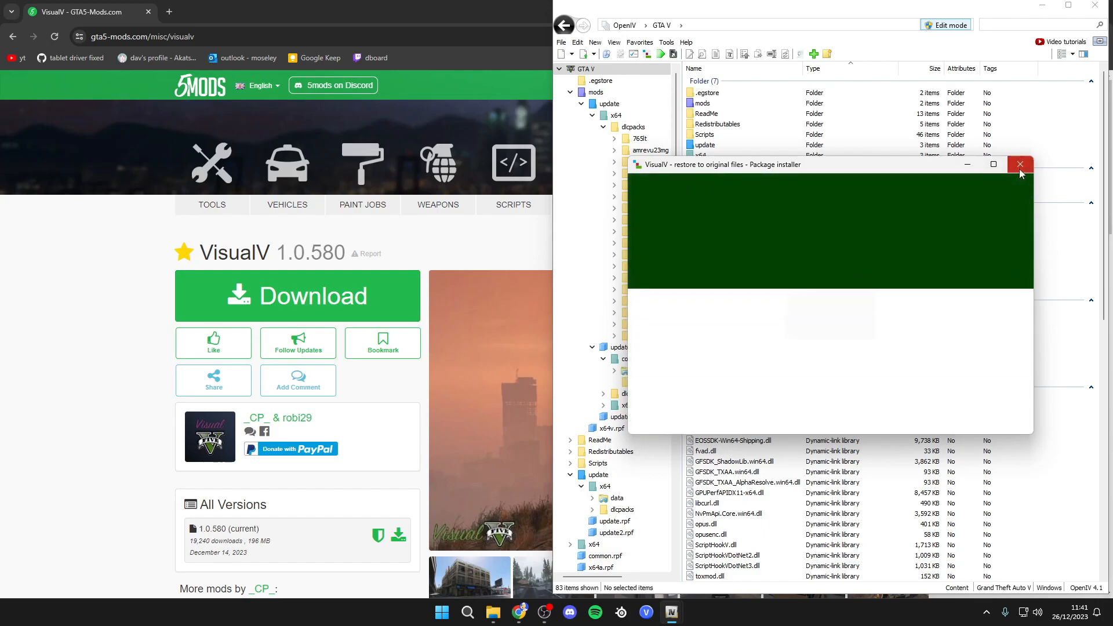
pyautogui.scroll(-3, 783, 336)
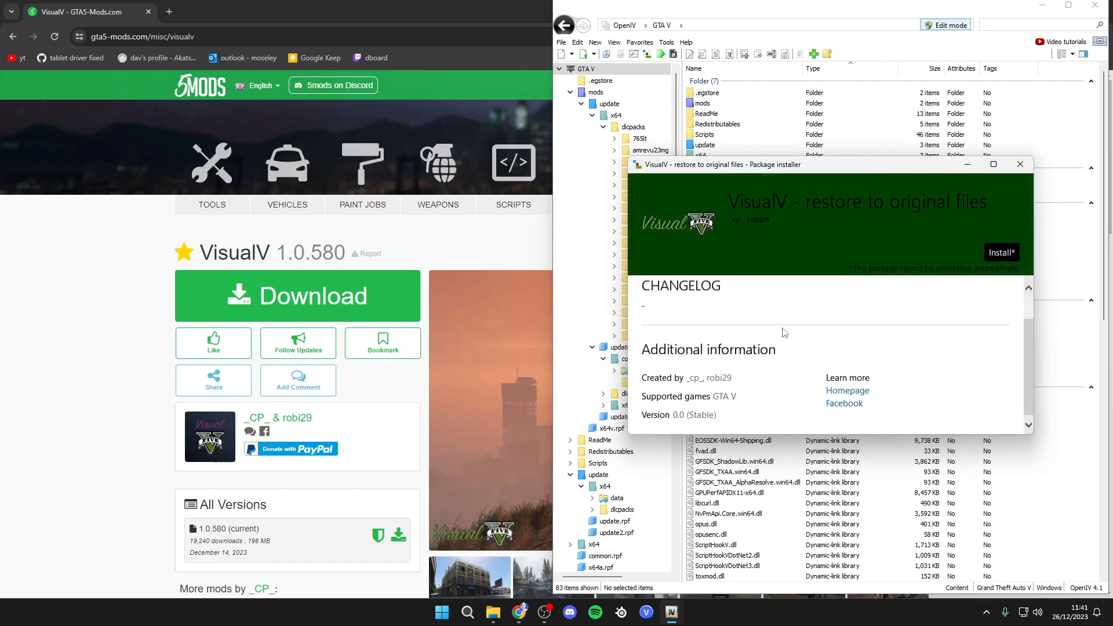
pyautogui.click(1019, 165)
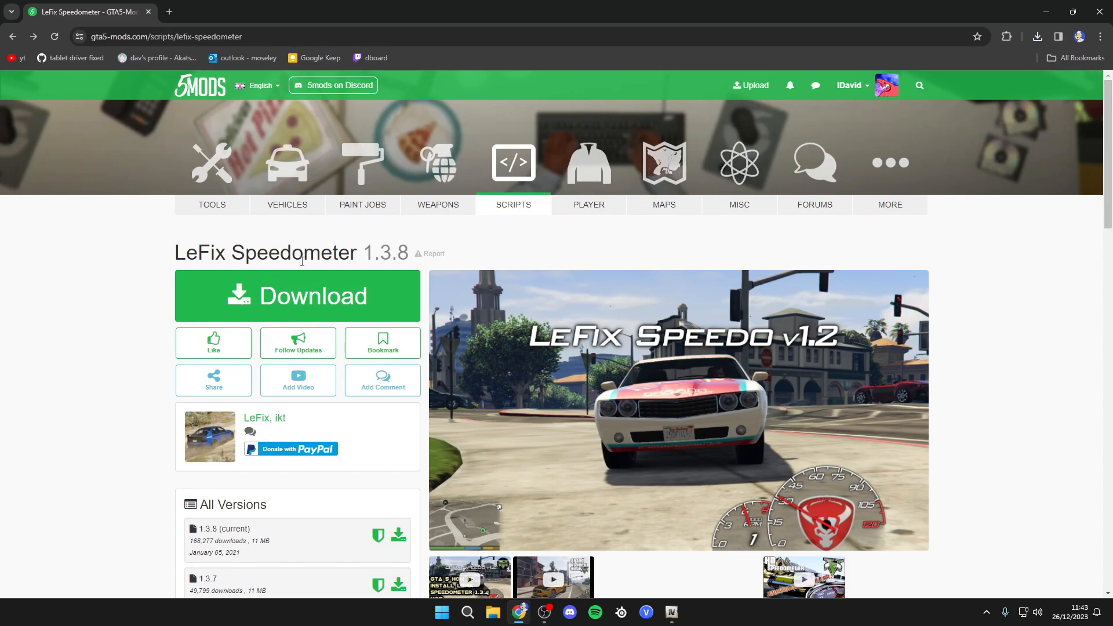
# - Open the downloaded LeFixSpeedo_V_1_3_8 zip from the browser downloads to inspect its contents, then close the archive
pyautogui.click(1038, 36)
pyautogui.click(996, 89)
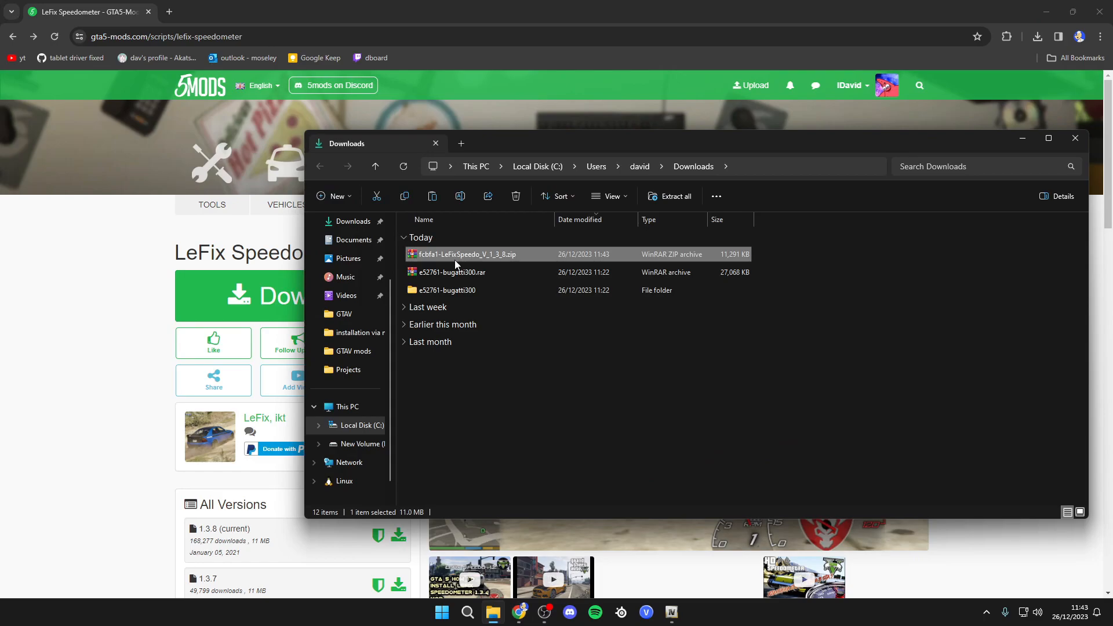
pyautogui.doubleClick(429, 261)
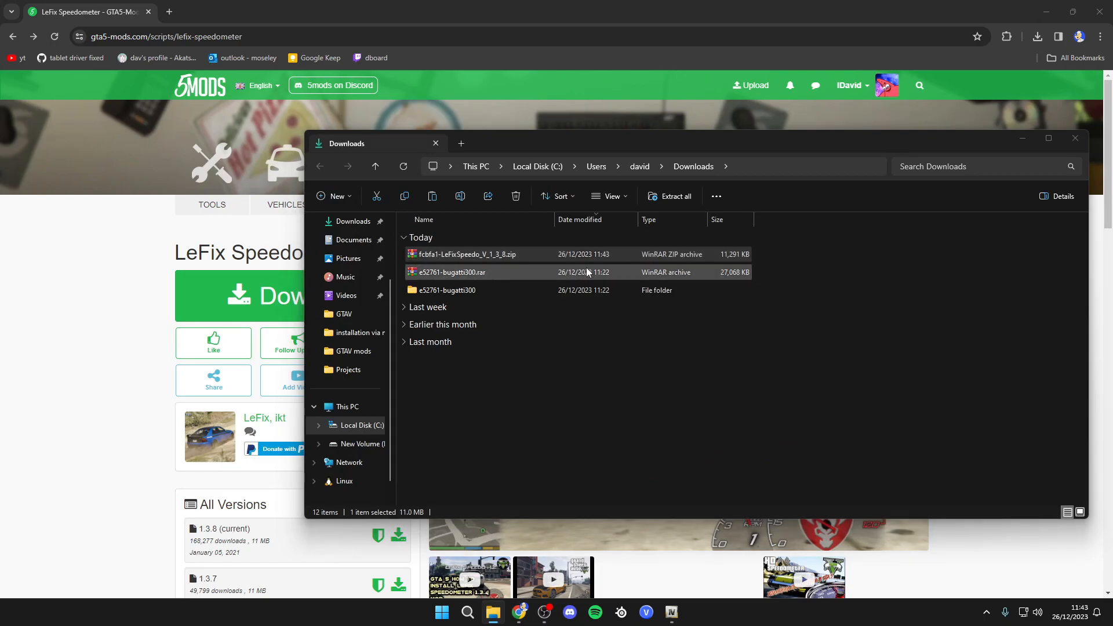
pyautogui.moveTo(494, 159); pyautogui.dragTo(499, 135)
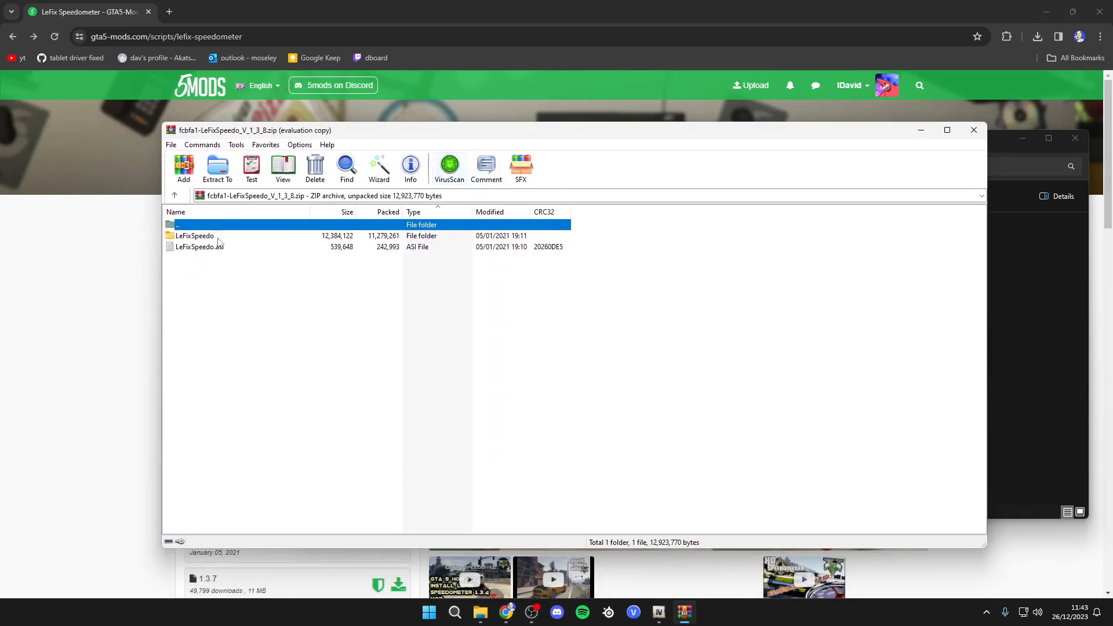
pyautogui.click(973, 131)
# - Extract the LeFixSpeedo_V_1_3_8 zip into its own folder in Downloads with WinRAR
pyautogui.rightClick(517, 254)
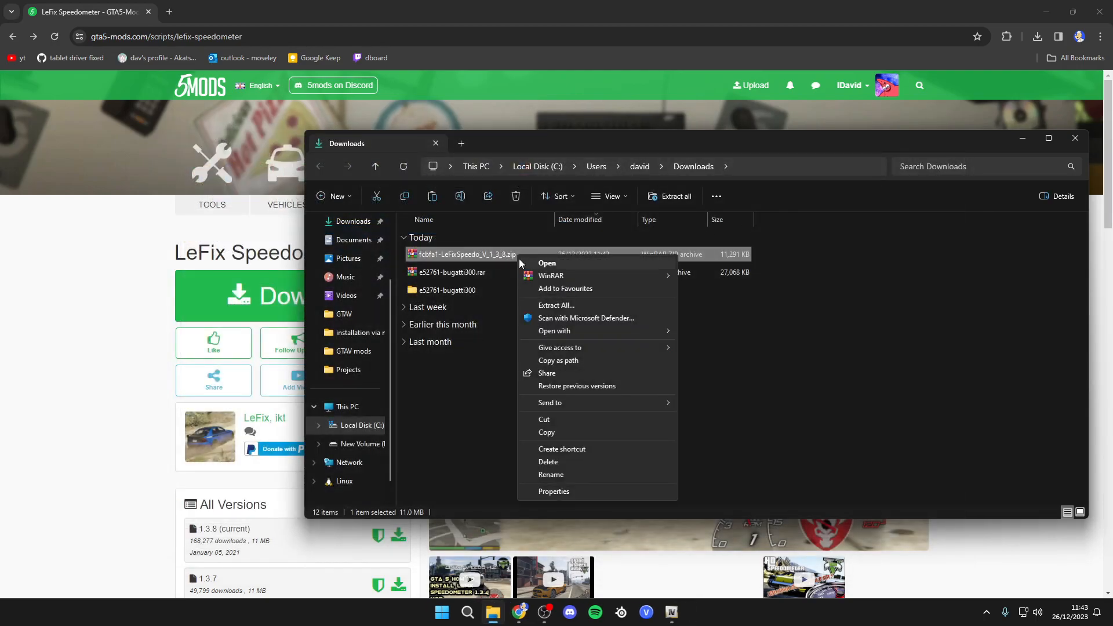
pyautogui.moveTo(569, 277)
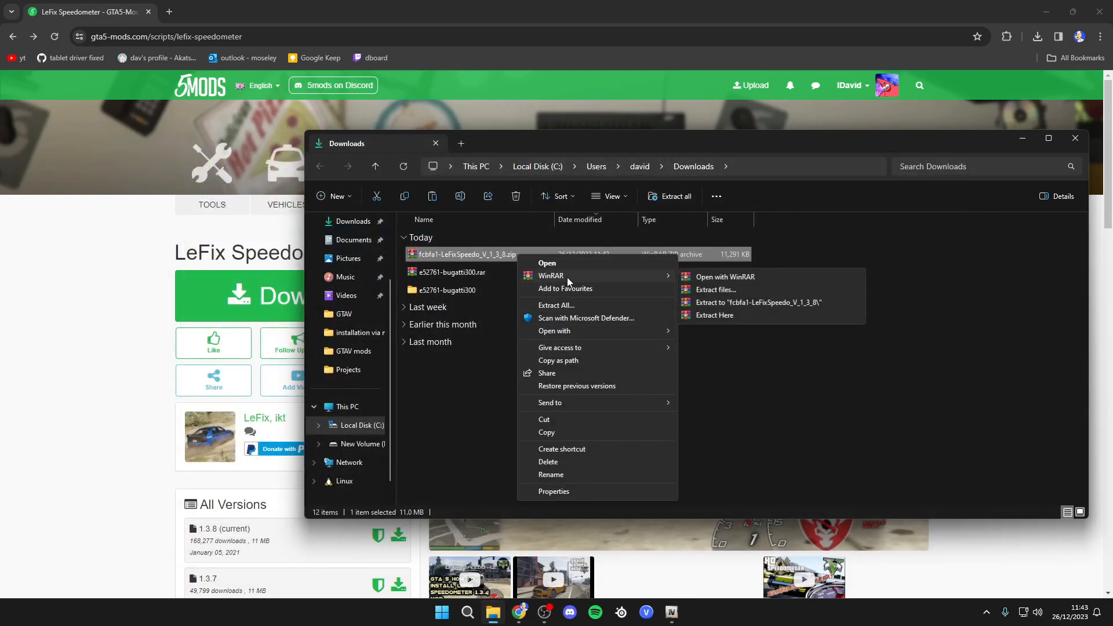
pyautogui.click(724, 290)
pyautogui.click(595, 437)
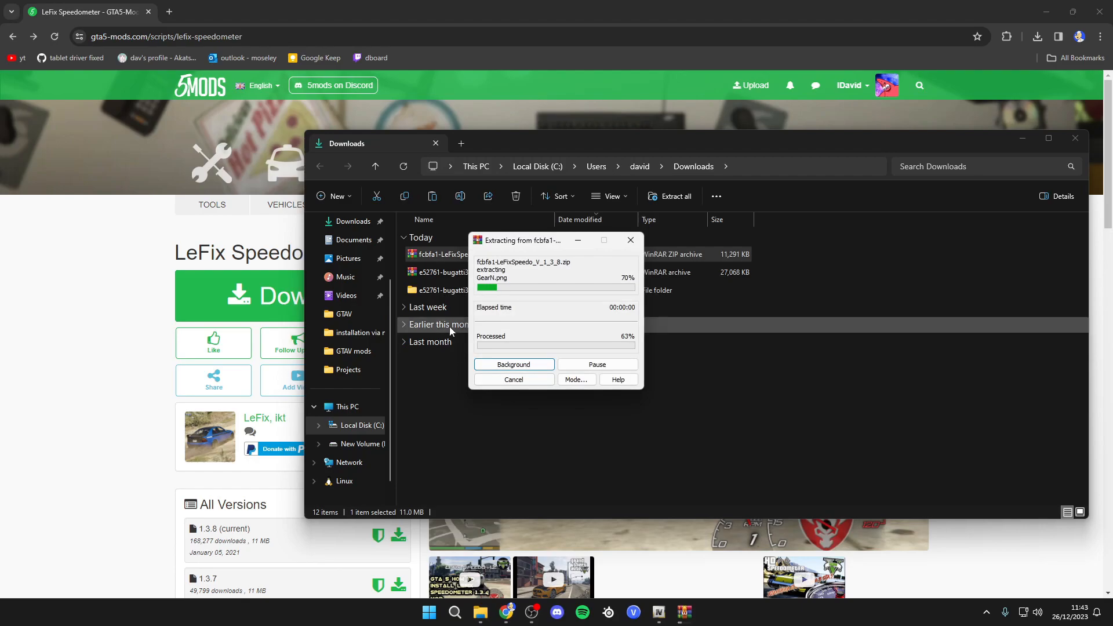
# - Open the extracted folder and browse the files inside the LeFixSpeedo subfolder
pyautogui.doubleClick(465, 308)
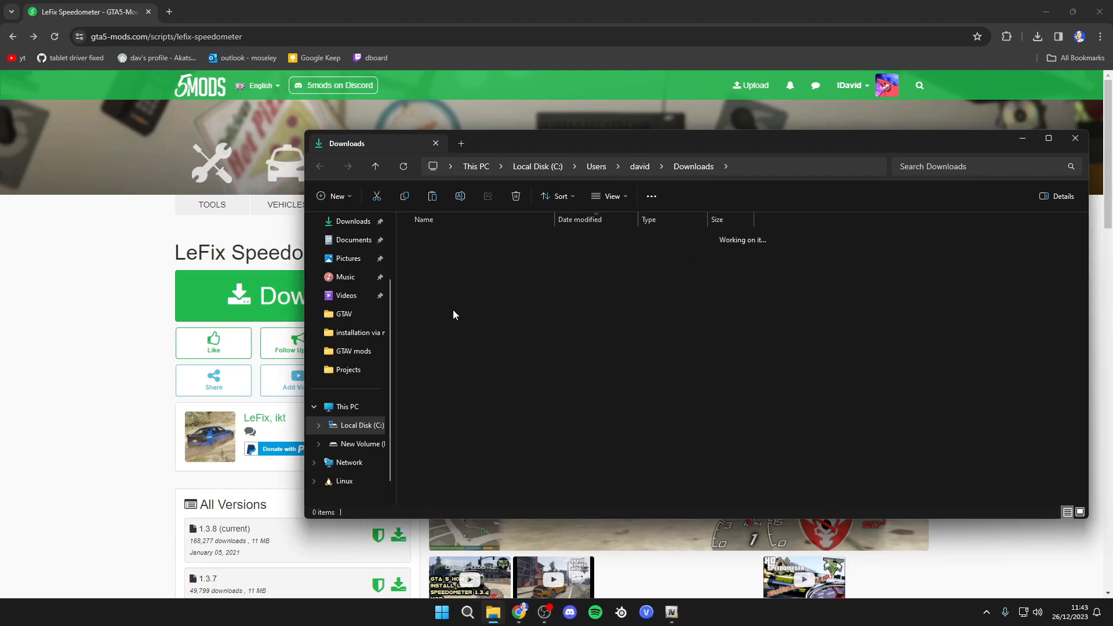
pyautogui.doubleClick(432, 254)
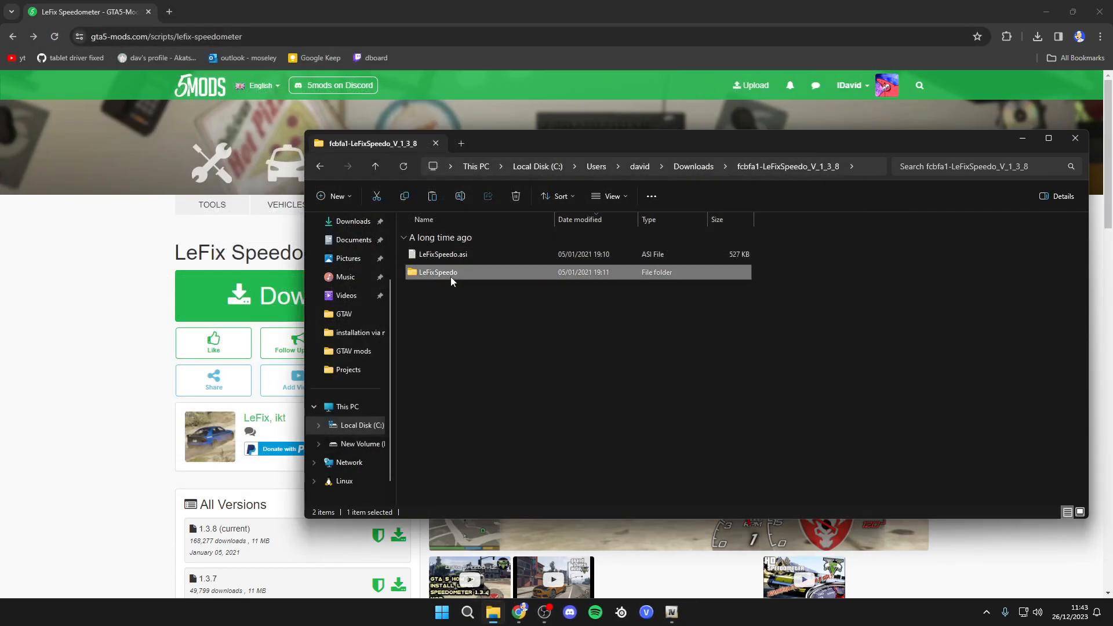
pyautogui.doubleClick(451, 277)
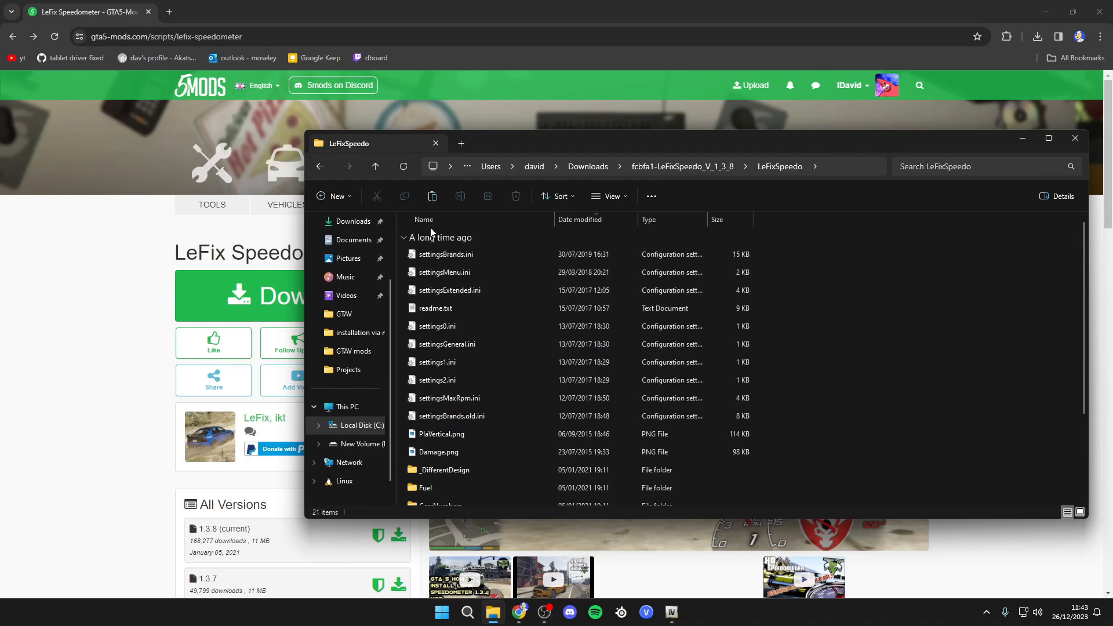
pyautogui.scroll(-2, 488, 389)
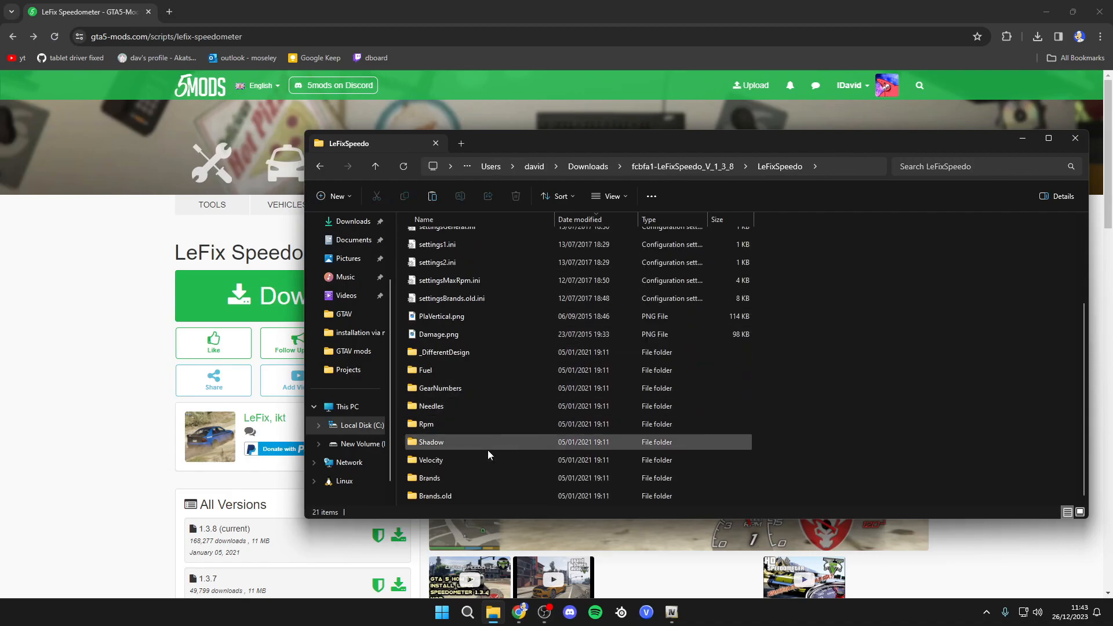
pyautogui.scroll(2, 482, 458)
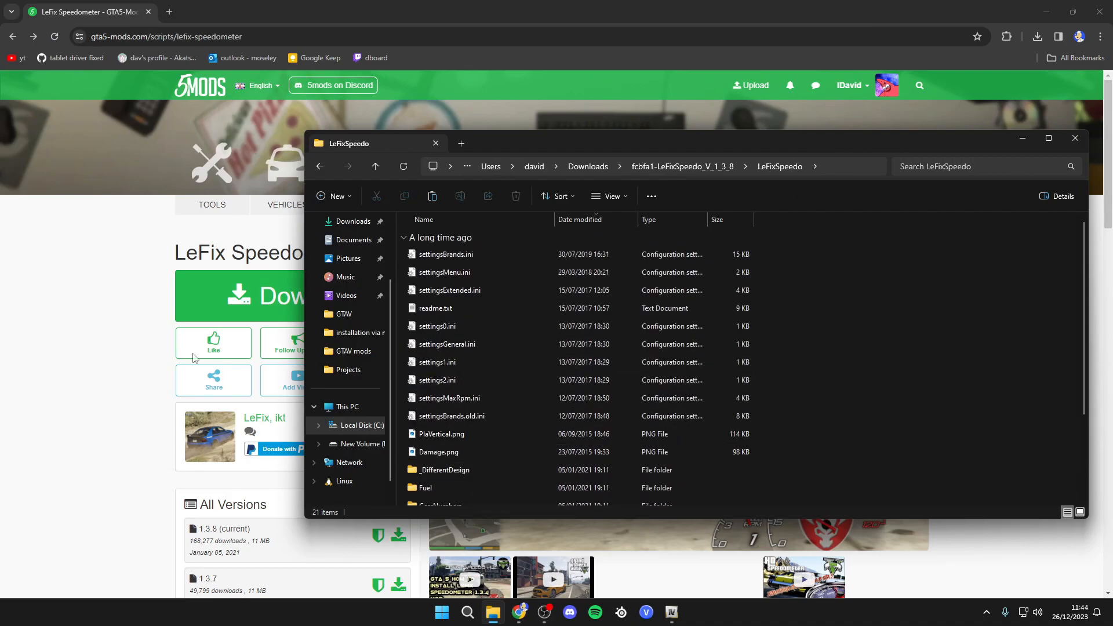
# - Open the LeFixSpeedo readme.txt and read its Installation section
pyautogui.doubleClick(436, 308)
pyautogui.scroll(-7, 232, 290)
pyautogui.click(113, 305)
pyautogui.moveTo(113, 305); pyautogui.dragTo(58, 308)
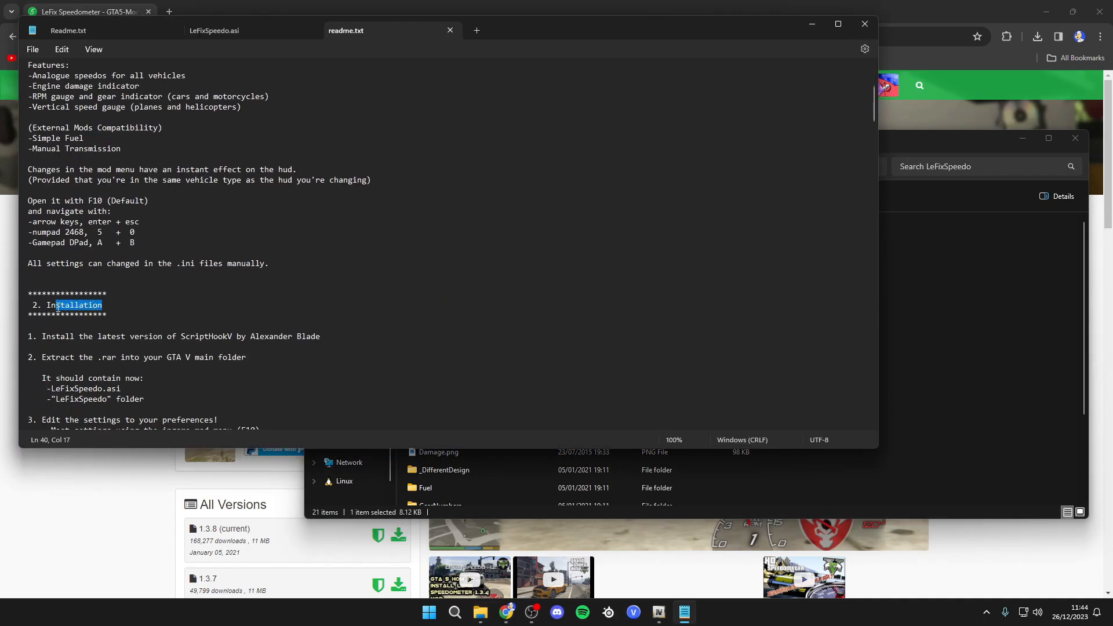
pyautogui.click(137, 310)
pyautogui.scroll(-3, 70, 265)
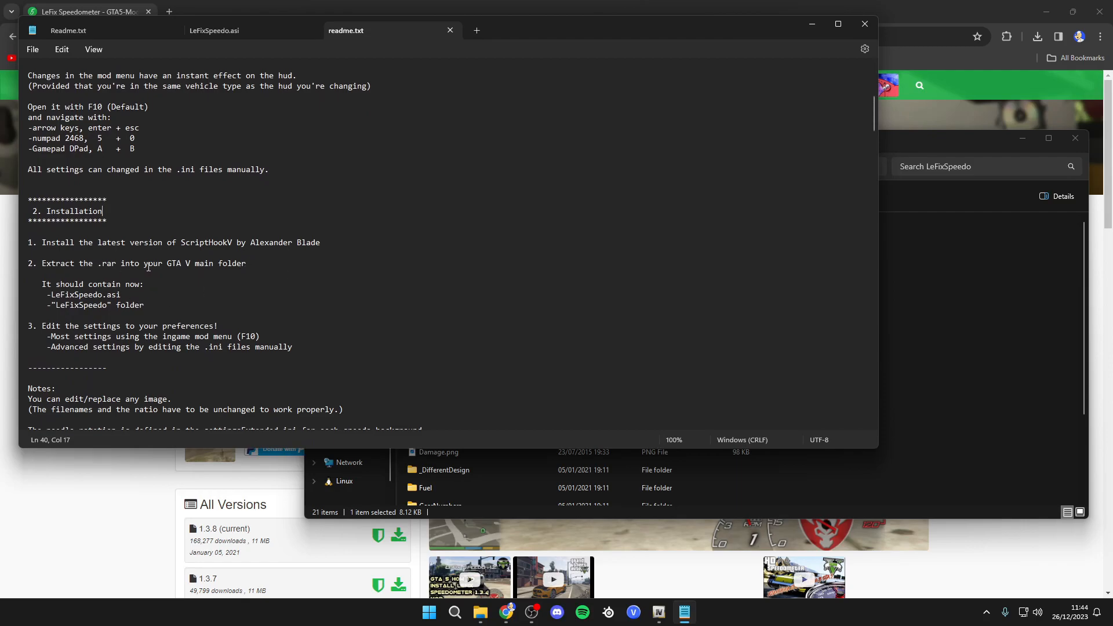
pyautogui.moveTo(191, 262); pyautogui.dragTo(167, 263)
pyautogui.click(167, 264)
pyautogui.scroll(-4, 282, 316)
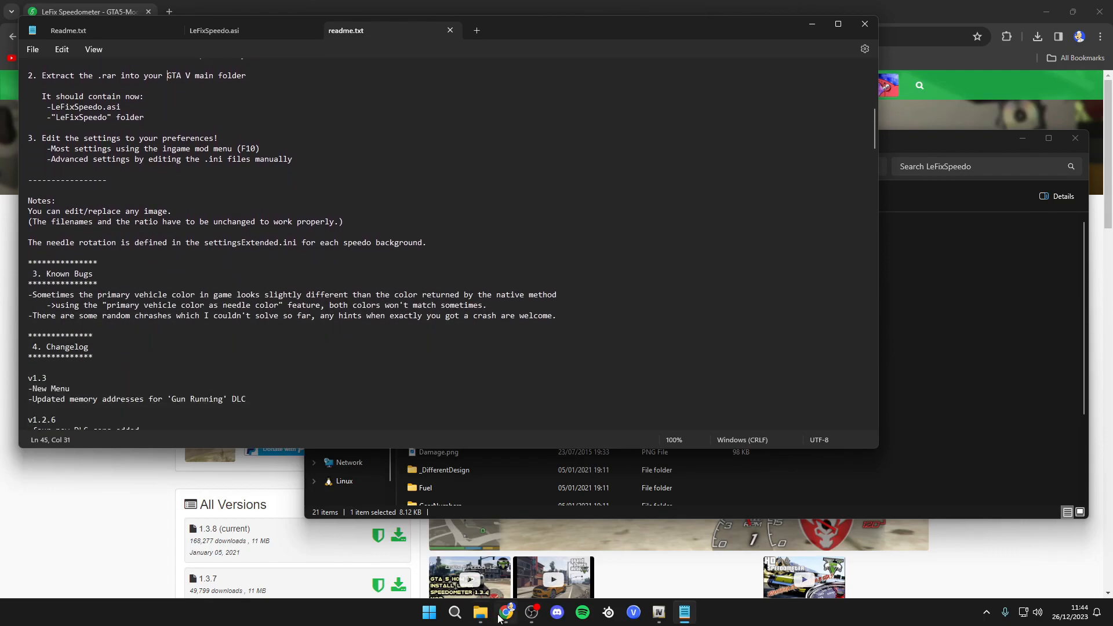
# - Create a new folder named Scripts in the GTAV game folder and open it
pyautogui.click(481, 612)
pyautogui.click(344, 314)
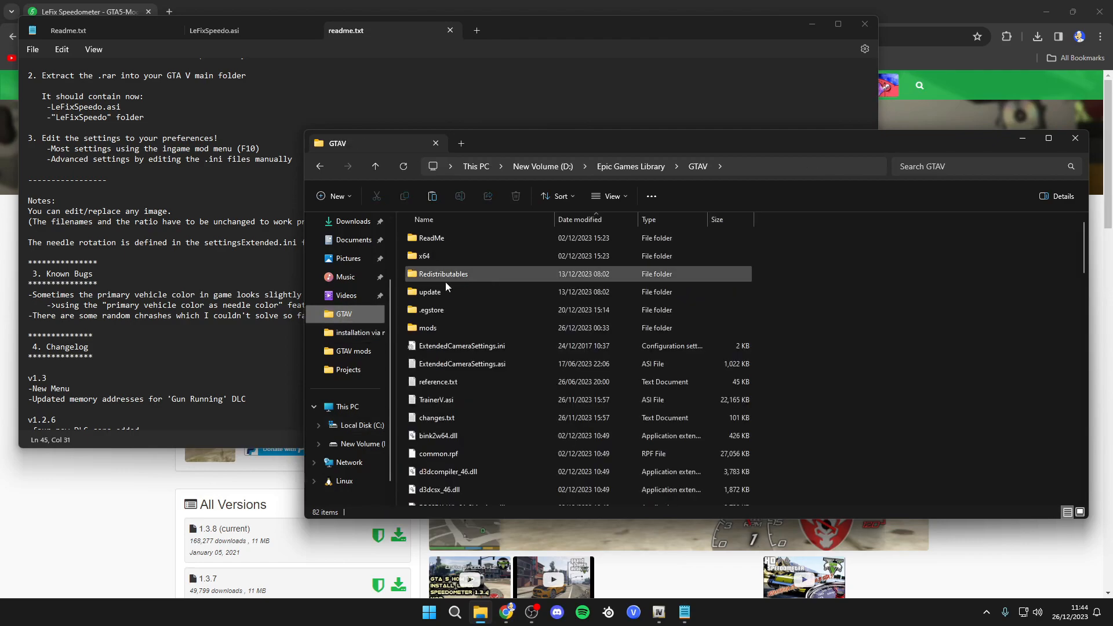
pyautogui.rightClick(968, 325)
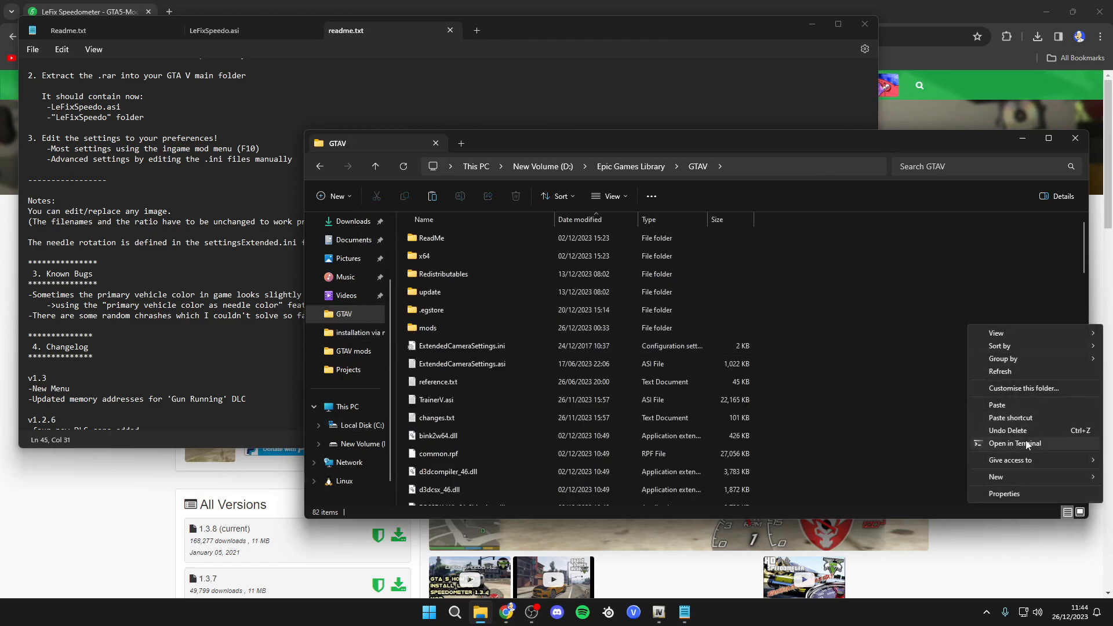
pyautogui.moveTo(1008, 477)
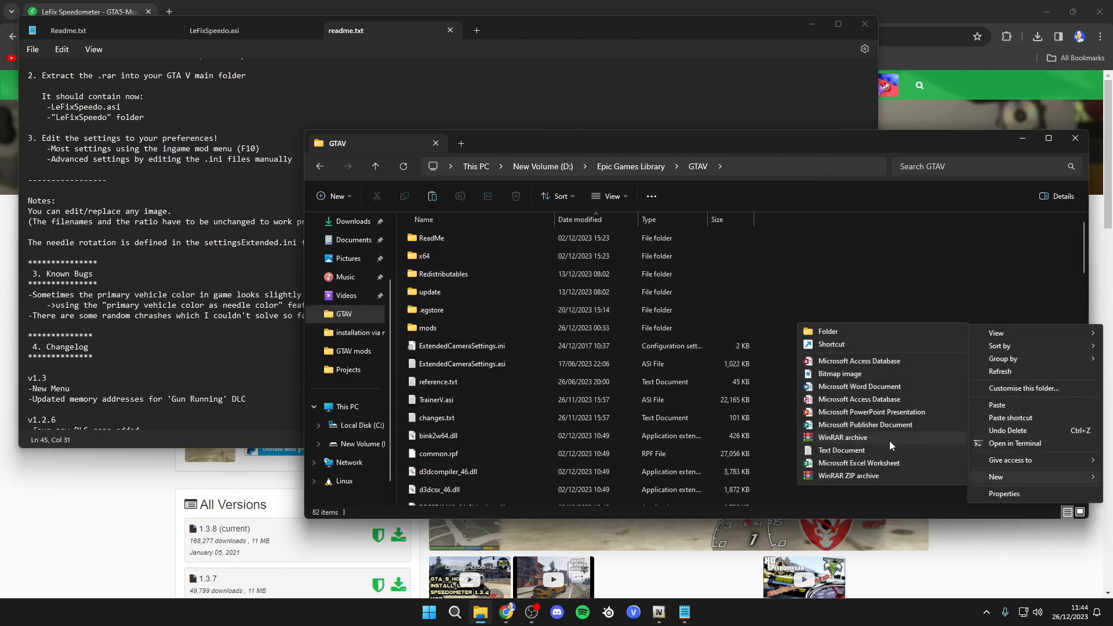
pyautogui.click(856, 336)
pyautogui.write('Scripts')
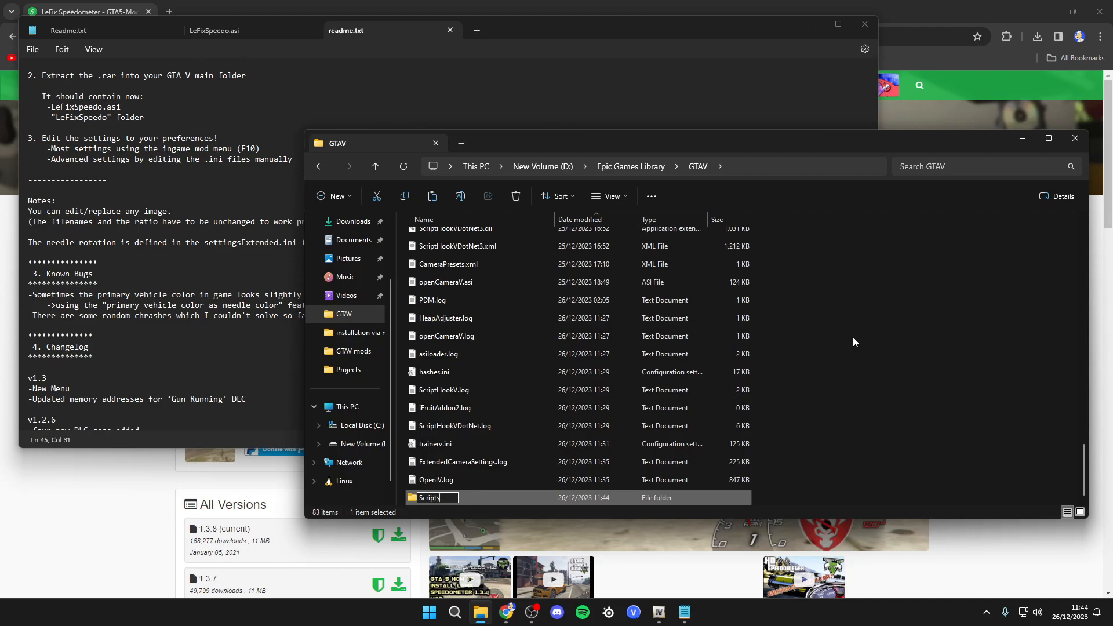
pyautogui.press('Return')
pyautogui.doubleClick(468, 496)
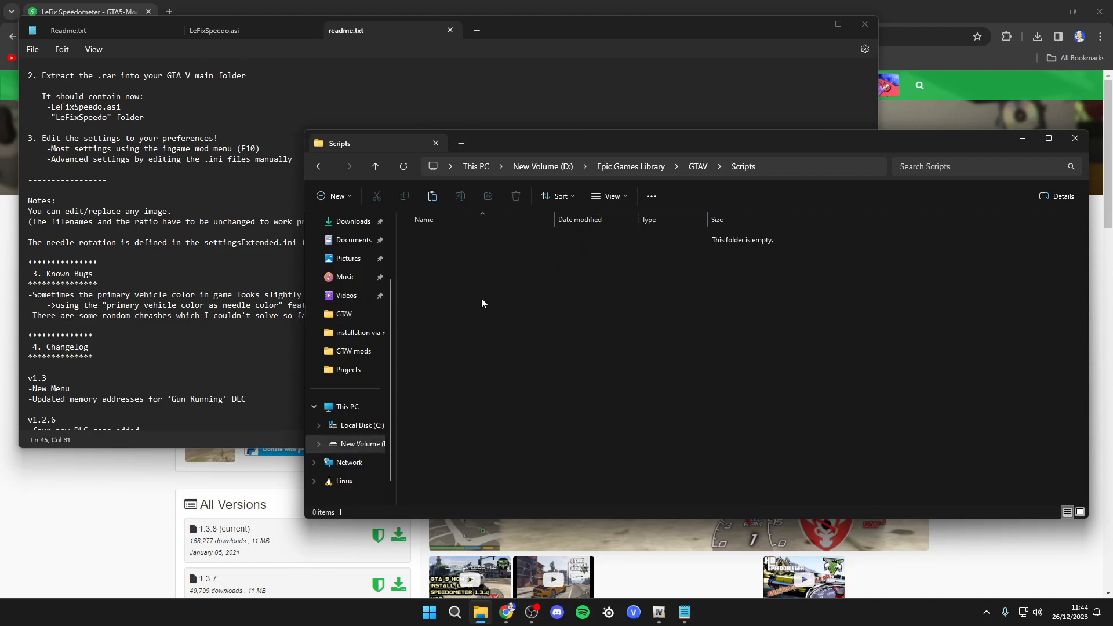
# - Reread the readme's installation steps and return to the Scripts folder
pyautogui.click(244, 335)
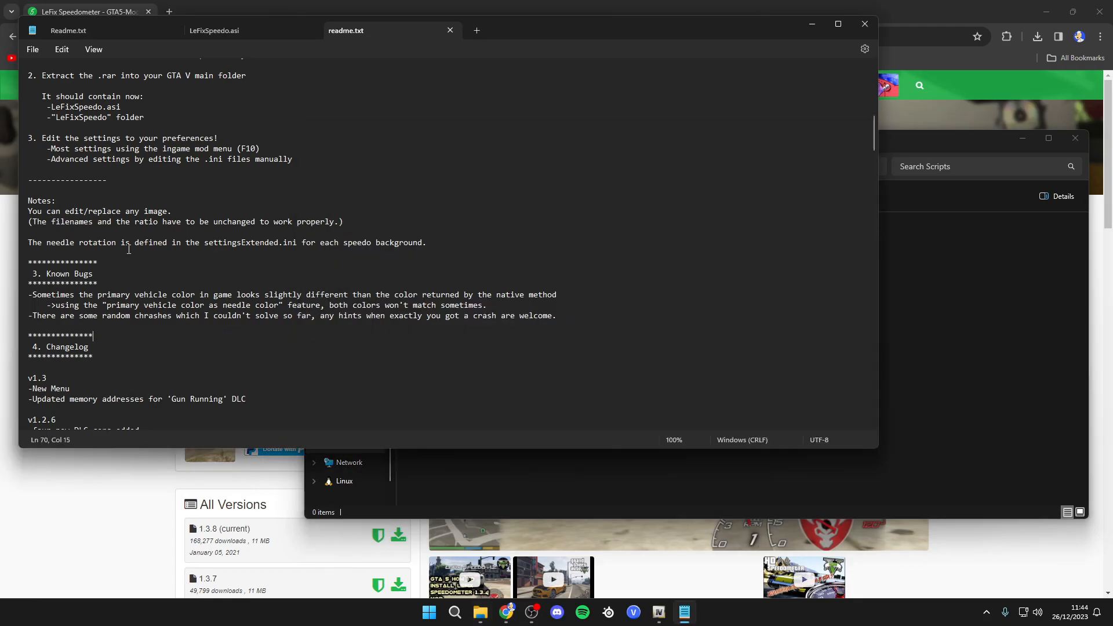
pyautogui.scroll(2, 118, 177)
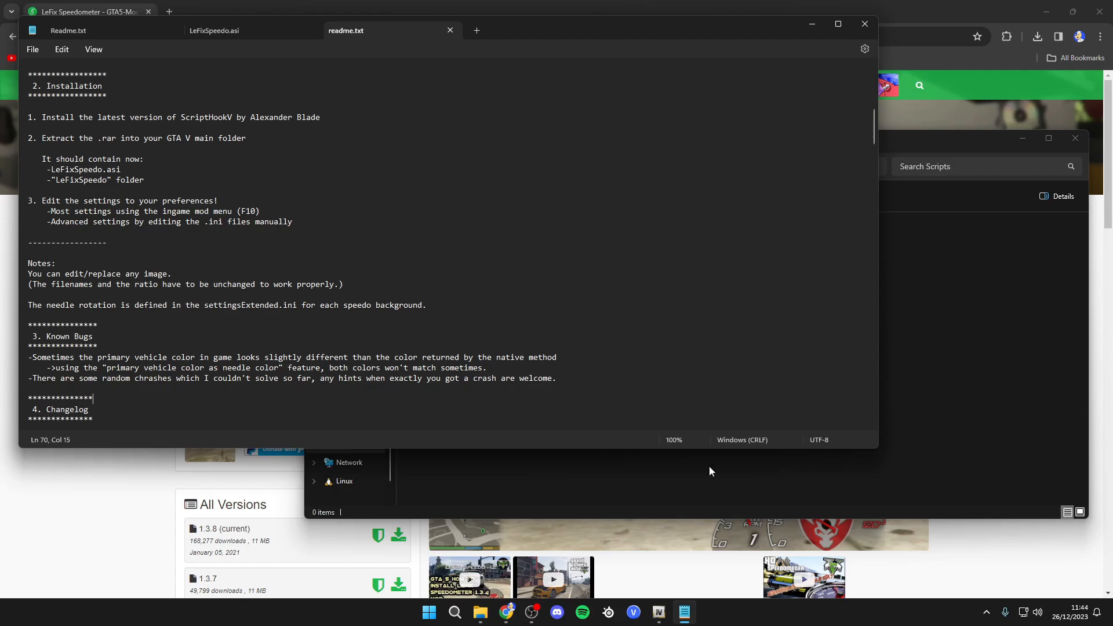
pyautogui.click(481, 612)
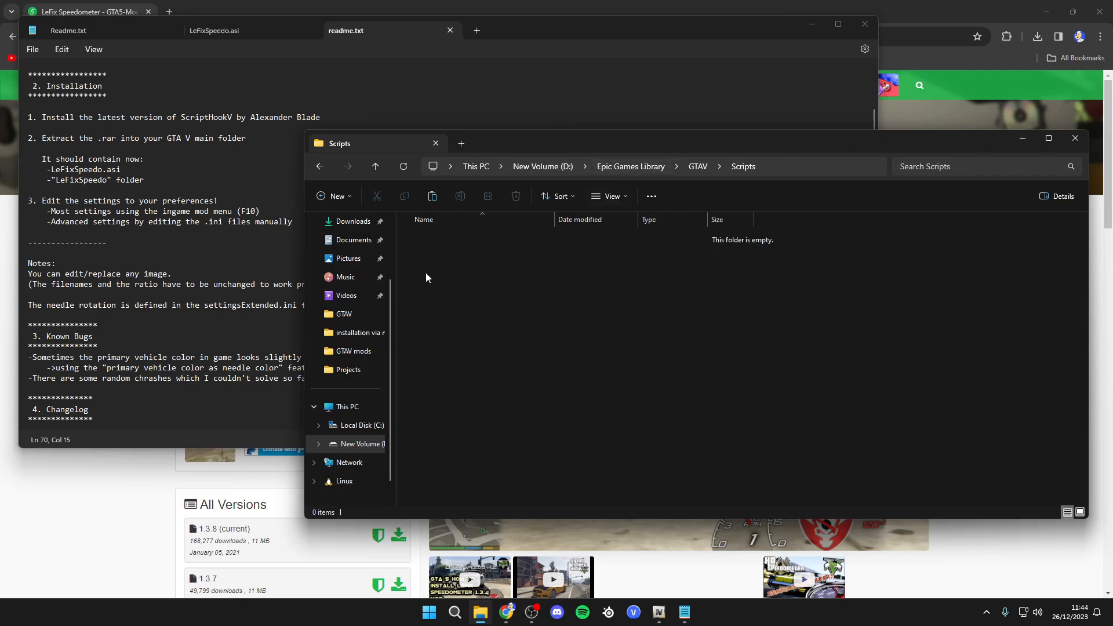
# - Copy LeFixSpeedo.asi and the LeFixSpeedo folder from the extracted download into the GTAV main game folder
pyautogui.click(351, 221)
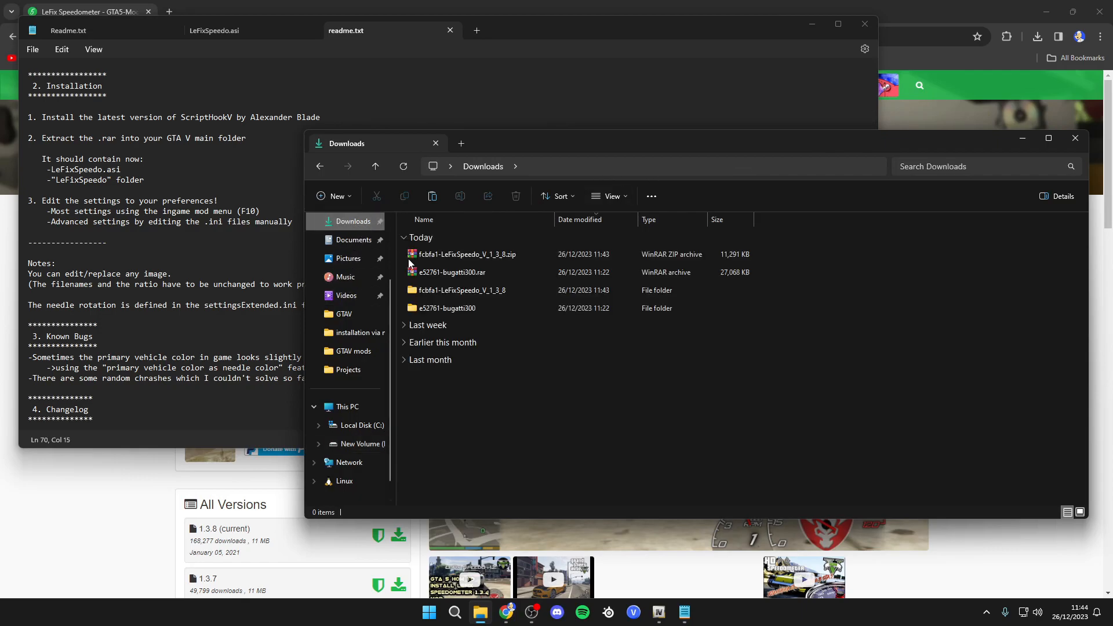
pyautogui.doubleClick(485, 291)
pyautogui.moveTo(482, 304); pyautogui.dragTo(468, 255)
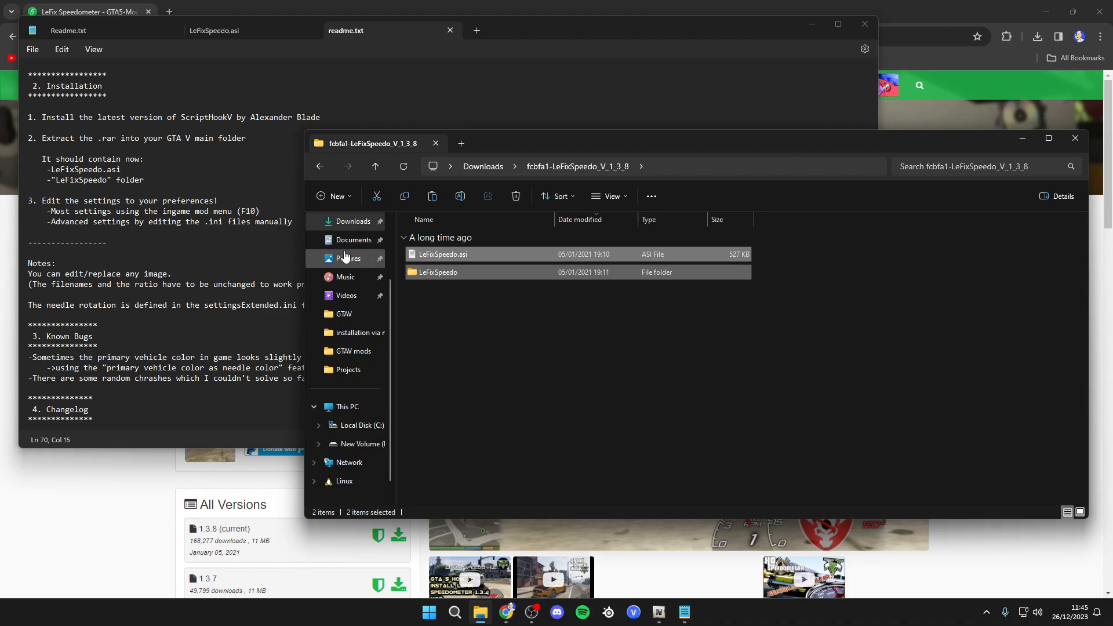
pyautogui.click(357, 316)
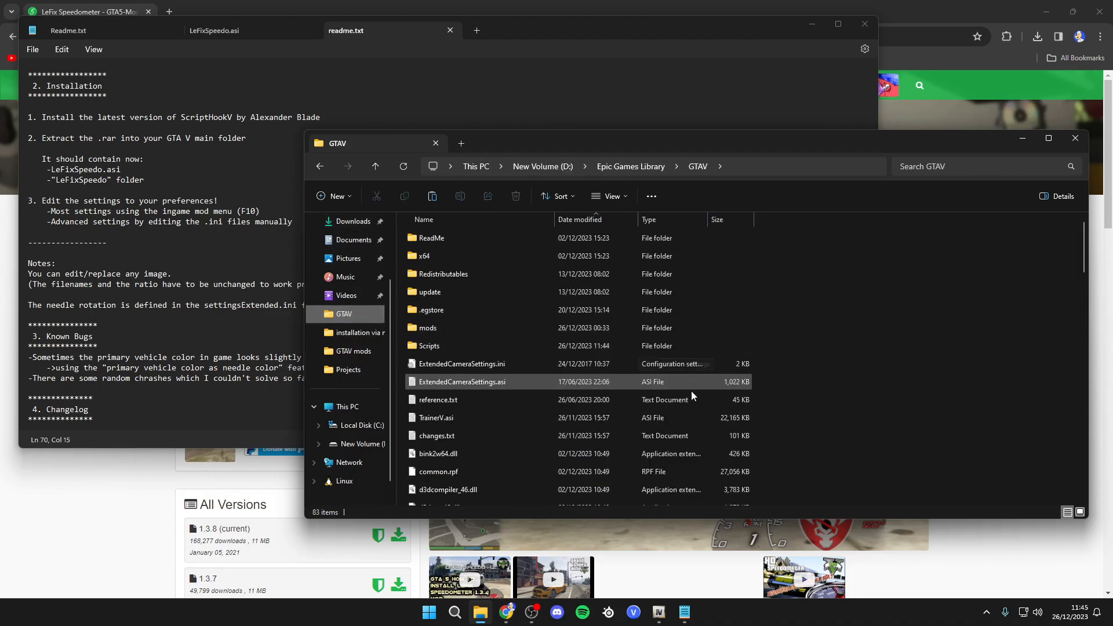
pyautogui.scroll(-6, 690, 385)
pyautogui.hotkey('ctrl', 'v')
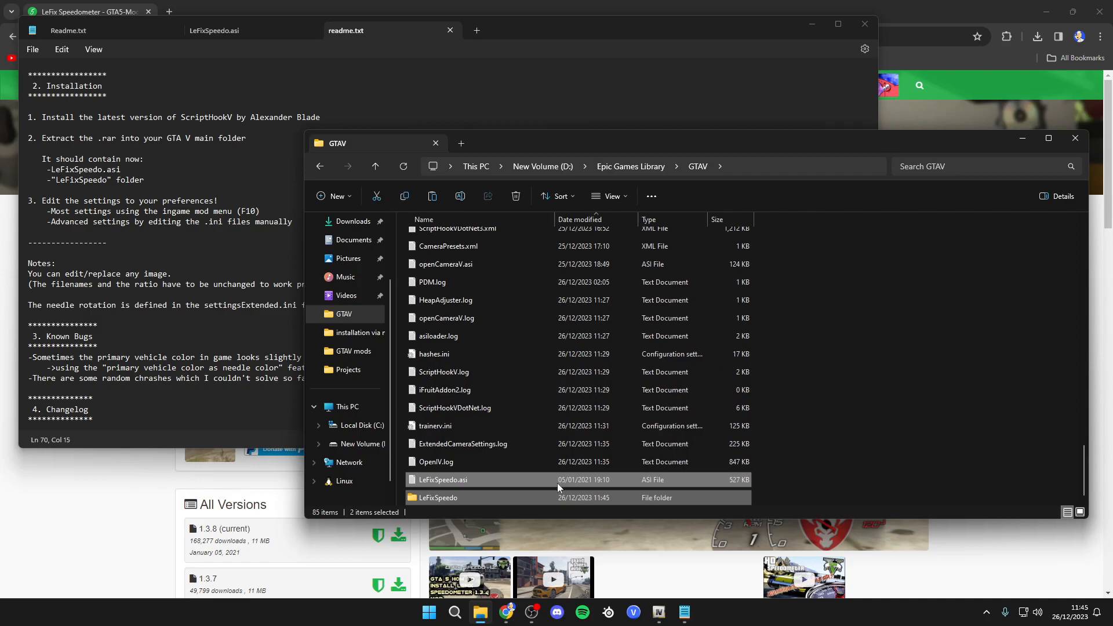
# - Close the File Explorer window and the readme text editor
pyautogui.click(460, 476)
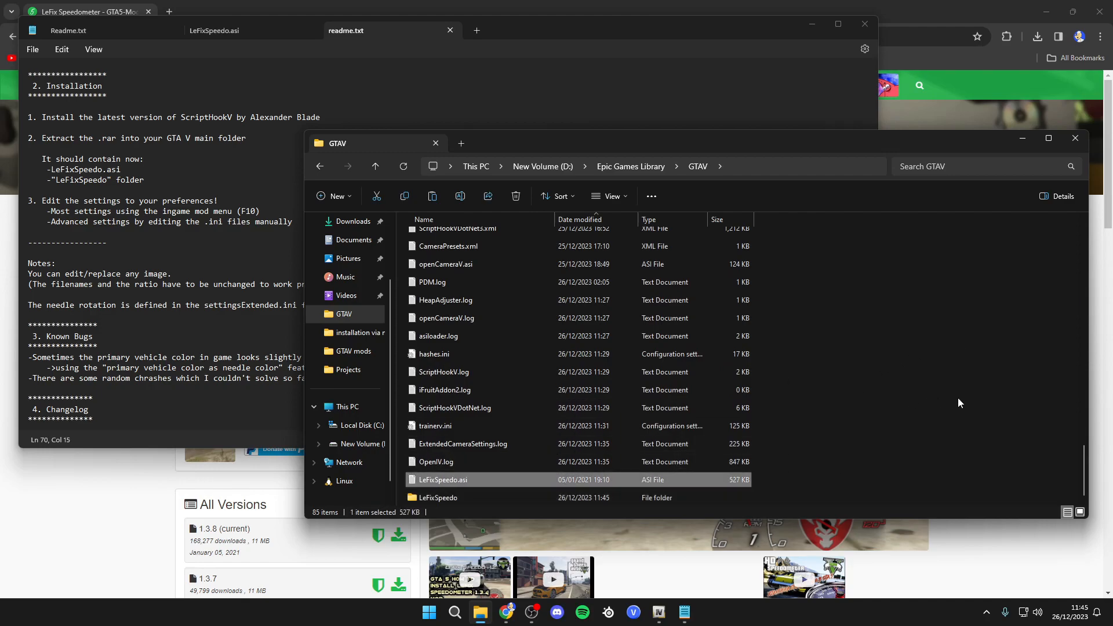
pyautogui.click(1075, 138)
pyautogui.click(864, 24)
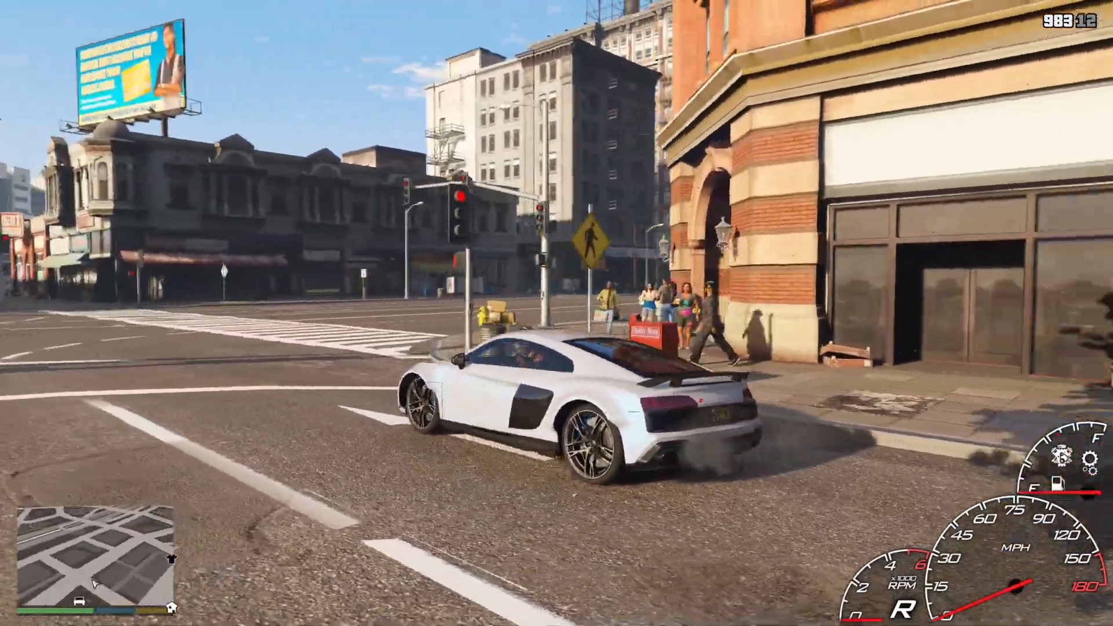
pyautogui.press('f')
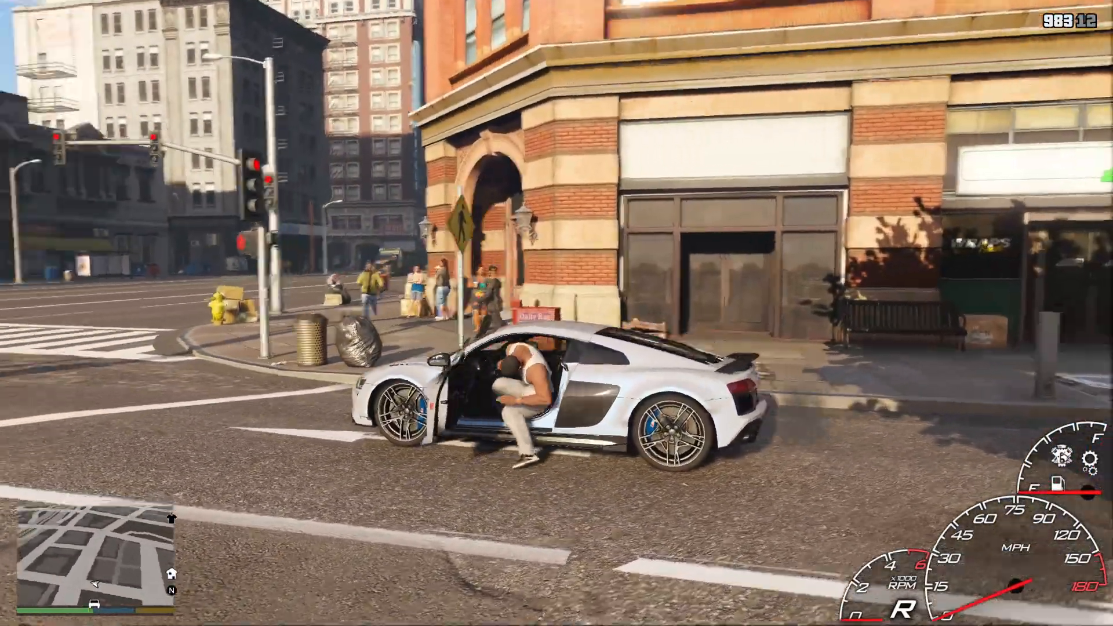
pyautogui.press('f')
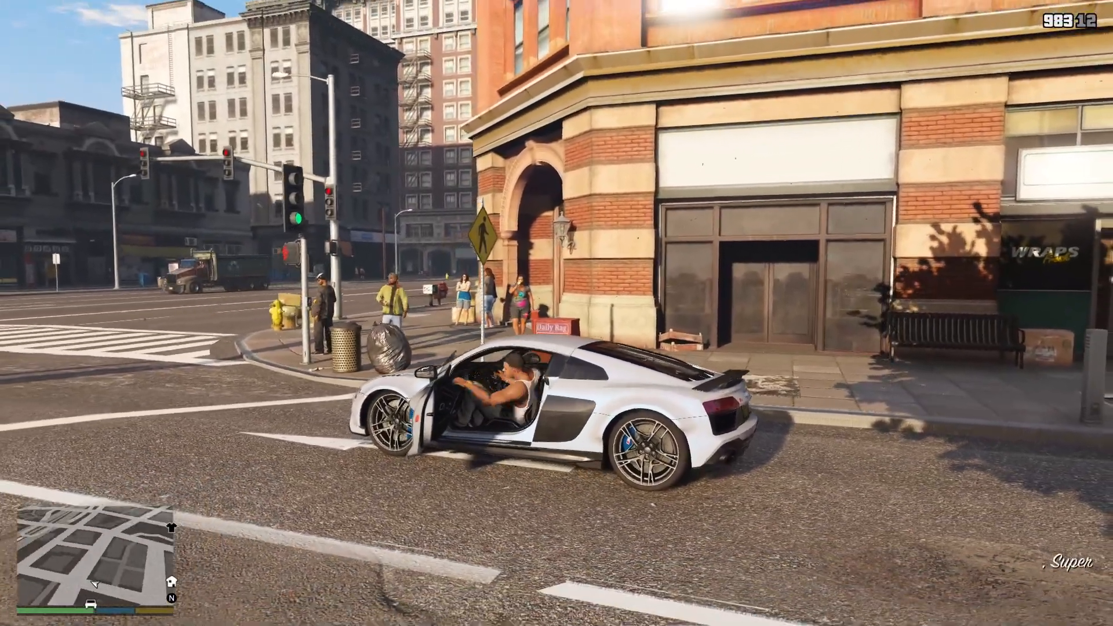
pyautogui.press('w')
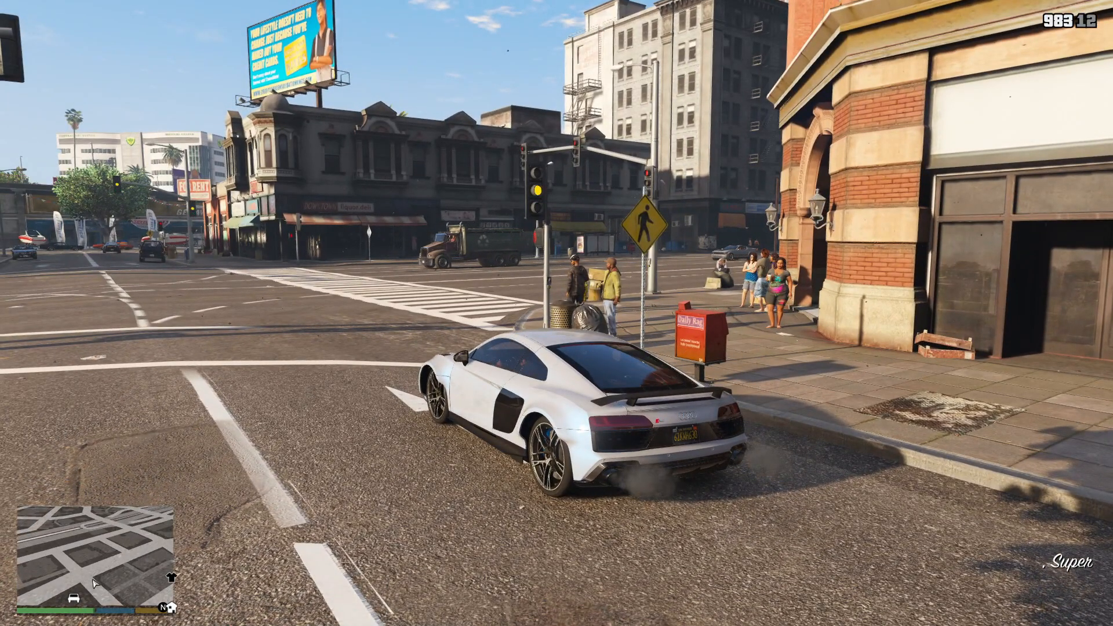
# - Open the in-game Speedometer mod menu, toggle Mod Enabled off and back on, move to Units, then close the menu
pyautogui.press('F7')
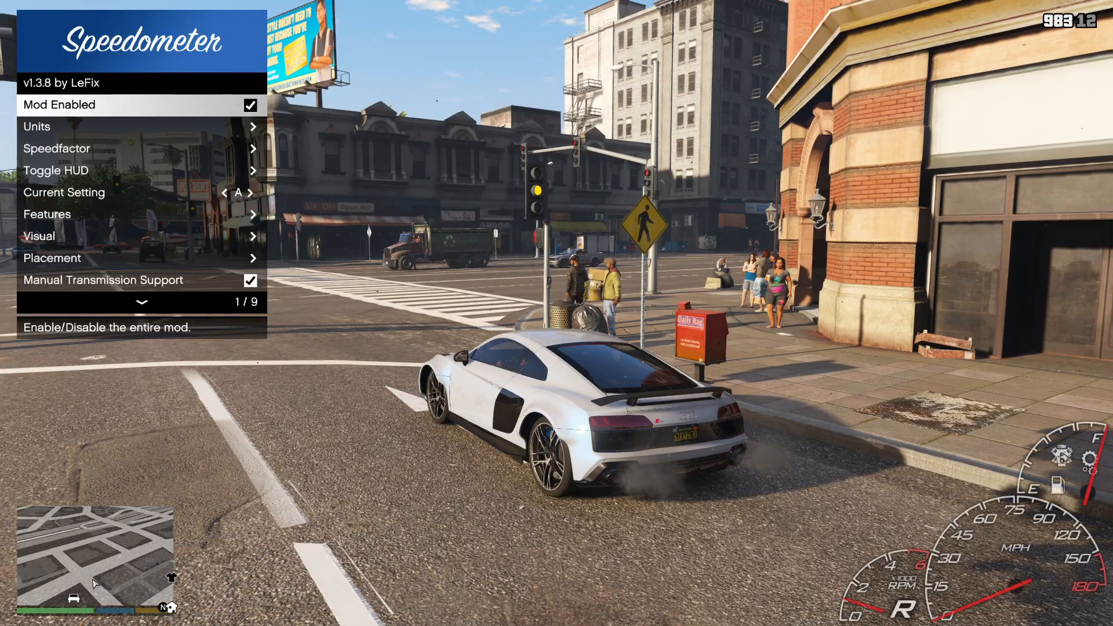
pyautogui.press('Return')
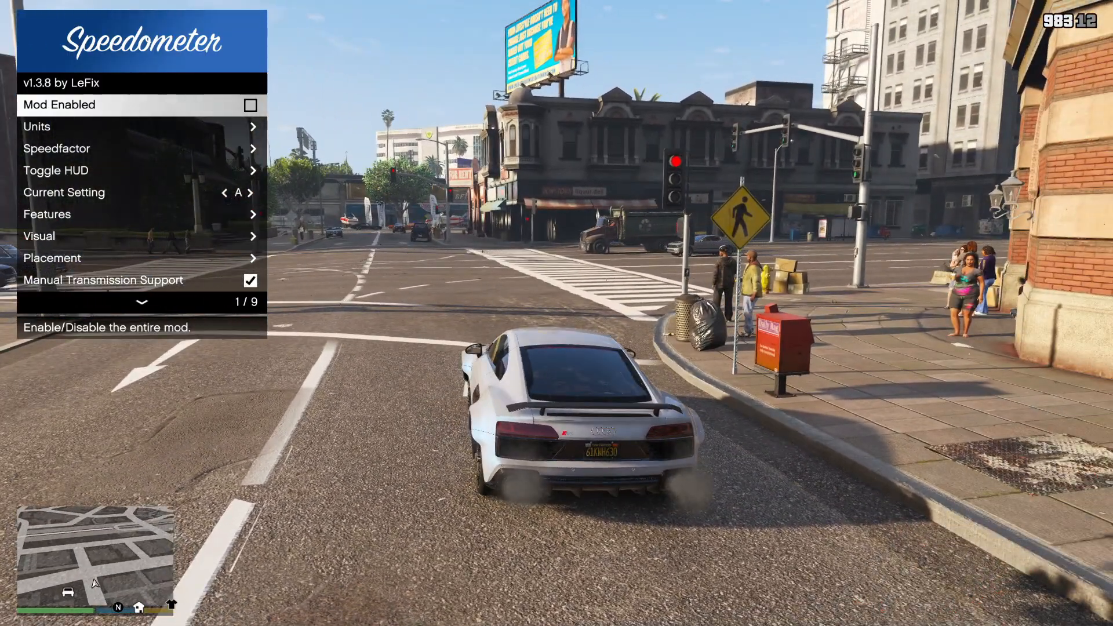
pyautogui.press('Return')
pyautogui.press('Down')
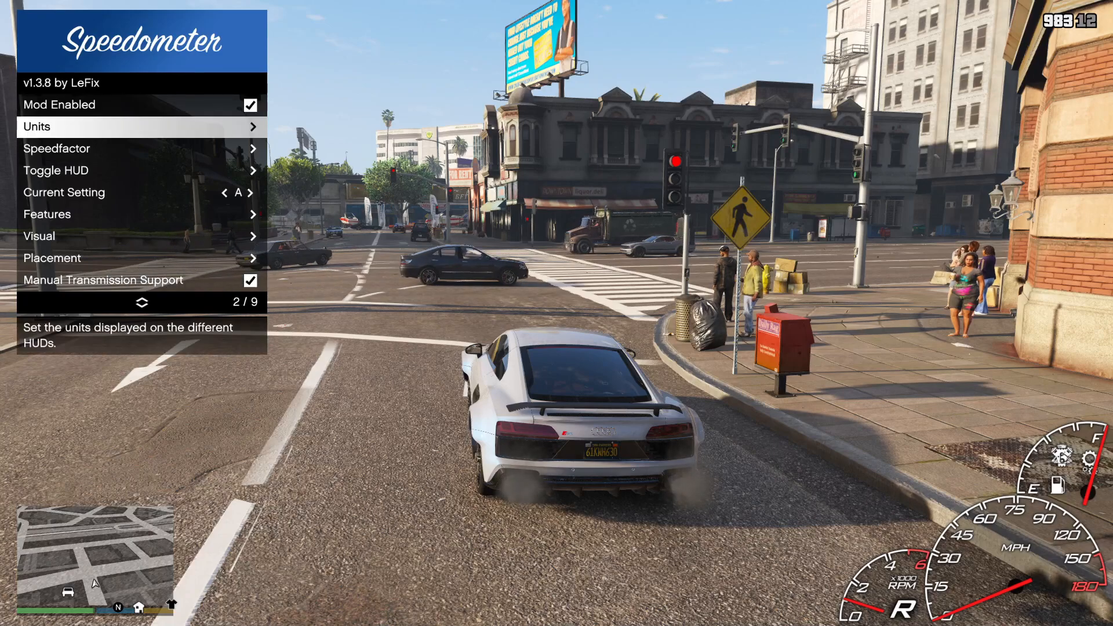
pyautogui.press('Return')
pyautogui.press('BackSpace')
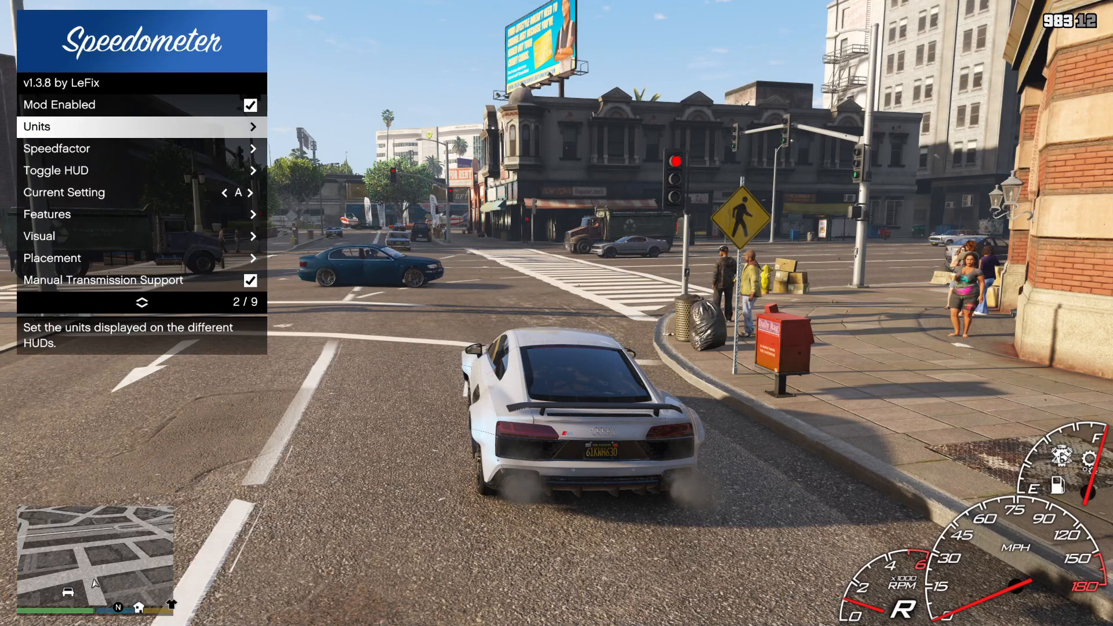
pyautogui.press('BackSpace')
pyautogui.press('c')
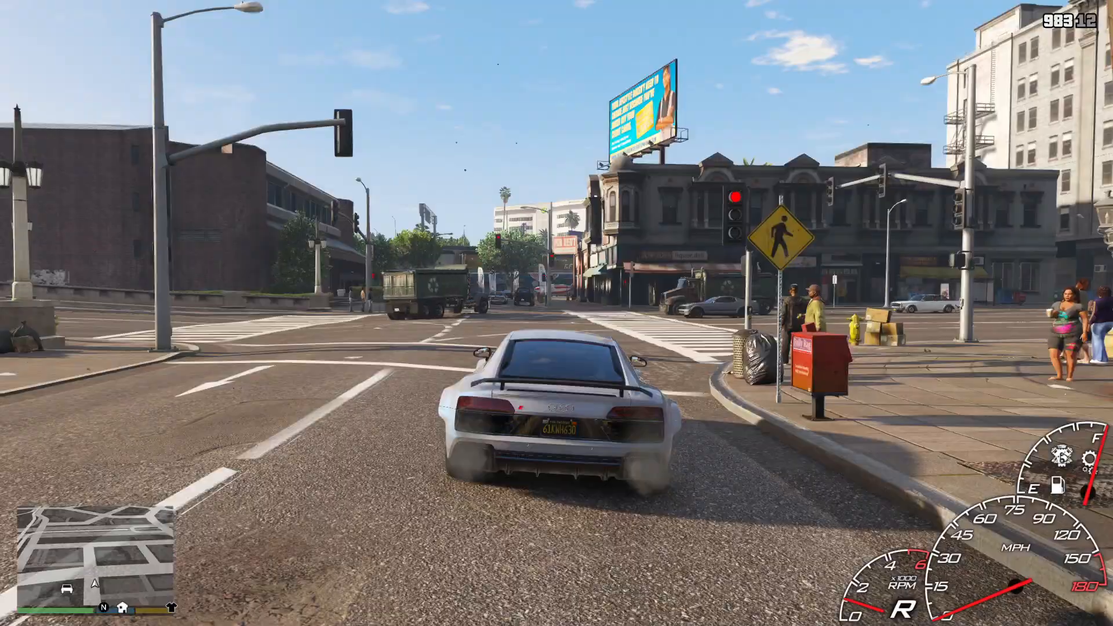